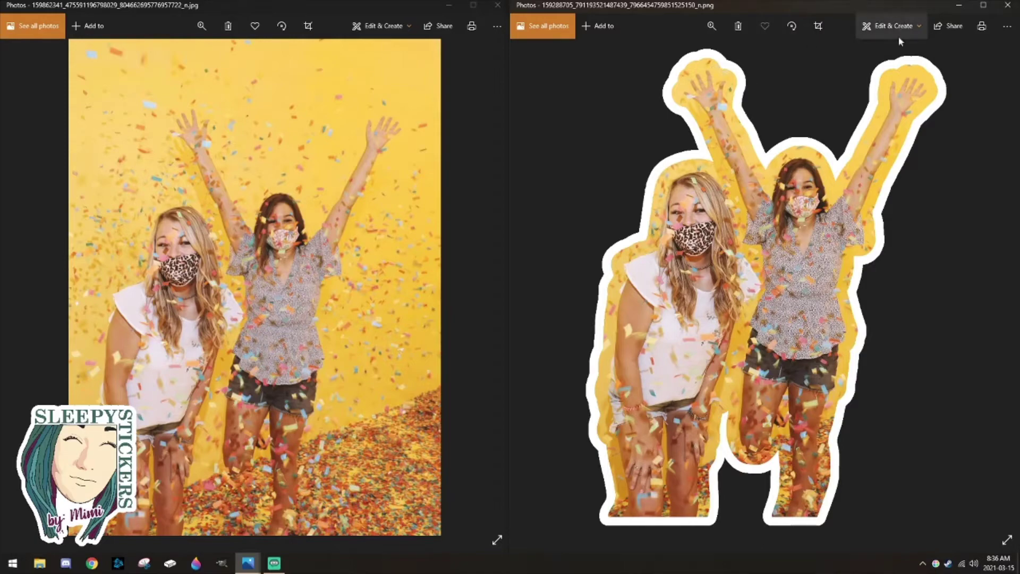
# Minimize both open photo viewer windows and launch GIMP.
pyautogui.click(956, 6)
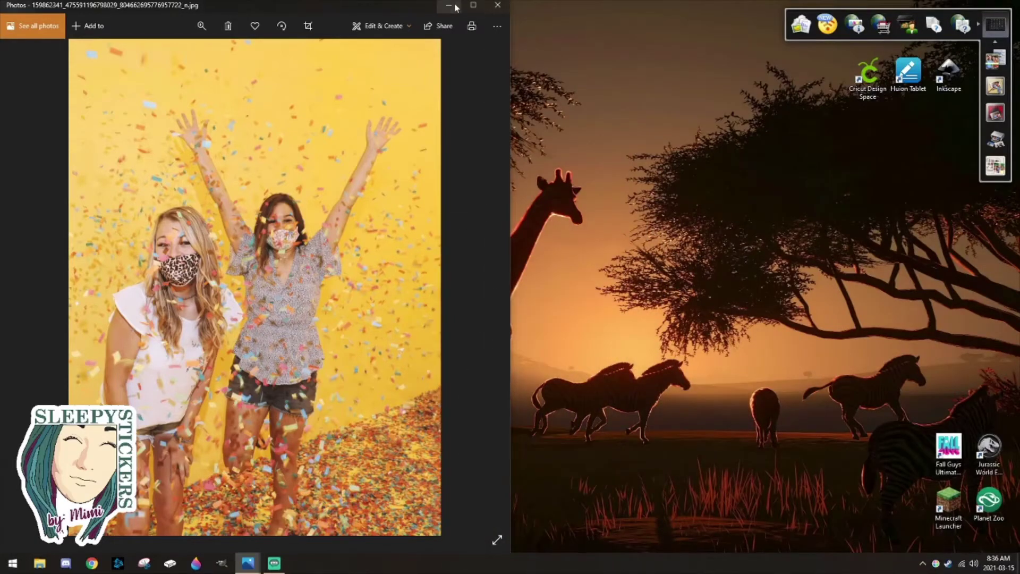
pyautogui.click(448, 5)
pyautogui.click(221, 563)
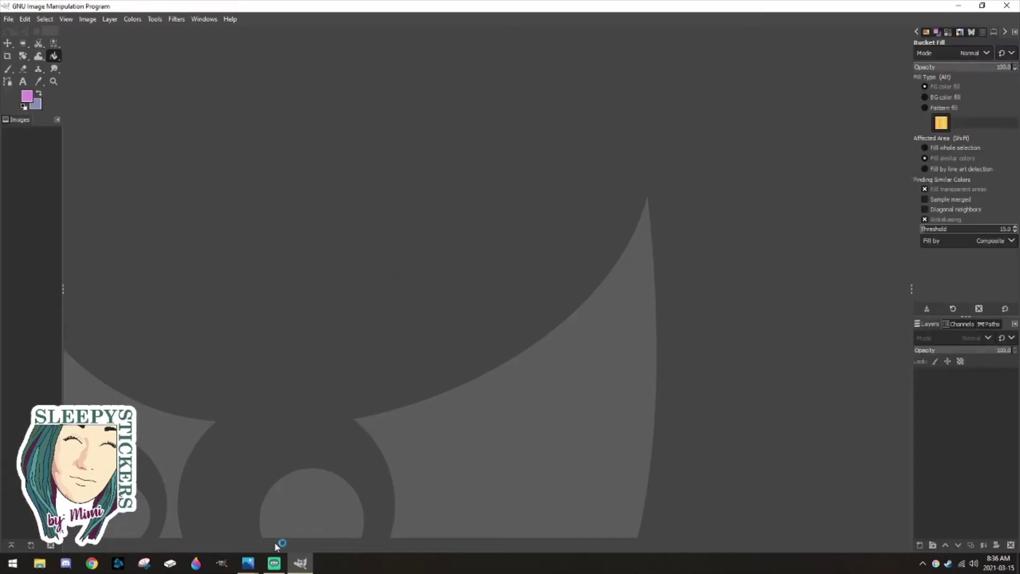
# Copy the confetti photo of the two women from the Photos viewer and paste it into GIMP as a new image.
pyautogui.moveTo(248, 563)
pyautogui.click(229, 502)
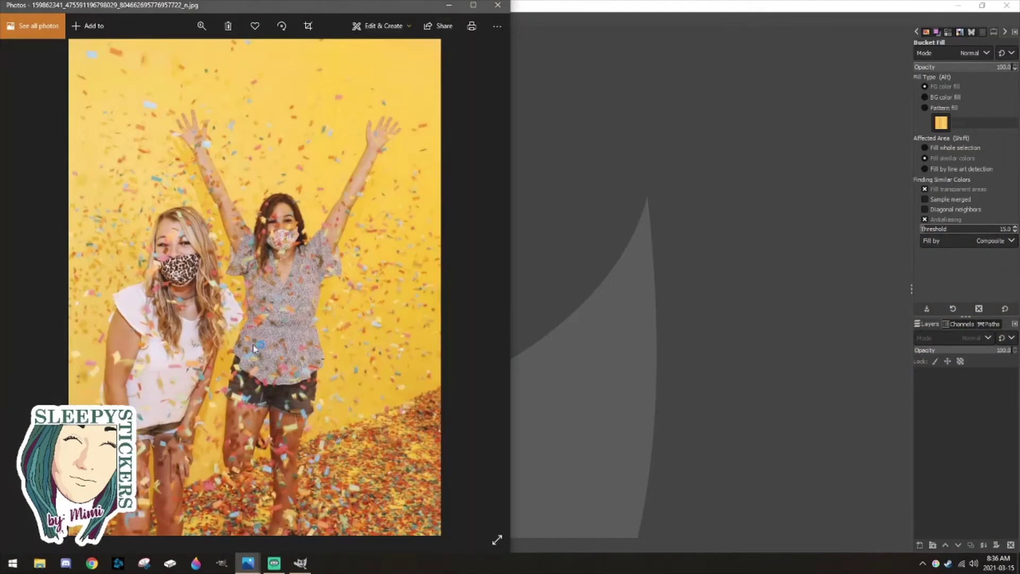
pyautogui.rightClick(257, 242)
pyautogui.click(303, 432)
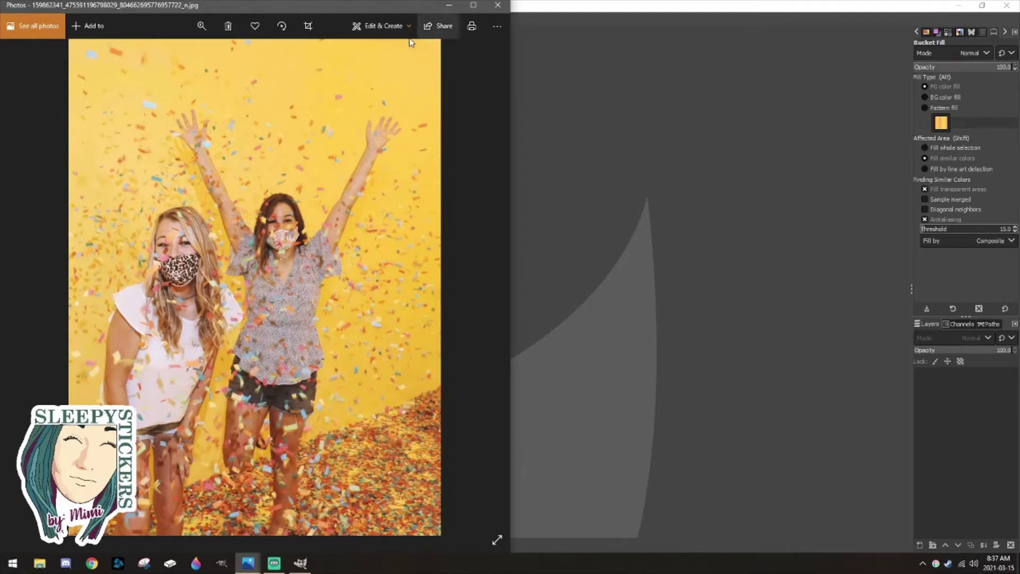
pyautogui.click(449, 5)
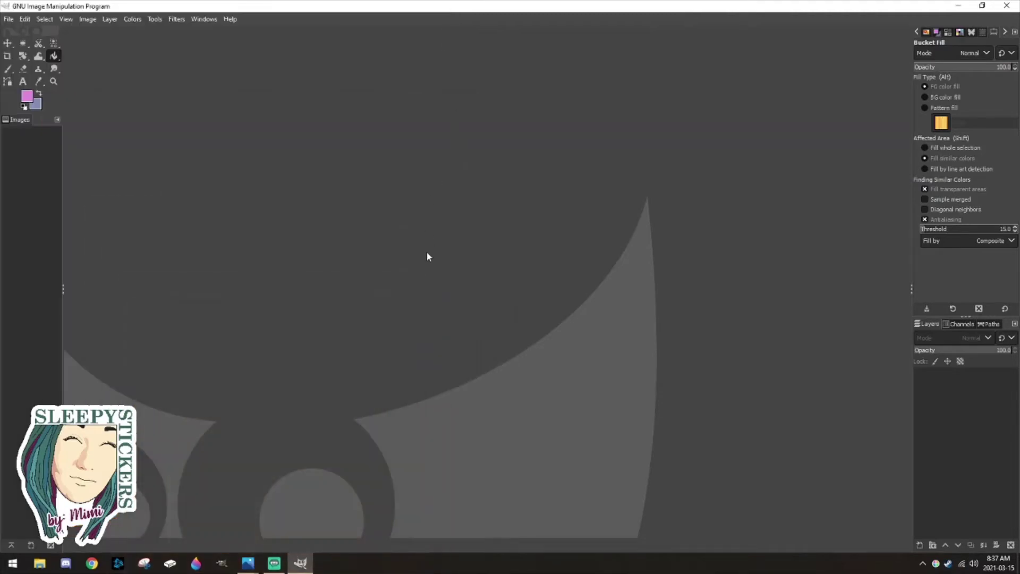
pyautogui.hotkey('ctrl', 'shift', 'v')
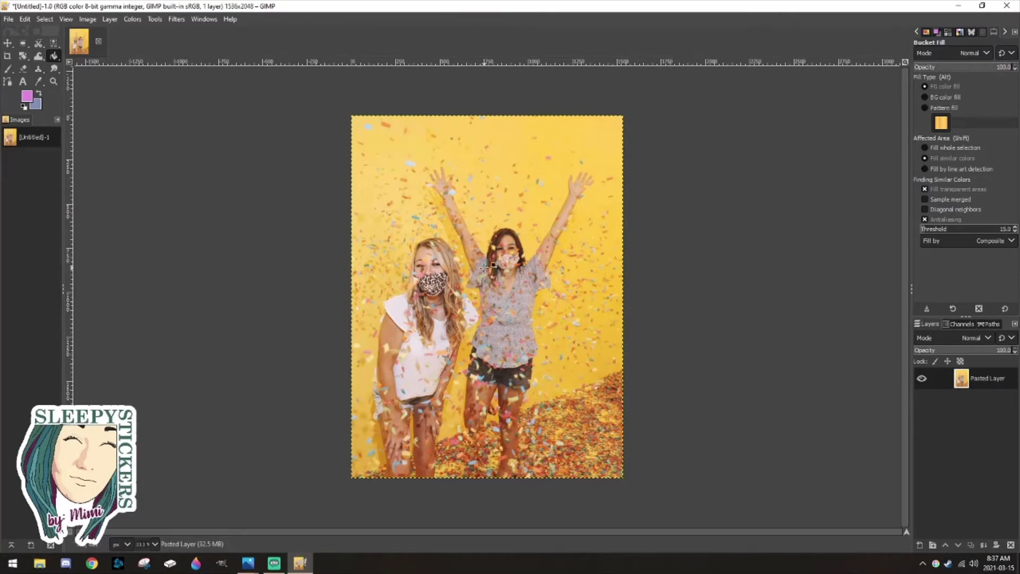
# Create a new transparent layer named scrap above the pasted photo.
pyautogui.click(110, 20)
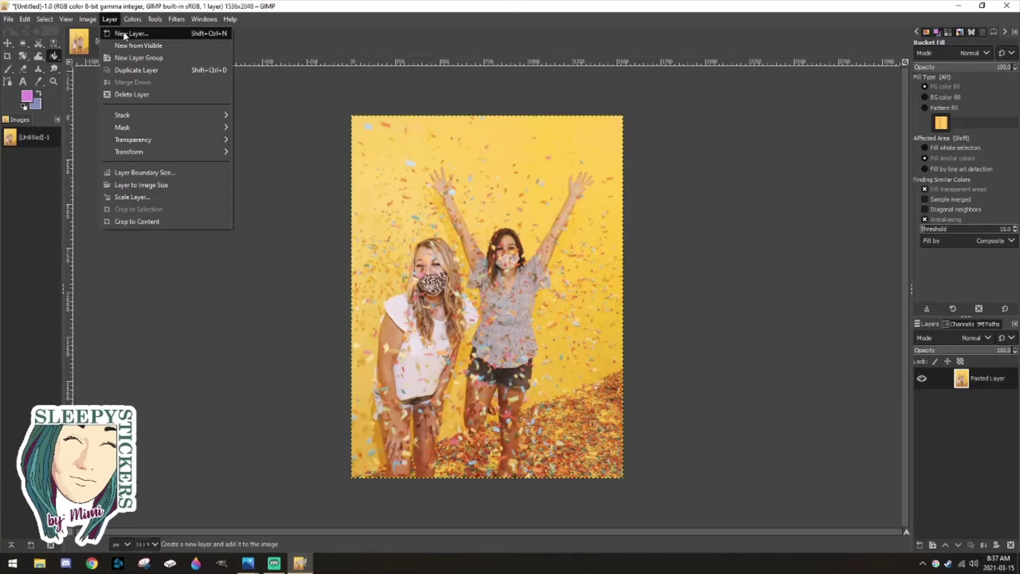
pyautogui.click(124, 33)
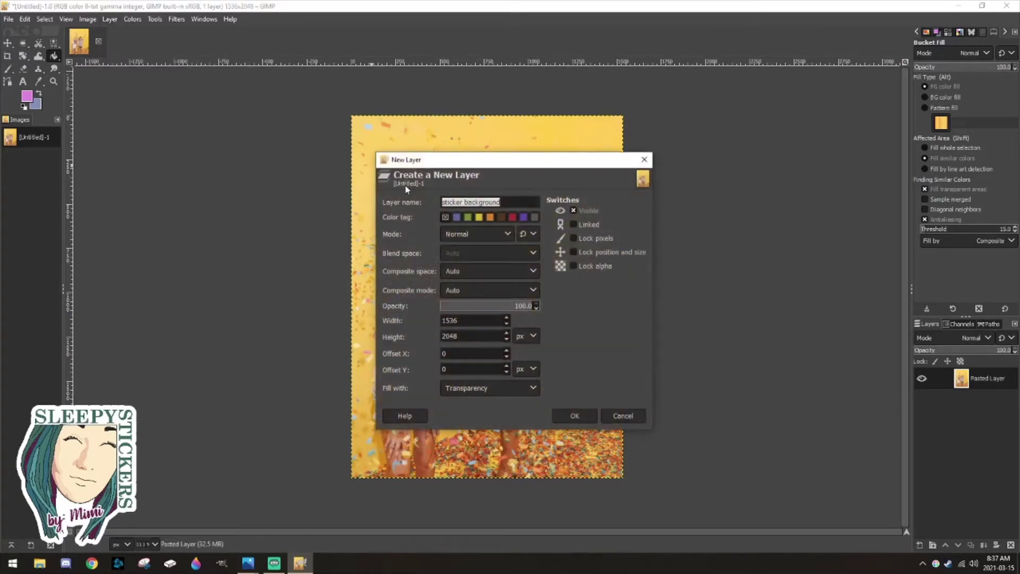
pyautogui.write('scrap')
pyautogui.click(566, 411)
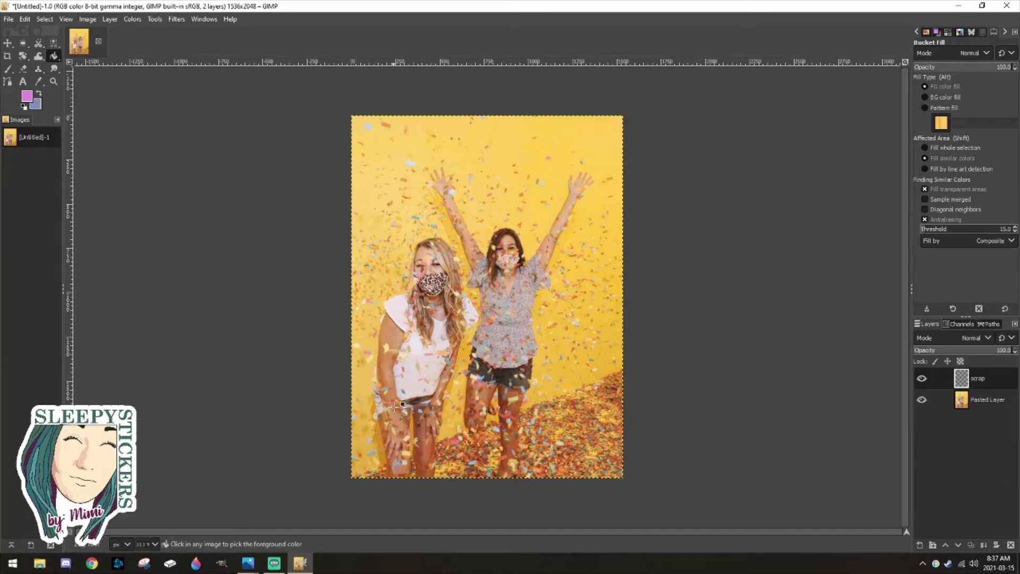
# With the Paintbrush at size 10, paint a pink outline on the scrap layer along the outer edge of the blonde woman's left-hand leg.
pyautogui.keyDown('ctrl'); pyautogui.scroll(1, 394, 399); pyautogui.keyUp('ctrl')
pyautogui.keyDown('ctrl'); pyautogui.scroll(1, 394, 399); pyautogui.keyUp('ctrl')
pyautogui.scroll(-1, 417, 291)
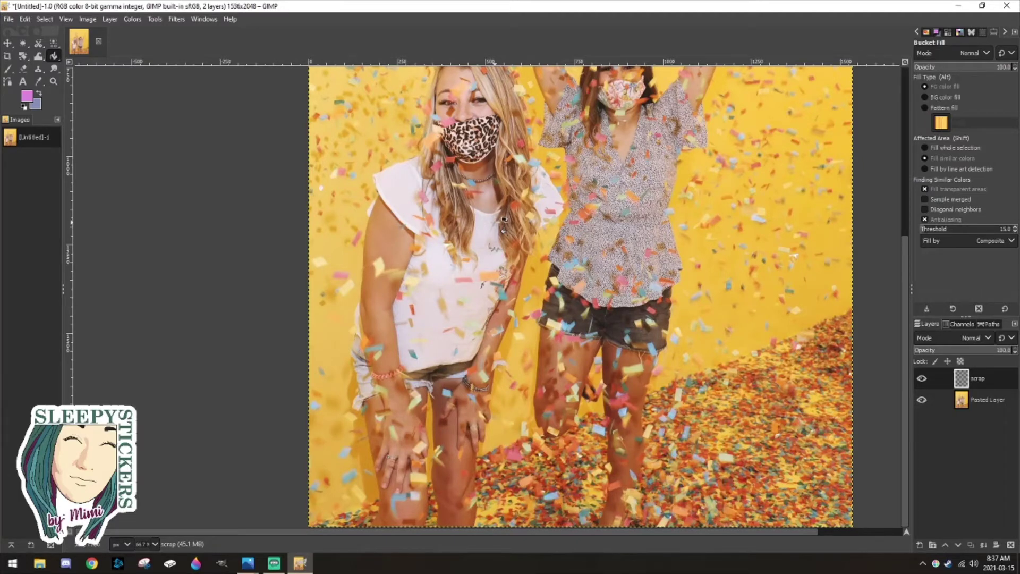
pyautogui.scroll(5, 504, 221)
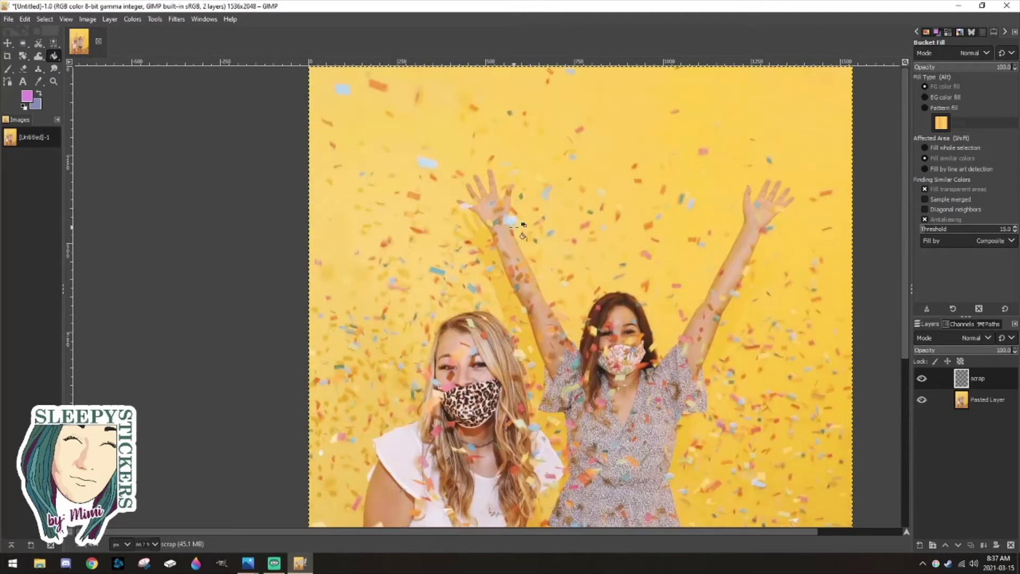
pyautogui.scroll(-2, 510, 223)
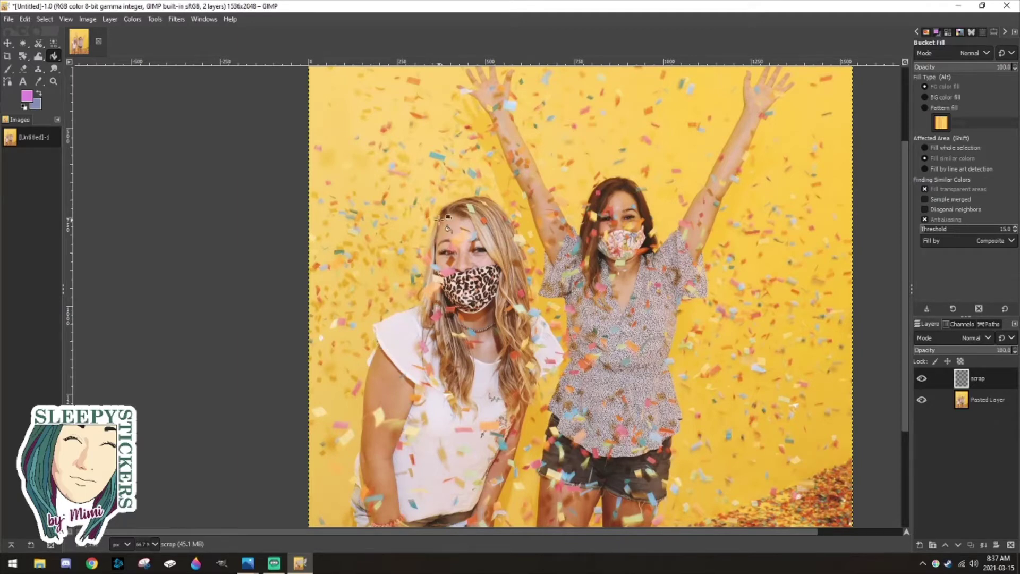
pyautogui.scroll(-5, 447, 223)
pyautogui.click(8, 69)
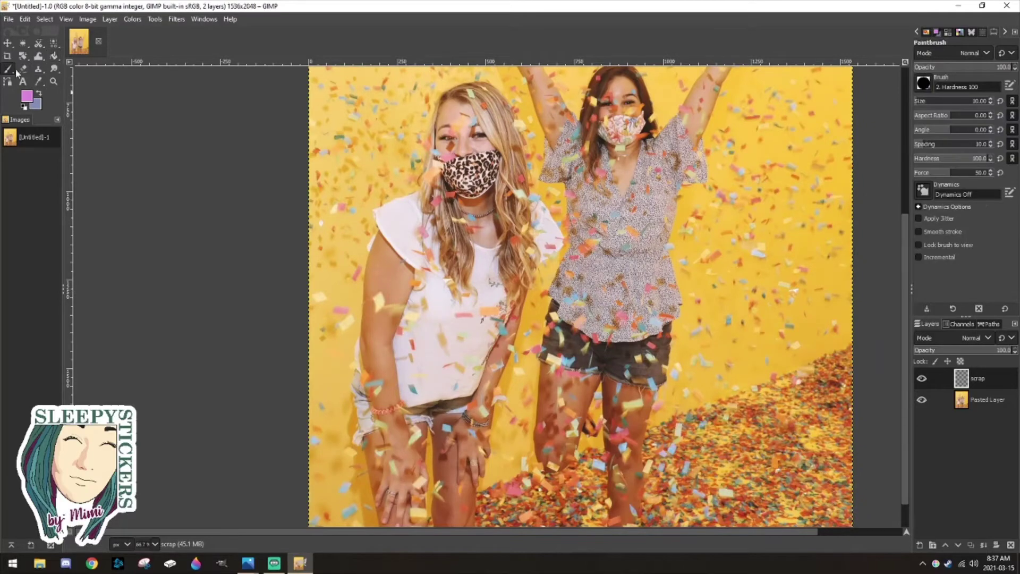
pyautogui.scroll(-2, 374, 159)
pyautogui.scroll(4, 384, 265)
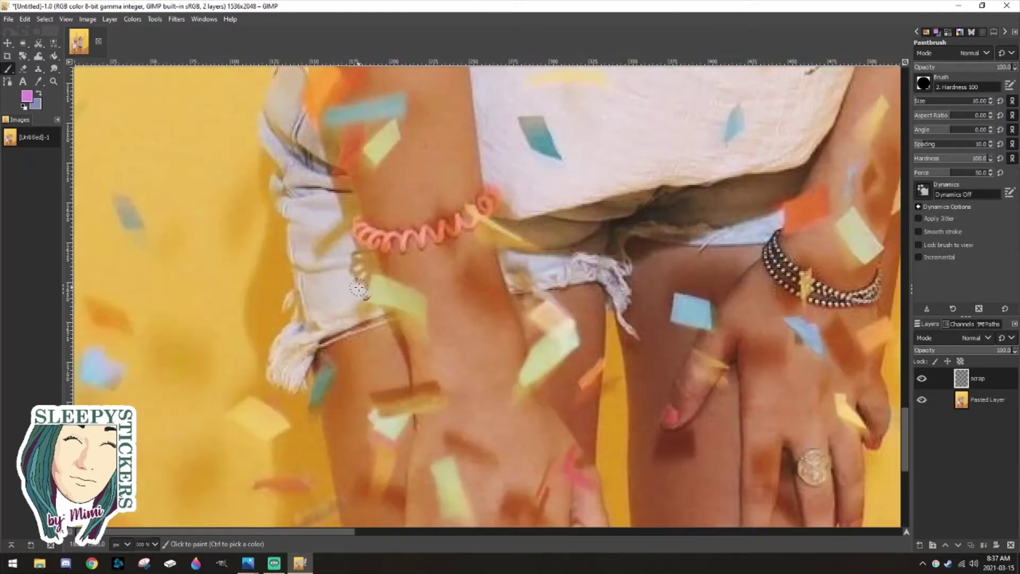
pyautogui.scroll(-3, 380, 263)
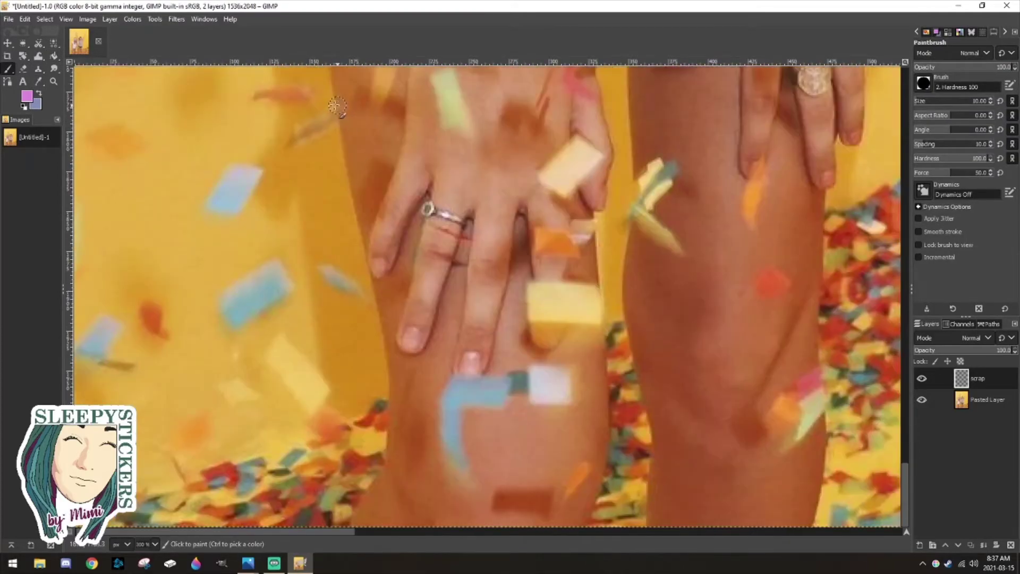
pyautogui.moveTo(342, 102)
pyautogui.mouseDown()
pyautogui.moveTo(406, 444)
pyautogui.moveTo(386, 508)
pyautogui.moveTo(355, 525)
pyautogui.moveTo(386, 485)
pyautogui.moveTo(400, 434)
pyautogui.mouseUp()
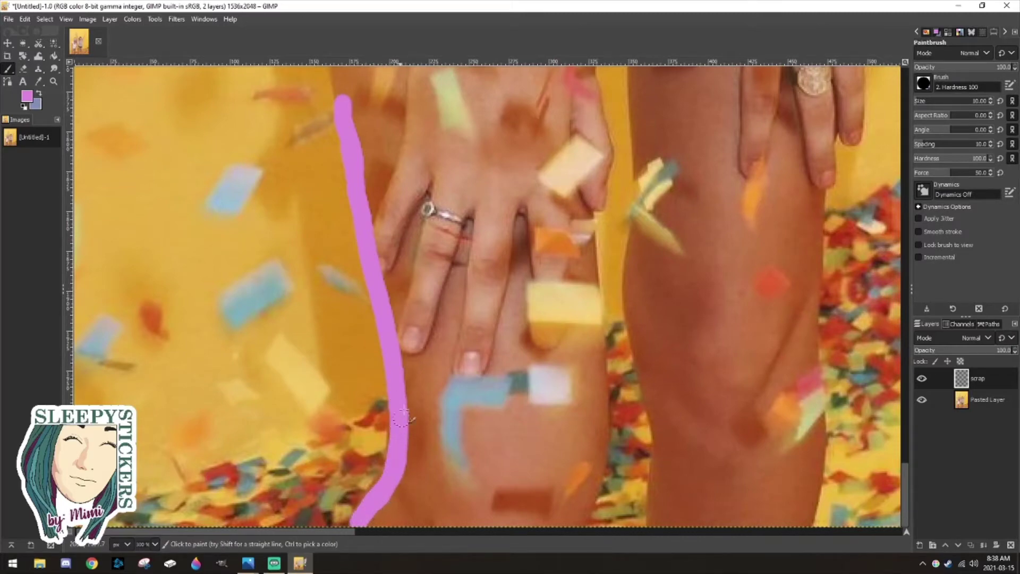
pyautogui.scroll(5, 506, 315)
pyautogui.moveTo(318, 181); pyautogui.dragTo(337, 313)
# Continue the pink outline upward along the blonde woman's frayed denim shorts and the outer edge of her left-hand arm.
pyautogui.scroll(5, 340, 308)
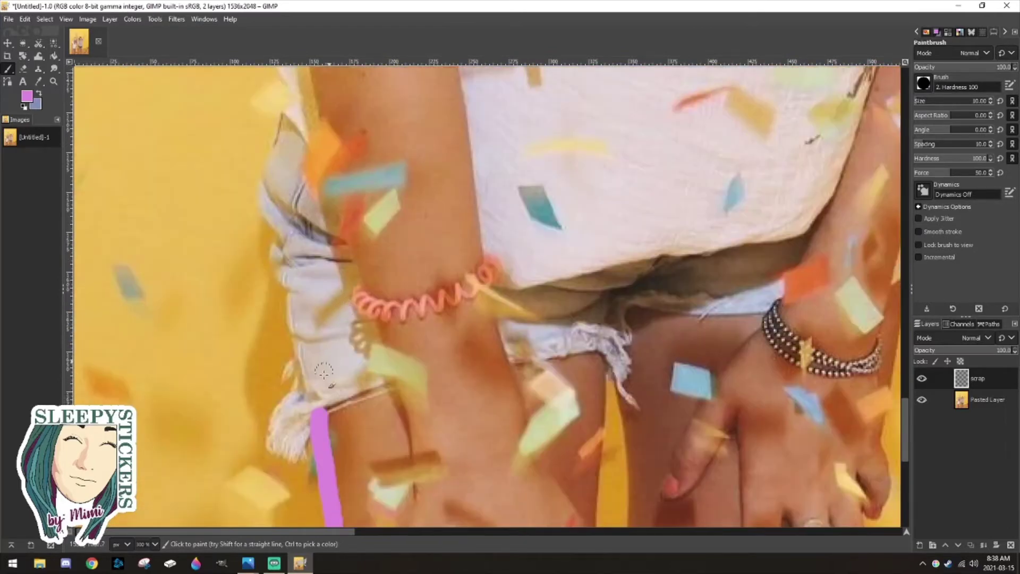
pyautogui.moveTo(295, 448)
pyautogui.mouseDown()
pyautogui.moveTo(273, 444)
pyautogui.moveTo(305, 377)
pyautogui.moveTo(283, 229)
pyautogui.moveTo(265, 203)
pyautogui.moveTo(278, 147)
pyautogui.moveTo(310, 101)
pyautogui.mouseUp()
pyautogui.scroll(3, 329, 154)
pyautogui.moveTo(314, 217)
pyautogui.mouseDown()
pyautogui.moveTo(281, 158)
pyautogui.moveTo(303, 88)
pyautogui.mouseUp()
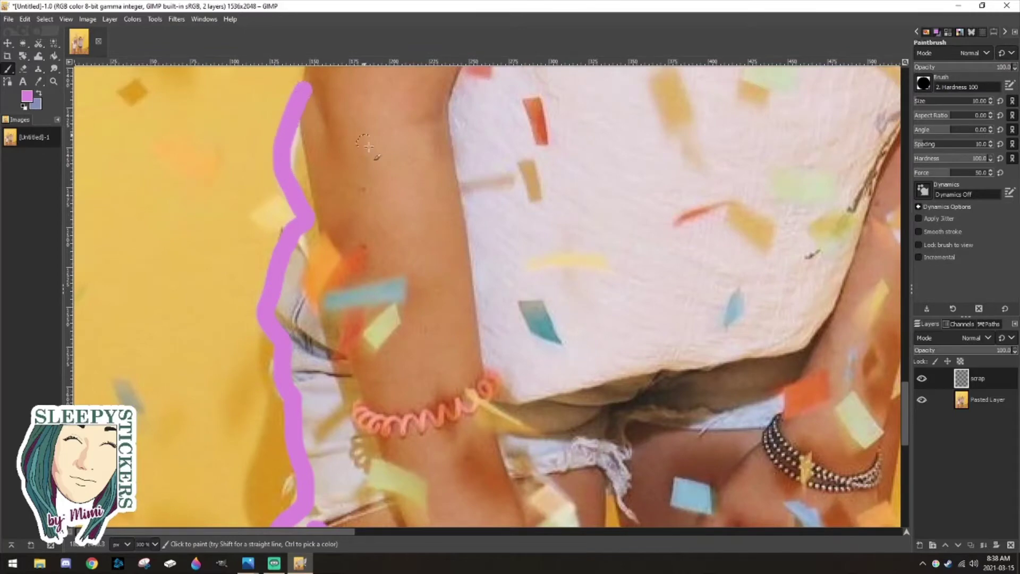
pyautogui.scroll(10, 321, 311)
pyautogui.scroll(-3, 322, 313)
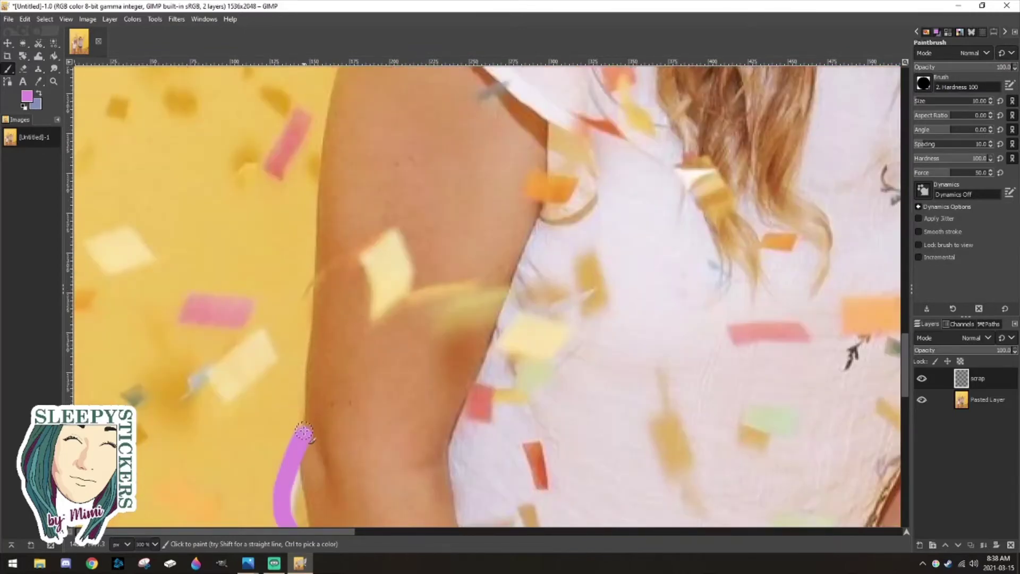
pyautogui.moveTo(308, 423); pyautogui.dragTo(329, 126)
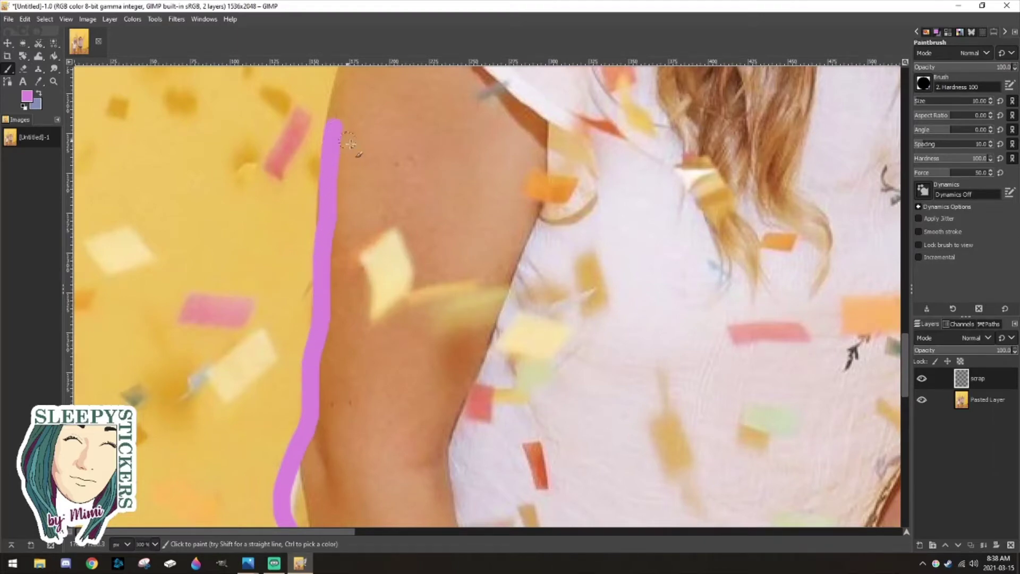
# Extend the outline over her left-hand upper arm and along the white sleeve and shoulder to her hair.
pyautogui.scroll(6, 332, 127)
pyautogui.moveTo(332, 354)
pyautogui.mouseDown()
pyautogui.moveTo(353, 267)
pyautogui.moveTo(348, 274)
pyautogui.moveTo(339, 249)
pyautogui.moveTo(398, 159)
pyautogui.mouseUp()
pyautogui.scroll(5, 396, 170)
pyautogui.moveTo(393, 276)
pyautogui.mouseDown()
pyautogui.moveTo(364, 212)
pyautogui.moveTo(375, 203)
pyautogui.moveTo(534, 133)
pyautogui.moveTo(606, 114)
pyautogui.mouseUp()
# Paint the outline up the hair beside the blonde woman's face and across the top of her head.
pyautogui.scroll(10, 655, 175)
pyautogui.moveTo(597, 348)
pyautogui.mouseDown()
pyautogui.moveTo(575, 334)
pyautogui.moveTo(568, 298)
pyautogui.moveTo(613, 207)
pyautogui.moveTo(629, 137)
pyautogui.mouseUp()
pyautogui.scroll(5, 629, 138)
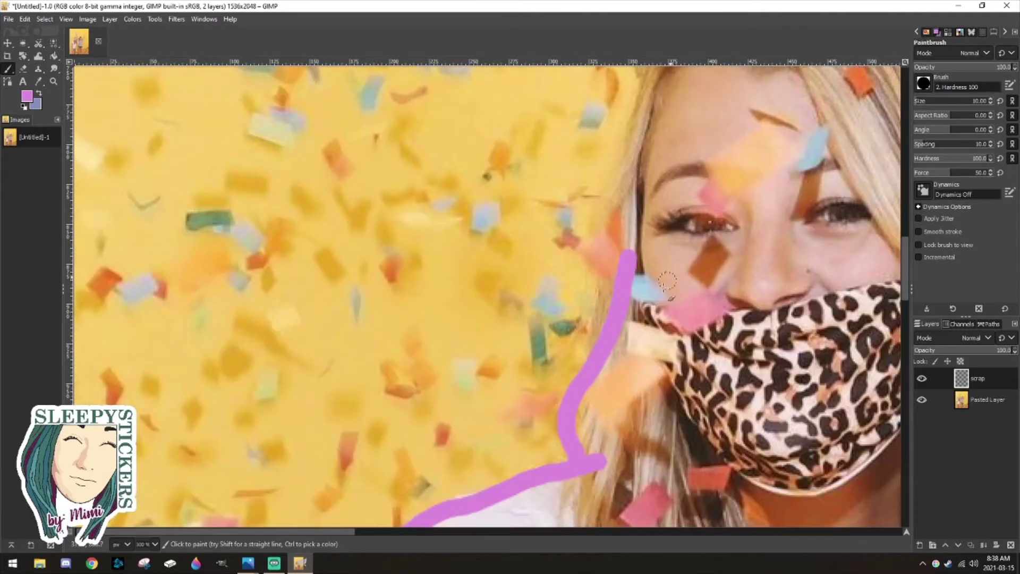
pyautogui.moveTo(597, 353)
pyautogui.mouseDown()
pyautogui.moveTo(606, 250)
pyautogui.moveTo(640, 137)
pyautogui.mouseUp()
pyautogui.moveTo(355, 537); pyautogui.dragTo(397, 537)
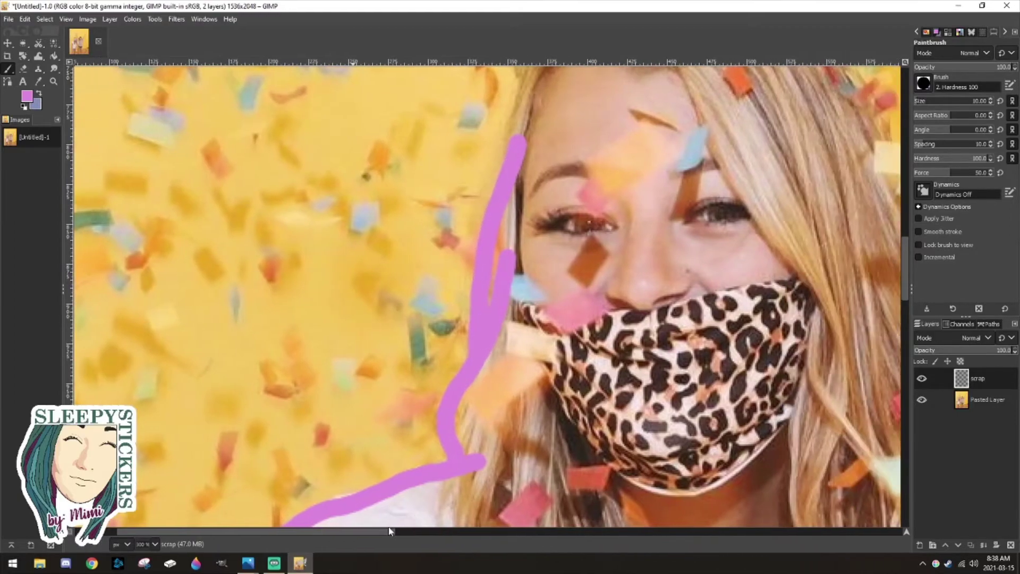
pyautogui.scroll(10, 531, 412)
pyautogui.scroll(-5, 531, 413)
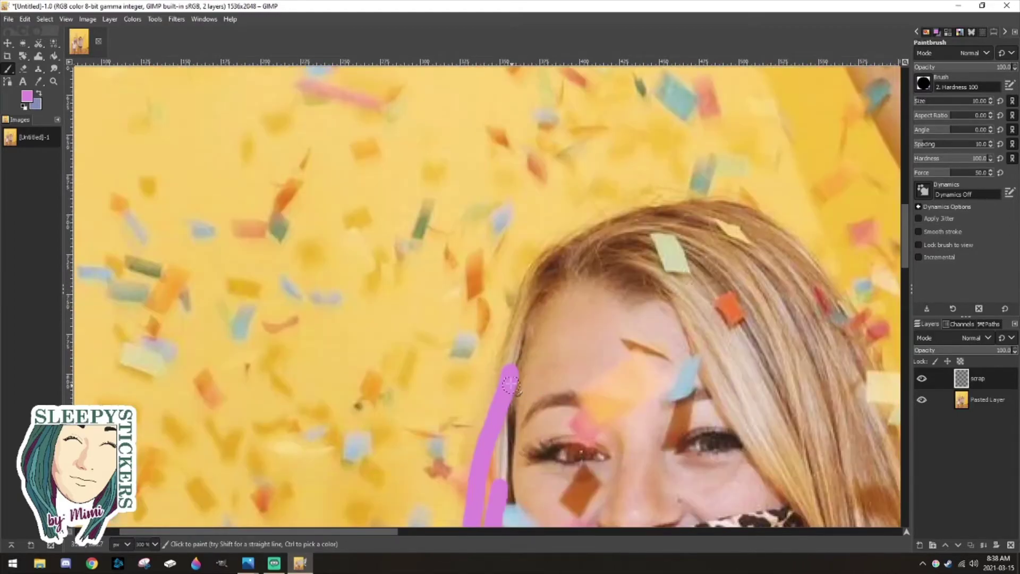
pyautogui.moveTo(509, 390)
pyautogui.mouseDown()
pyautogui.moveTo(515, 325)
pyautogui.moveTo(549, 254)
pyautogui.moveTo(626, 221)
pyautogui.moveTo(699, 212)
pyautogui.moveTo(764, 223)
pyautogui.moveTo(790, 240)
pyautogui.moveTo(838, 311)
pyautogui.moveTo(870, 390)
pyautogui.mouseUp()
# Trace the right-hand side of the blonde woman's hair down to her white shoulder sleeve.
pyautogui.moveTo(381, 535); pyautogui.dragTo(507, 536)
pyautogui.scroll(-10, 494, 295)
pyautogui.scroll(5, 502, 239)
pyautogui.moveTo(501, 238)
pyautogui.mouseDown()
pyautogui.moveTo(497, 272)
pyautogui.moveTo(520, 329)
pyautogui.moveTo(548, 494)
pyautogui.mouseUp()
pyautogui.scroll(-5, 548, 494)
pyautogui.moveTo(545, 250)
pyautogui.mouseDown()
pyautogui.moveTo(559, 382)
pyautogui.moveTo(583, 381)
pyautogui.moveTo(625, 410)
pyautogui.moveTo(685, 507)
pyautogui.mouseUp()
# Outline the underside of her right-hand sleeve and the loose hair ends down to her arm.
pyautogui.scroll(-8, 685, 507)
pyautogui.moveTo(675, 153)
pyautogui.mouseDown()
pyautogui.moveTo(708, 200)
pyautogui.moveTo(710, 242)
pyautogui.moveTo(566, 359)
pyautogui.mouseUp()
pyautogui.scroll(-3, 578, 298)
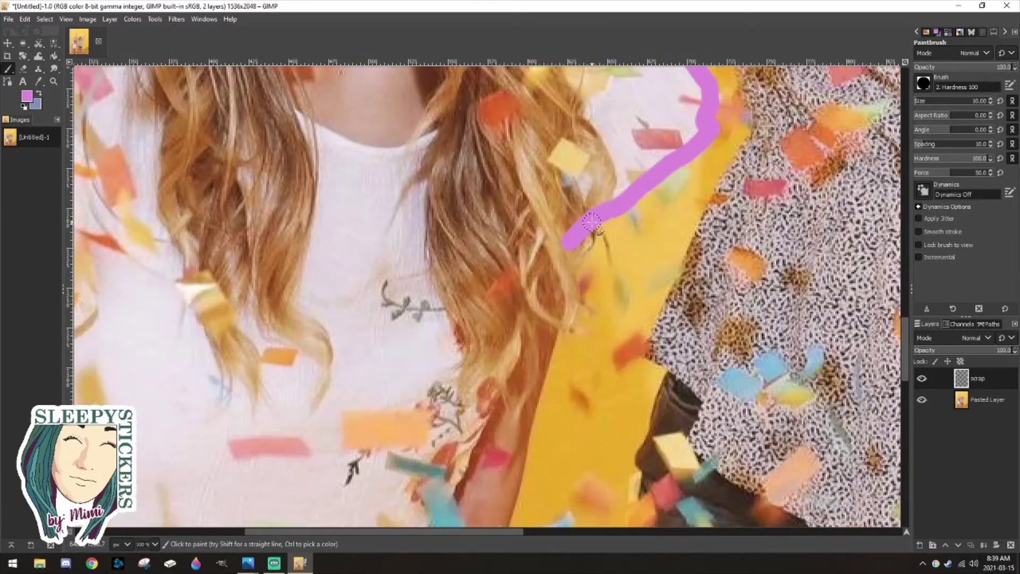
pyautogui.moveTo(598, 223)
pyautogui.mouseDown()
pyautogui.moveTo(563, 262)
pyautogui.moveTo(569, 312)
pyautogui.moveTo(545, 338)
pyautogui.moveTo(511, 477)
pyautogui.mouseUp()
# Continue the outline down the outer edge of her right-hand arm toward the beaded bracelets.
pyautogui.scroll(-6, 510, 476)
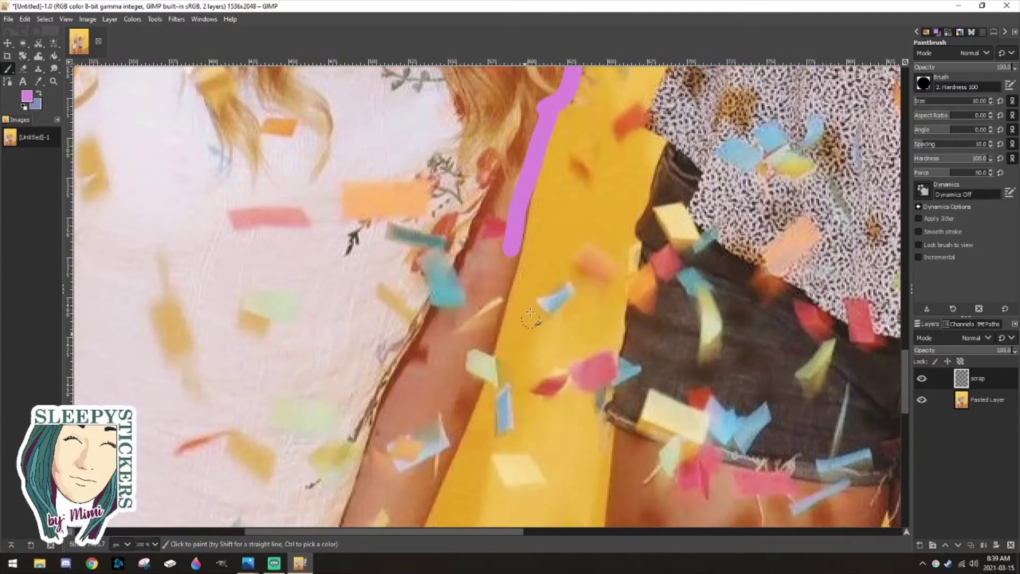
pyautogui.moveTo(526, 191)
pyautogui.mouseDown()
pyautogui.moveTo(526, 241)
pyautogui.moveTo(495, 302)
pyautogui.moveTo(481, 393)
pyautogui.moveTo(461, 417)
pyautogui.mouseUp()
pyautogui.scroll(-9, 464, 265)
pyautogui.scroll(3, 464, 130)
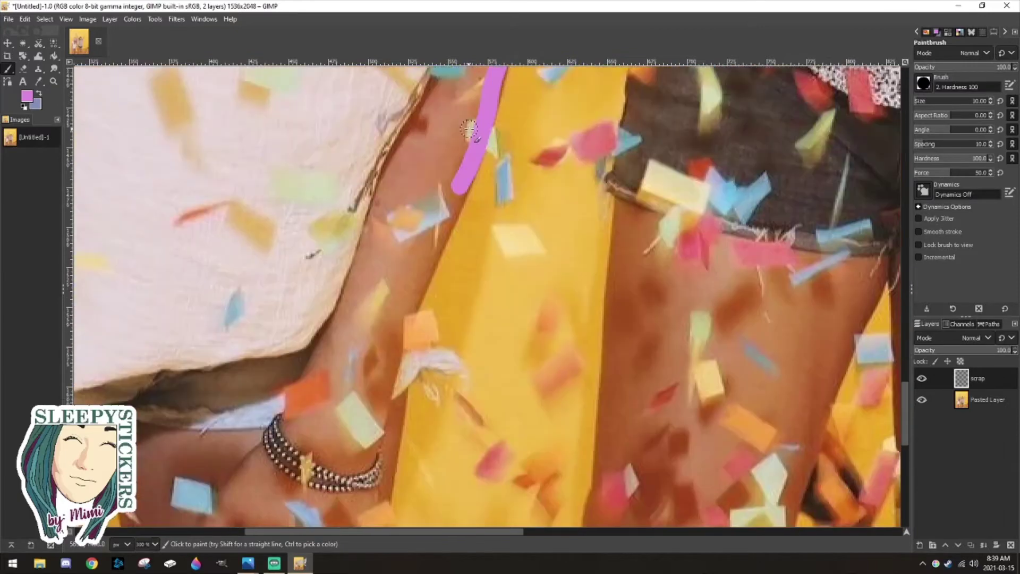
pyautogui.moveTo(454, 210); pyautogui.dragTo(391, 381)
# Trace her right-hand wrist, fingers and outer leg down to the bottom edge of the photo.
pyautogui.scroll(-5, 394, 305)
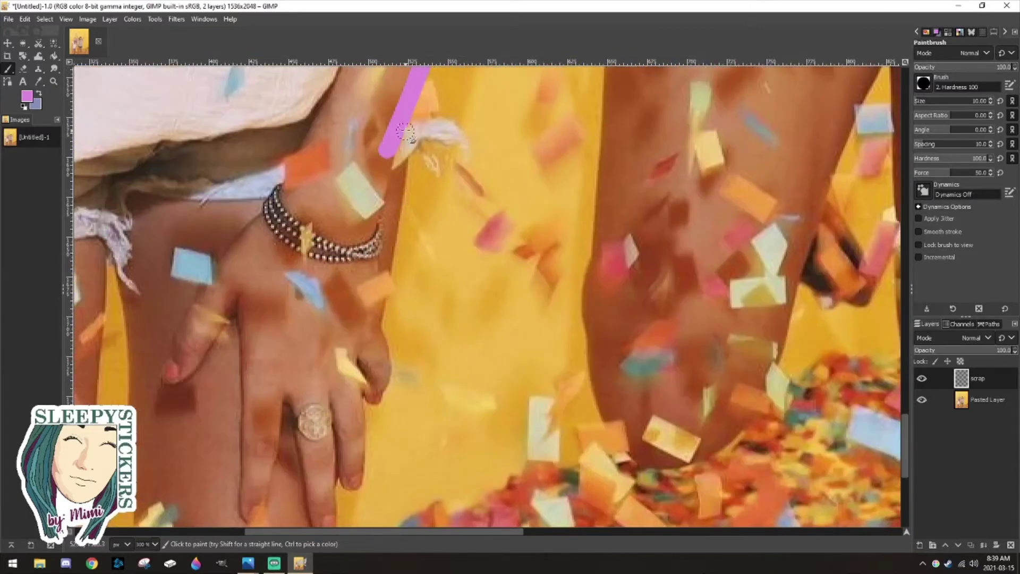
pyautogui.moveTo(398, 154)
pyautogui.mouseDown()
pyautogui.moveTo(400, 214)
pyautogui.moveTo(374, 321)
pyautogui.mouseUp()
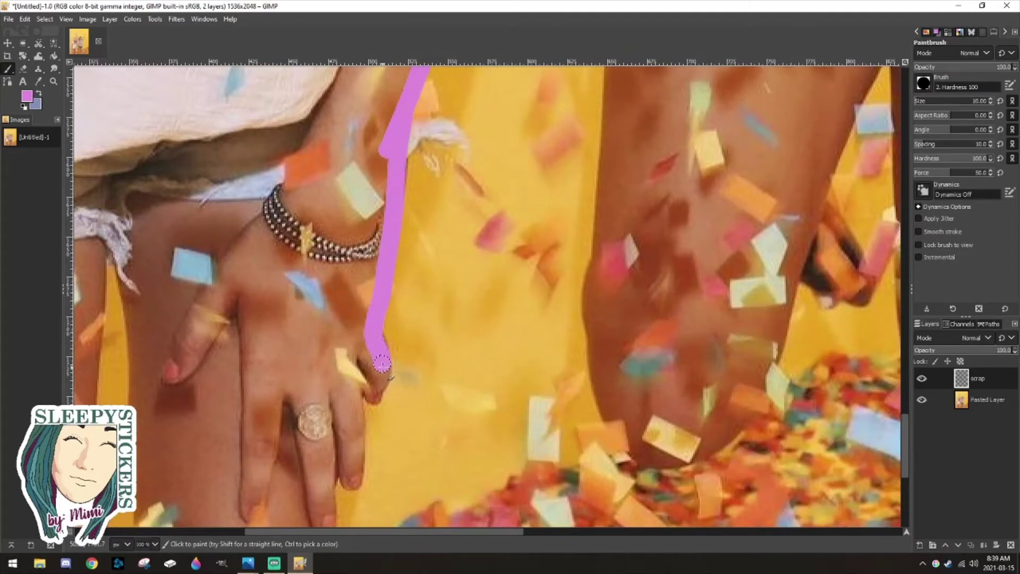
pyautogui.moveTo(381, 363)
pyautogui.mouseDown()
pyautogui.moveTo(384, 398)
pyautogui.moveTo(353, 371)
pyautogui.moveTo(357, 380)
pyautogui.mouseUp()
pyautogui.scroll(-5, 368, 329)
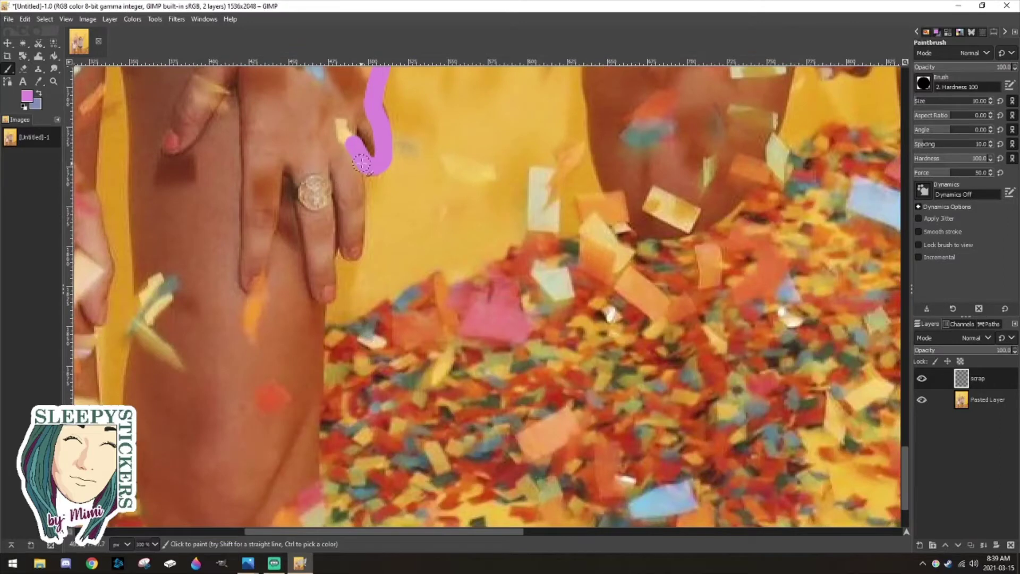
pyautogui.moveTo(357, 166)
pyautogui.mouseDown()
pyautogui.moveTo(355, 247)
pyautogui.moveTo(338, 235)
pyautogui.moveTo(325, 261)
pyautogui.moveTo(329, 292)
pyautogui.mouseUp()
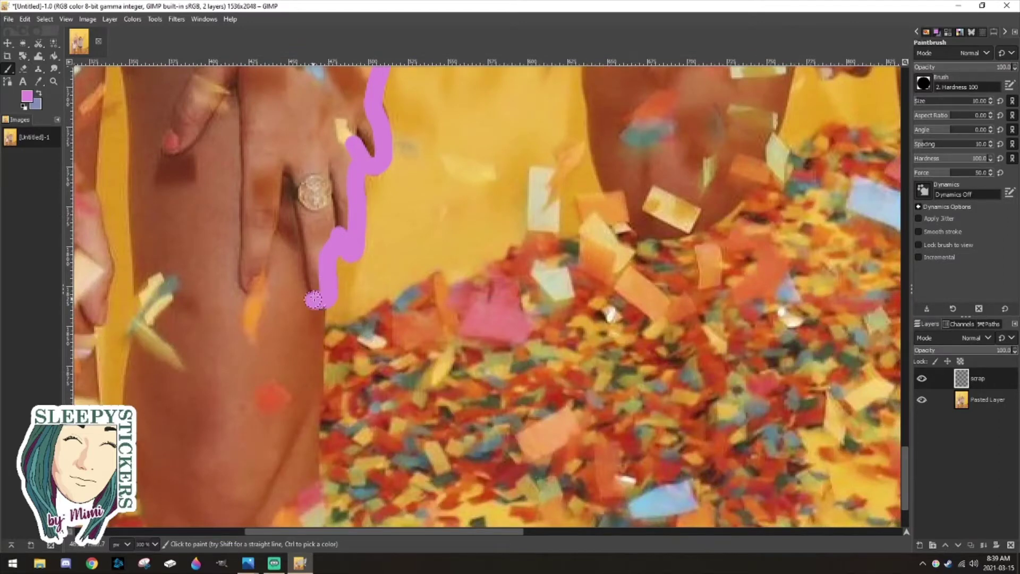
pyautogui.scroll(-3, 314, 299)
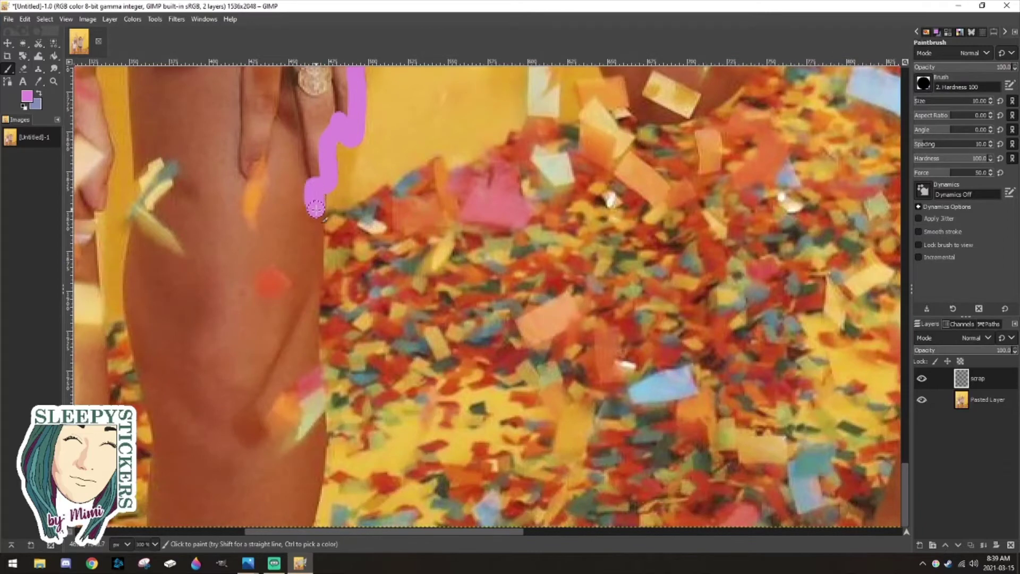
pyautogui.moveTo(316, 208)
pyautogui.mouseDown()
pyautogui.moveTo(308, 353)
pyautogui.moveTo(321, 446)
pyautogui.moveTo(313, 531)
pyautogui.mouseUp()
# Paint the outline up the inner edge of her left-hand leg and the hand resting on it.
pyautogui.hscroll(-5, 394, 533)
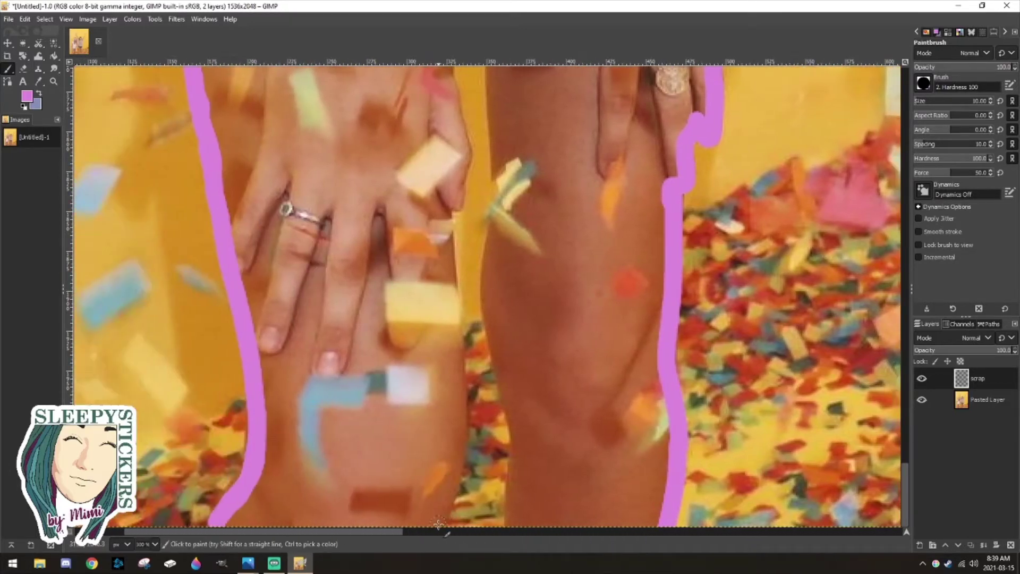
pyautogui.moveTo(438, 524)
pyautogui.mouseDown()
pyautogui.moveTo(456, 432)
pyautogui.moveTo(442, 169)
pyautogui.mouseUp()
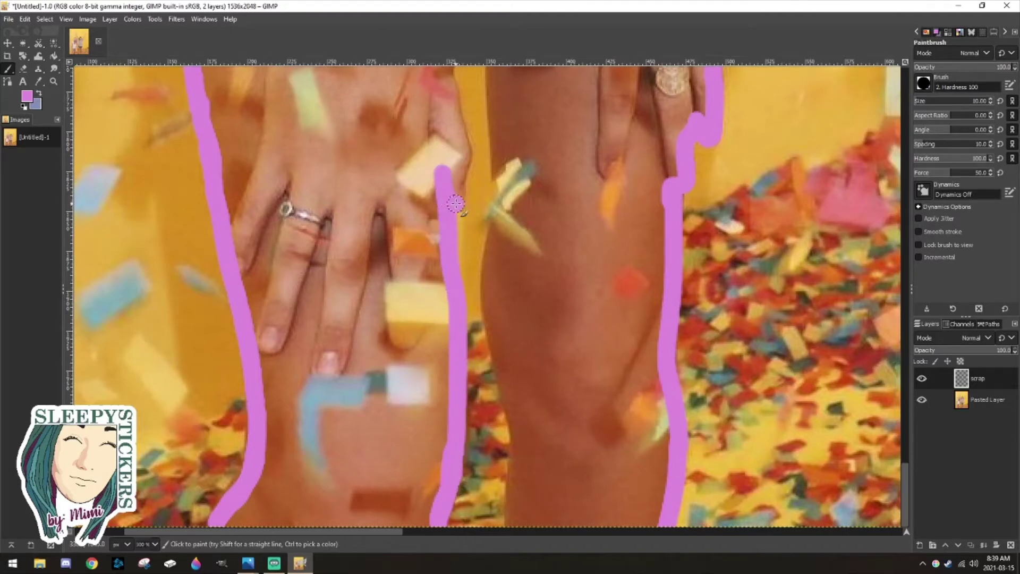
pyautogui.moveTo(455, 203)
pyautogui.mouseDown()
pyautogui.moveTo(463, 151)
pyautogui.moveTo(446, 87)
pyautogui.mouseUp()
pyautogui.scroll(5, 471, 232)
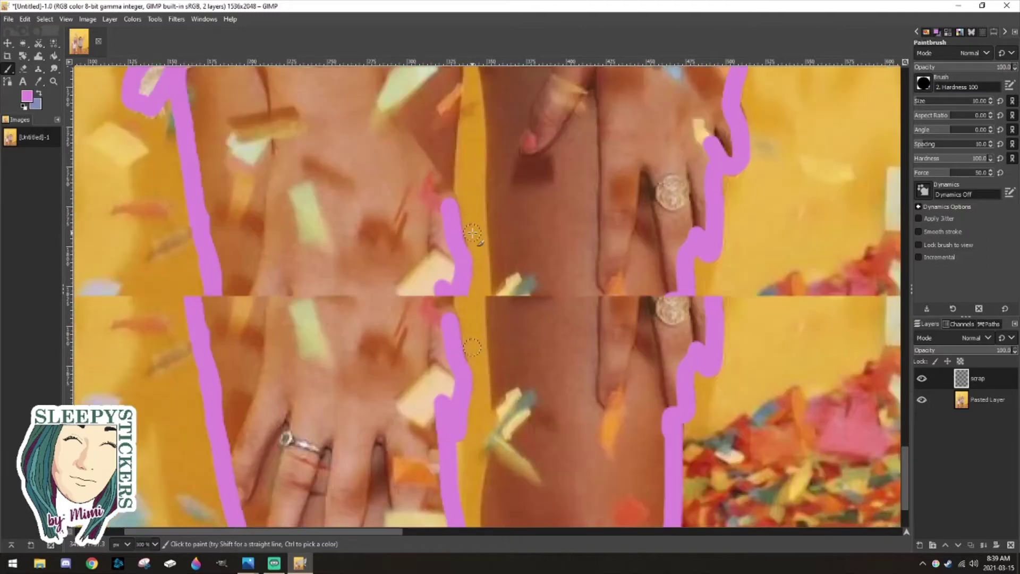
pyautogui.moveTo(447, 317); pyautogui.dragTo(456, 110)
# Paint the outline down the inner edge of the blonde woman's right-hand leg to the bottom edge of the photo.
pyautogui.scroll(3, 478, 189)
pyautogui.moveTo(461, 227)
pyautogui.mouseDown()
pyautogui.moveTo(485, 299)
pyautogui.moveTo(494, 466)
pyautogui.mouseUp()
pyautogui.scroll(-3, 513, 368)
pyautogui.scroll(-3, 513, 368)
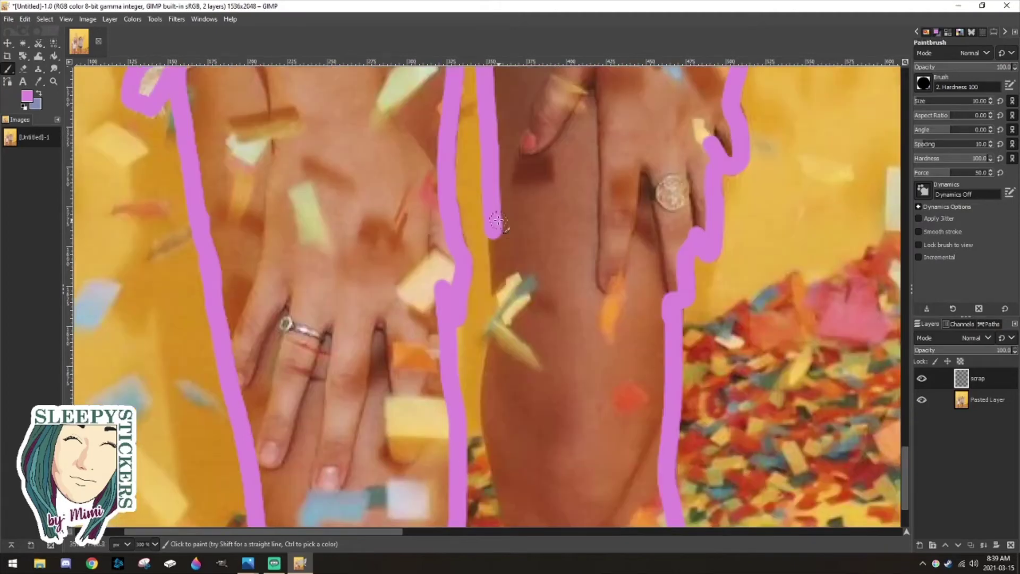
pyautogui.moveTo(493, 226)
pyautogui.mouseDown()
pyautogui.moveTo(498, 316)
pyautogui.moveTo(486, 396)
pyautogui.moveTo(504, 490)
pyautogui.mouseUp()
pyautogui.scroll(-3, 518, 447)
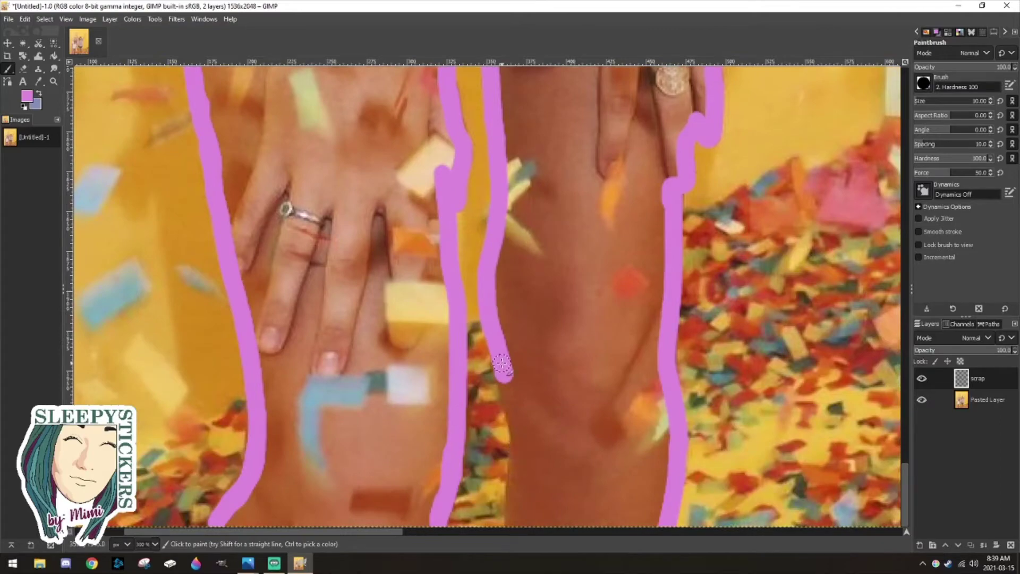
pyautogui.moveTo(504, 378)
pyautogui.mouseDown()
pyautogui.moveTo(520, 441)
pyautogui.moveTo(514, 514)
pyautogui.mouseUp()
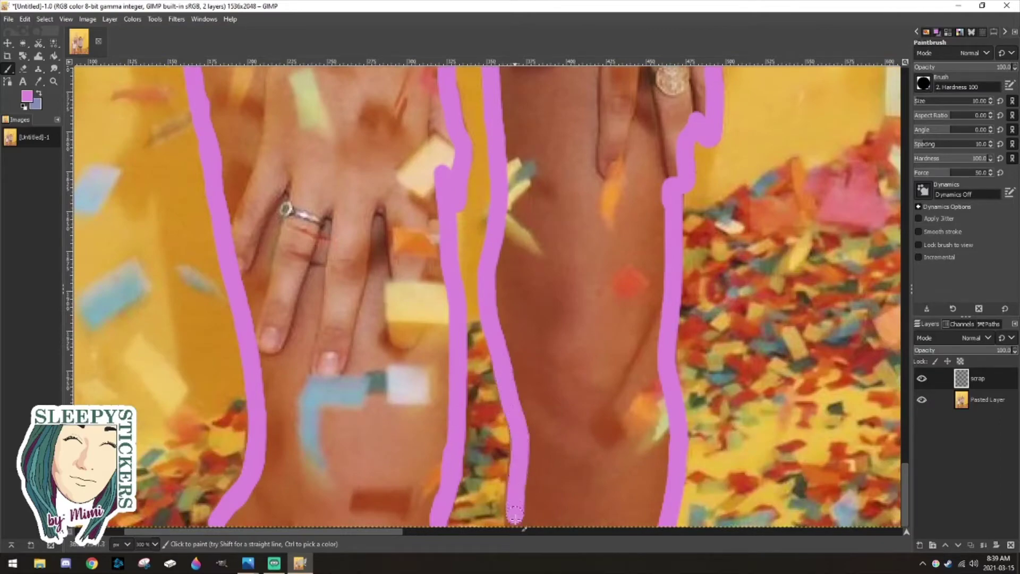
pyautogui.scroll(-3, 622, 392)
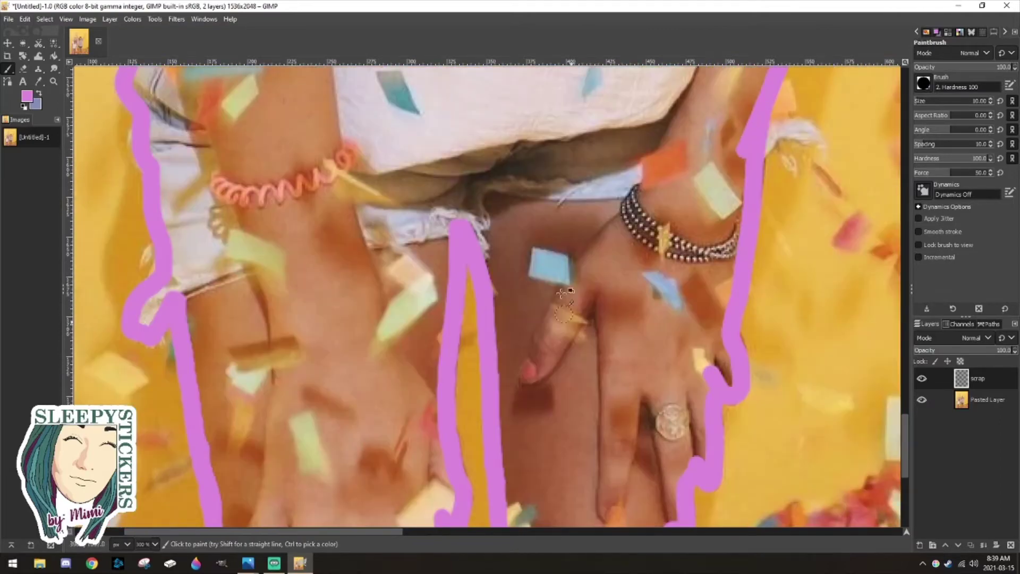
# Trace the spread fingers and thumb of the dark-haired woman's left-hand raised hand on the scrap layer.
pyautogui.scroll(-1, 560, 278)
pyautogui.scroll(10, 593, 388)
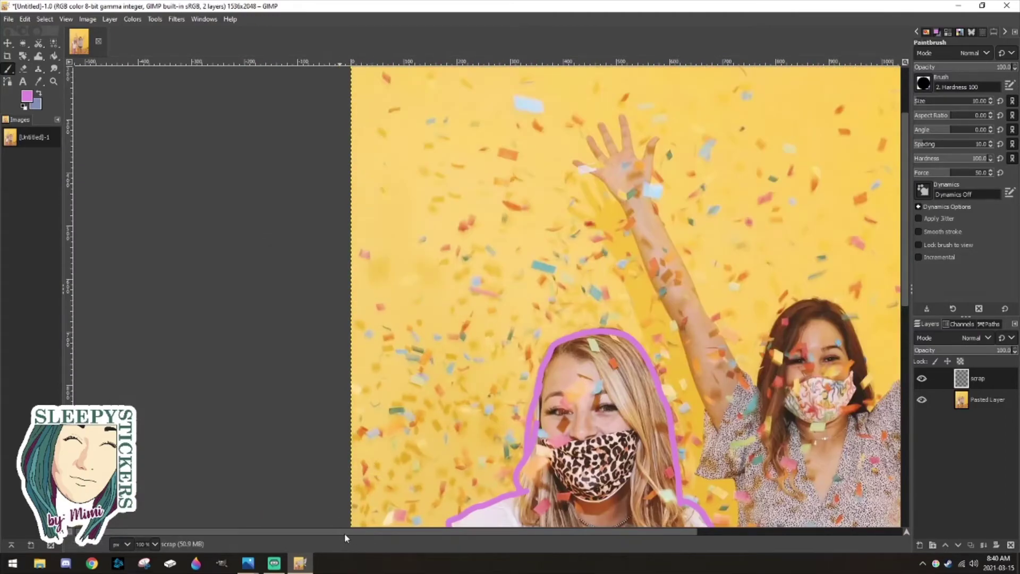
pyautogui.hscroll(4, 344, 533)
pyautogui.scroll(3, 303, 211)
pyautogui.scroll(5, 396, 233)
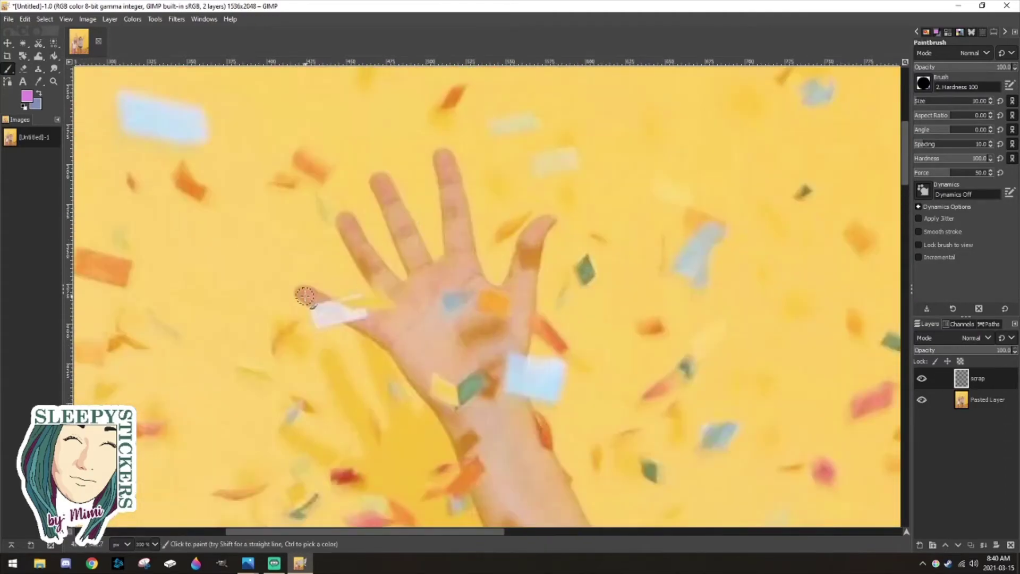
pyautogui.moveTo(302, 295); pyautogui.dragTo(405, 351)
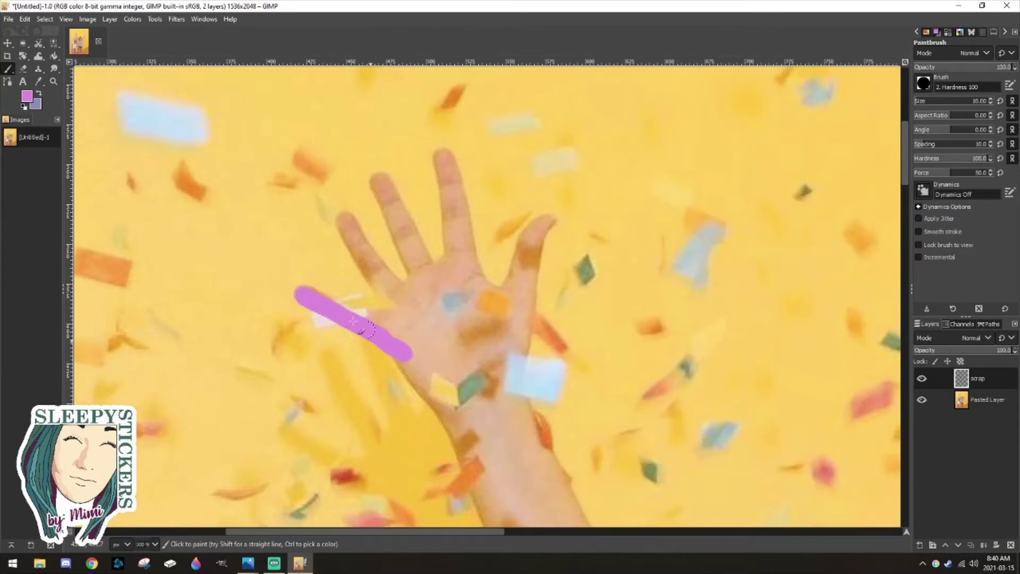
pyautogui.moveTo(337, 310)
pyautogui.mouseDown()
pyautogui.moveTo(388, 309)
pyautogui.moveTo(343, 219)
pyautogui.moveTo(402, 286)
pyautogui.moveTo(415, 271)
pyautogui.moveTo(395, 218)
pyautogui.mouseUp()
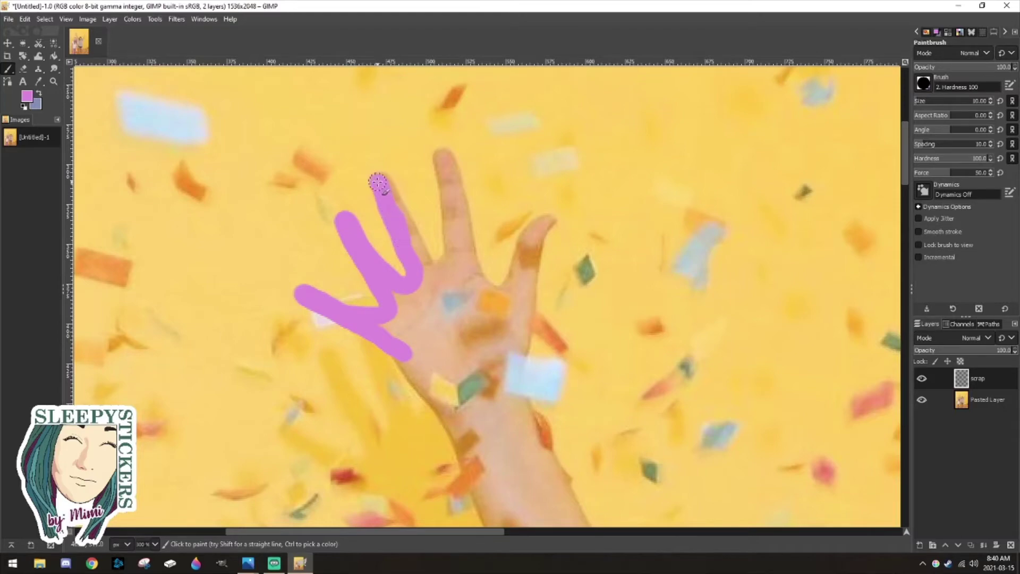
pyautogui.moveTo(407, 225)
pyautogui.mouseDown()
pyautogui.moveTo(432, 265)
pyautogui.moveTo(452, 251)
pyautogui.moveTo(453, 229)
pyautogui.mouseUp()
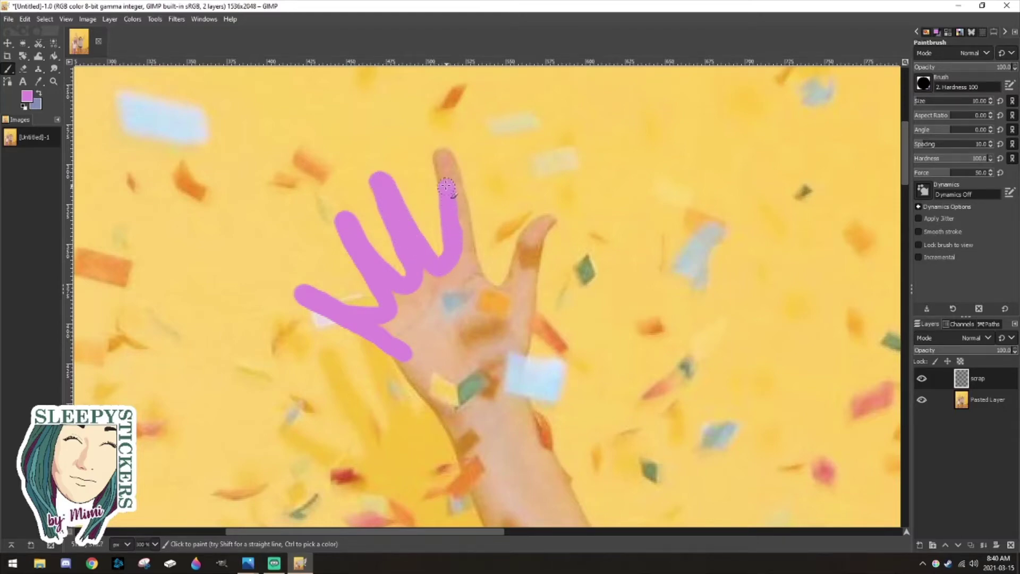
pyautogui.moveTo(445, 156)
pyautogui.mouseDown()
pyautogui.moveTo(477, 284)
pyautogui.moveTo(467, 261)
pyautogui.moveTo(486, 288)
pyautogui.moveTo(511, 286)
pyautogui.moveTo(534, 229)
pyautogui.moveTo(550, 219)
pyautogui.moveTo(530, 318)
pyautogui.mouseUp()
# Switch to the Photos window to examine the finished sticker's border around the raised hands, and return to GIMP.
pyautogui.click(300, 563)
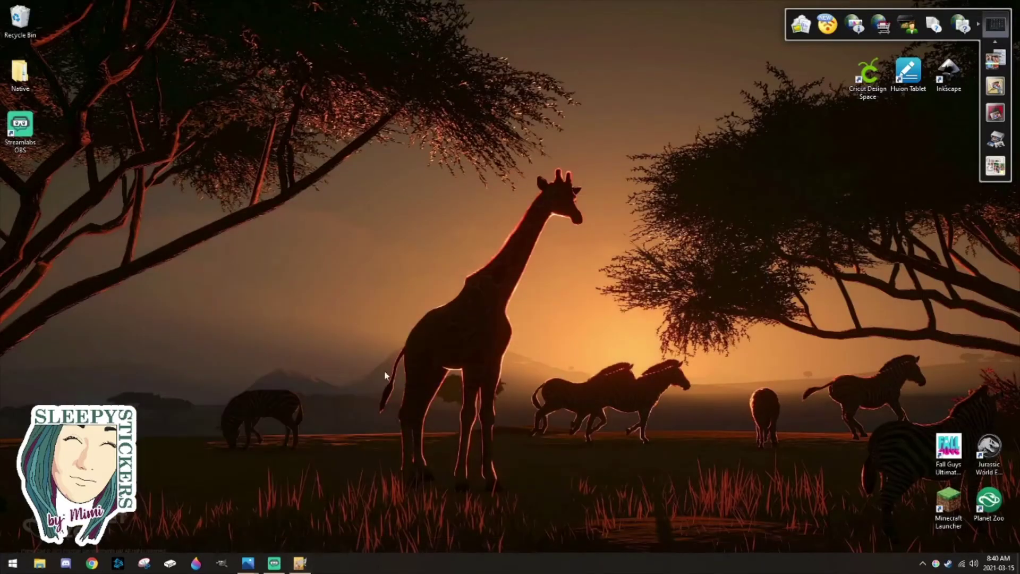
pyautogui.moveTo(248, 563)
pyautogui.click(292, 508)
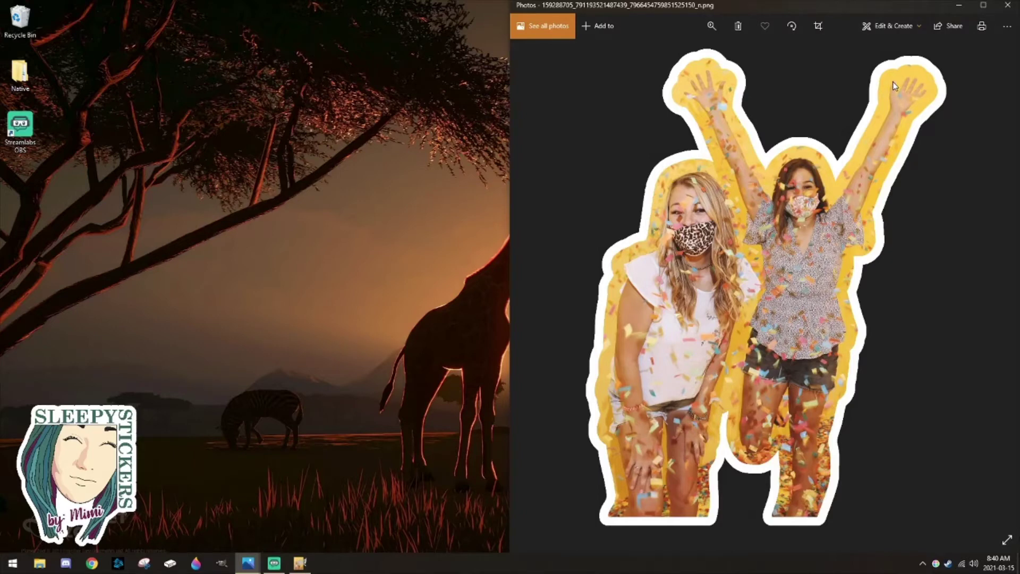
pyautogui.click(300, 563)
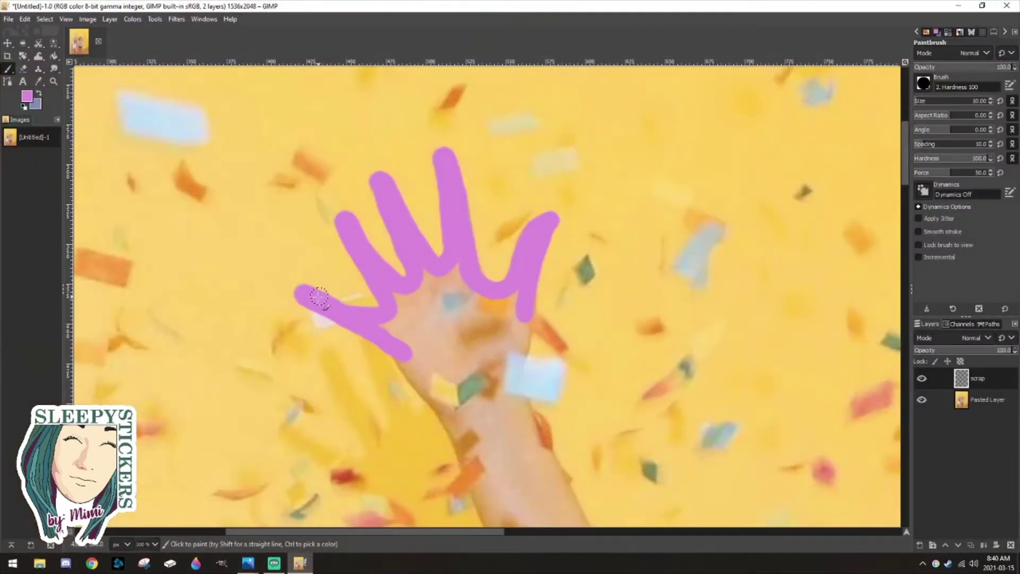
# Try joining the fingertips of the raised hand with a curved outline, and undo that stroke.
pyautogui.moveTo(300, 293)
pyautogui.mouseDown()
pyautogui.moveTo(340, 218)
pyautogui.moveTo(404, 169)
pyautogui.moveTo(483, 176)
pyautogui.moveTo(528, 204)
pyautogui.mouseUp()
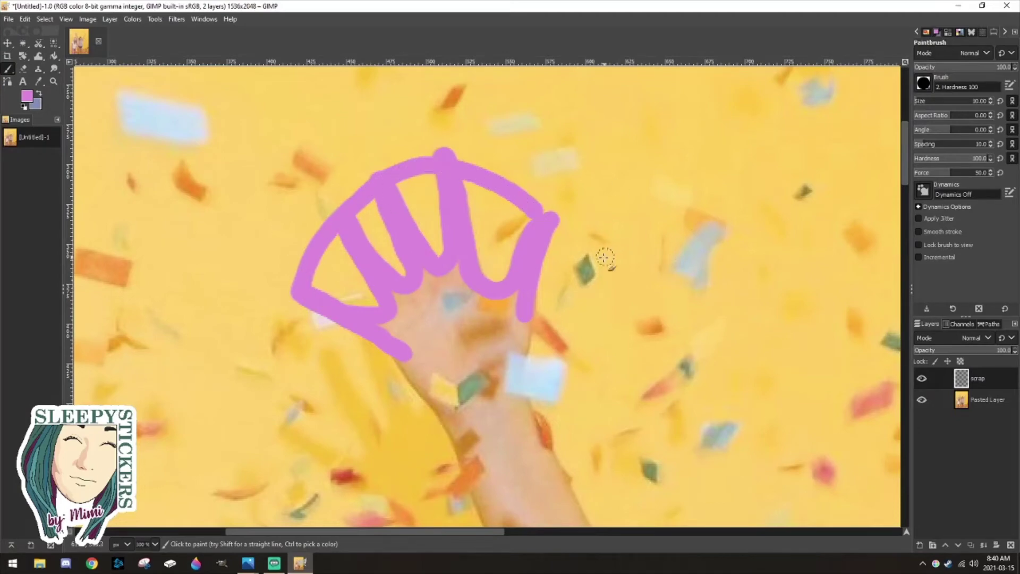
pyautogui.hotkey('ctrl', 'z')
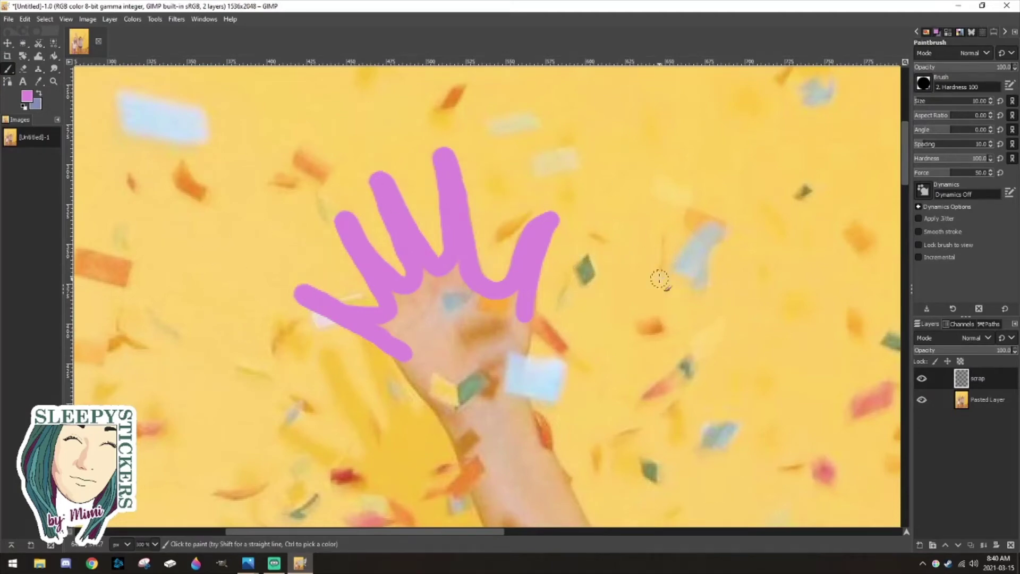
# Continue the outline down the left edge of the raised arm and around the blouse sleeve to the torso.
pyautogui.scroll(-5, 550, 208)
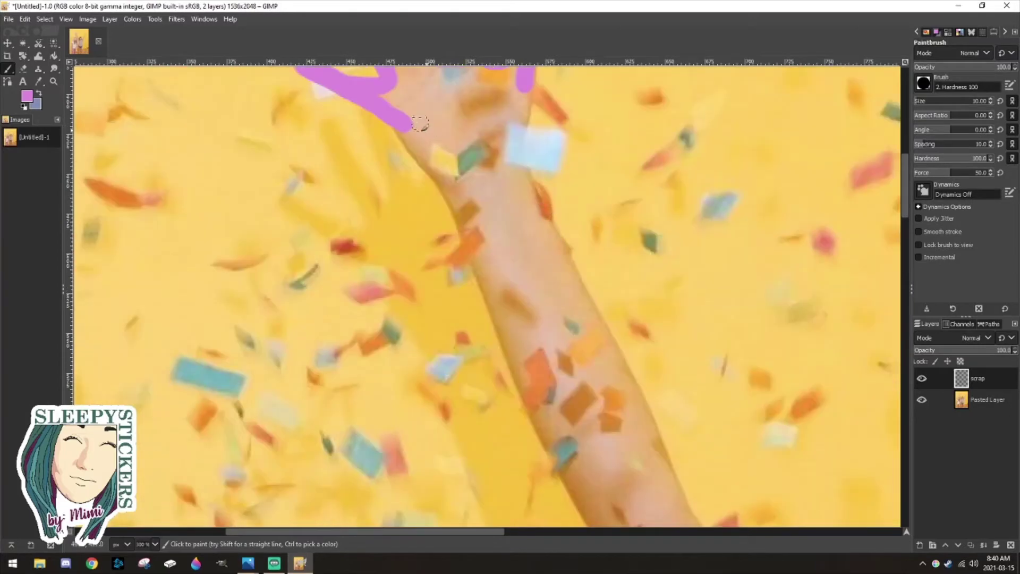
pyautogui.moveTo(400, 124); pyautogui.dragTo(485, 269)
pyautogui.scroll(-3, 543, 277)
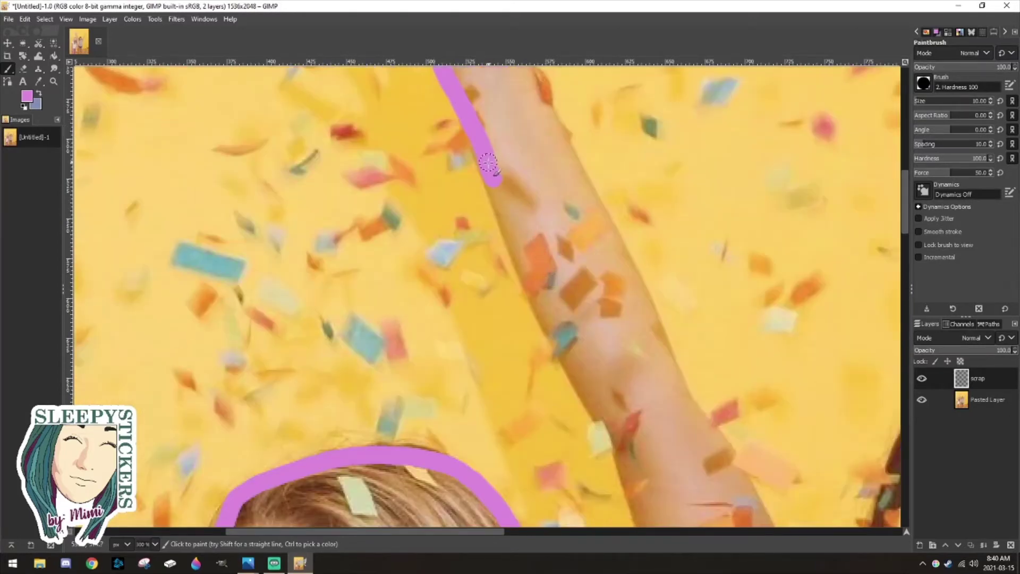
pyautogui.moveTo(507, 223)
pyautogui.mouseDown()
pyautogui.moveTo(537, 302)
pyautogui.moveTo(616, 442)
pyautogui.mouseUp()
pyautogui.scroll(-6, 617, 367)
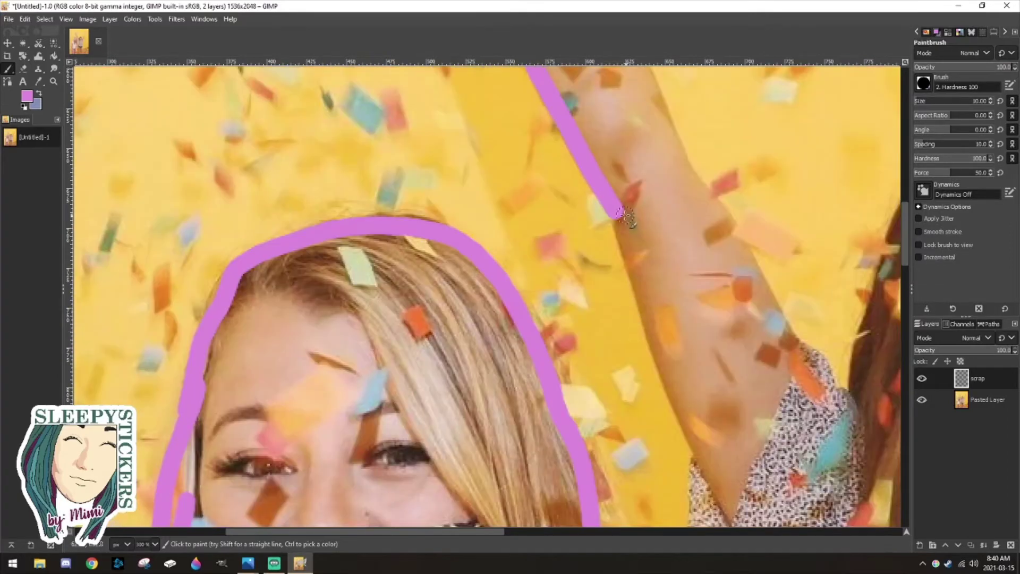
pyautogui.moveTo(617, 215); pyautogui.dragTo(717, 480)
pyautogui.scroll(-6, 706, 393)
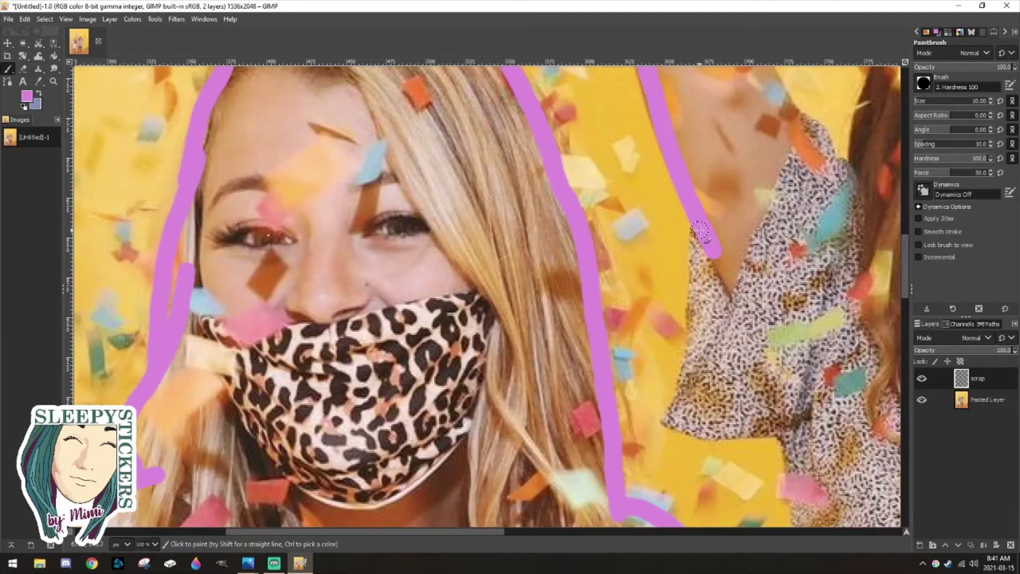
pyautogui.moveTo(700, 231)
pyautogui.mouseDown()
pyautogui.moveTo(694, 367)
pyautogui.moveTo(670, 419)
pyautogui.moveTo(722, 432)
pyautogui.moveTo(797, 432)
pyautogui.mouseUp()
# Outline the left side of the patterned blouse from under the sleeve, past the waist, to the hem.
pyautogui.hscroll(1, 536, 530)
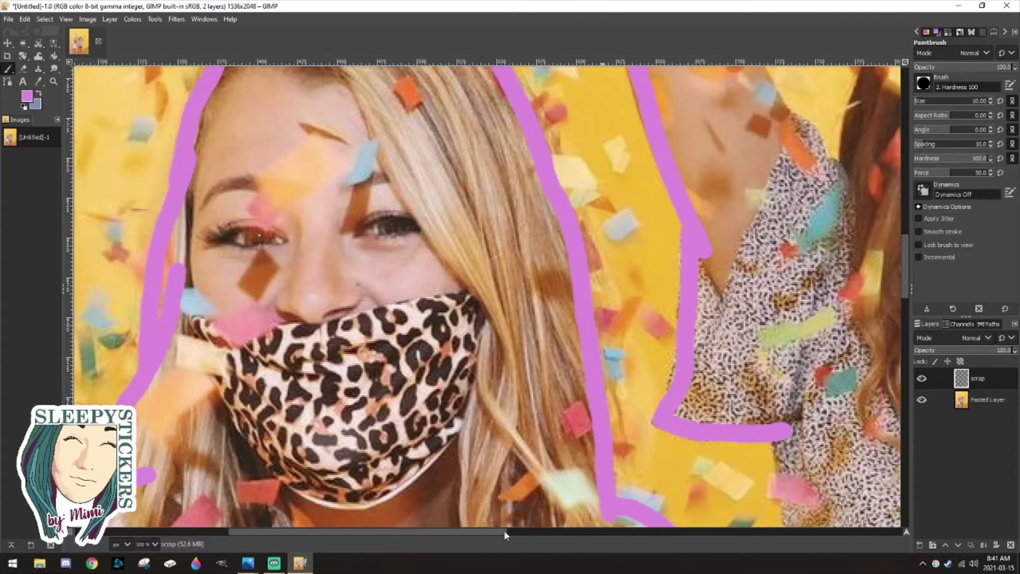
pyautogui.moveTo(503, 530); pyautogui.dragTo(623, 530)
pyautogui.scroll(-6, 509, 294)
pyautogui.moveTo(435, 203)
pyautogui.mouseDown()
pyautogui.moveTo(437, 326)
pyautogui.moveTo(456, 420)
pyautogui.mouseUp()
pyautogui.scroll(-3, 445, 361)
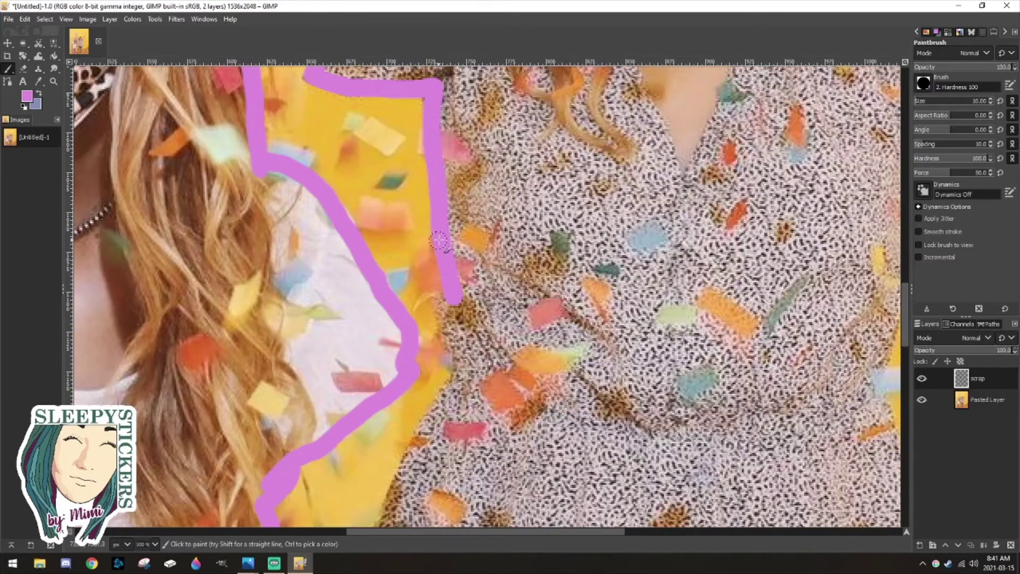
pyautogui.moveTo(440, 289); pyautogui.dragTo(463, 371)
pyautogui.scroll(-5, 455, 280)
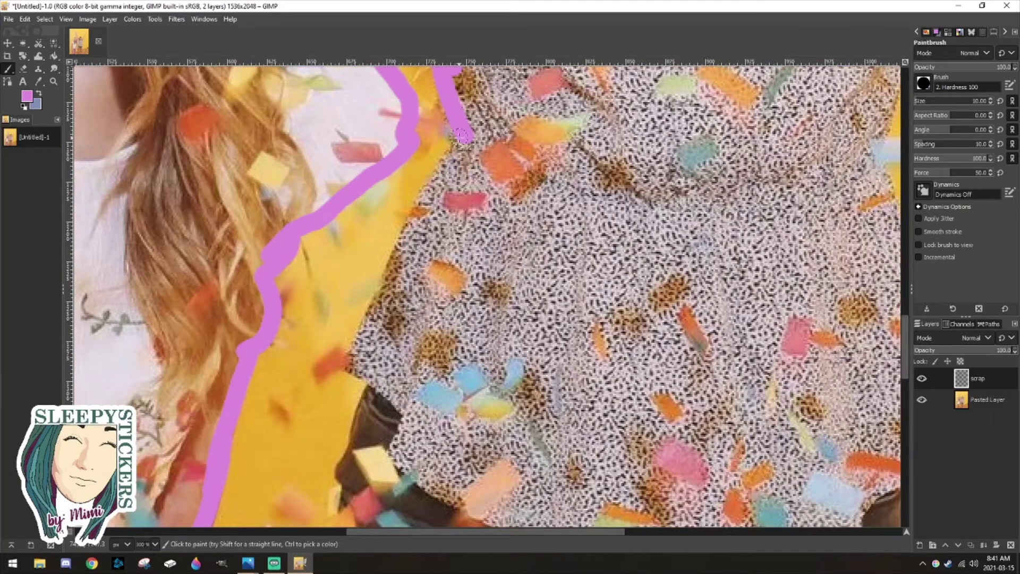
pyautogui.moveTo(462, 135)
pyautogui.mouseDown()
pyautogui.moveTo(352, 353)
pyautogui.moveTo(376, 380)
pyautogui.mouseUp()
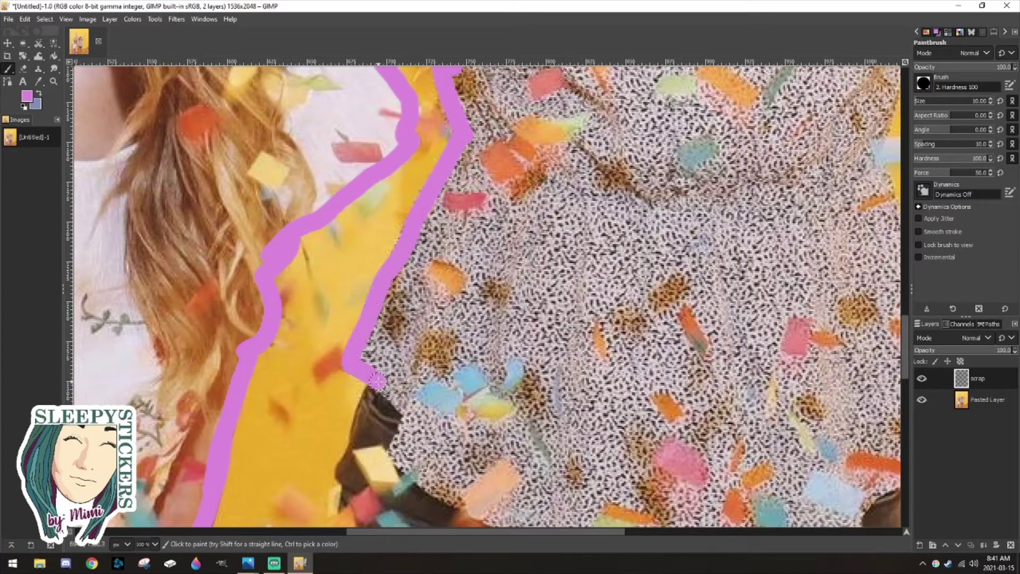
# Outline the left side of the dark shorts, the bent leg around its knee, and the shoe behind it.
pyautogui.scroll(-5, 377, 372)
pyautogui.moveTo(375, 155)
pyautogui.mouseDown()
pyautogui.moveTo(343, 244)
pyautogui.moveTo(340, 317)
pyautogui.moveTo(316, 410)
pyautogui.mouseUp()
pyautogui.scroll(-5, 327, 261)
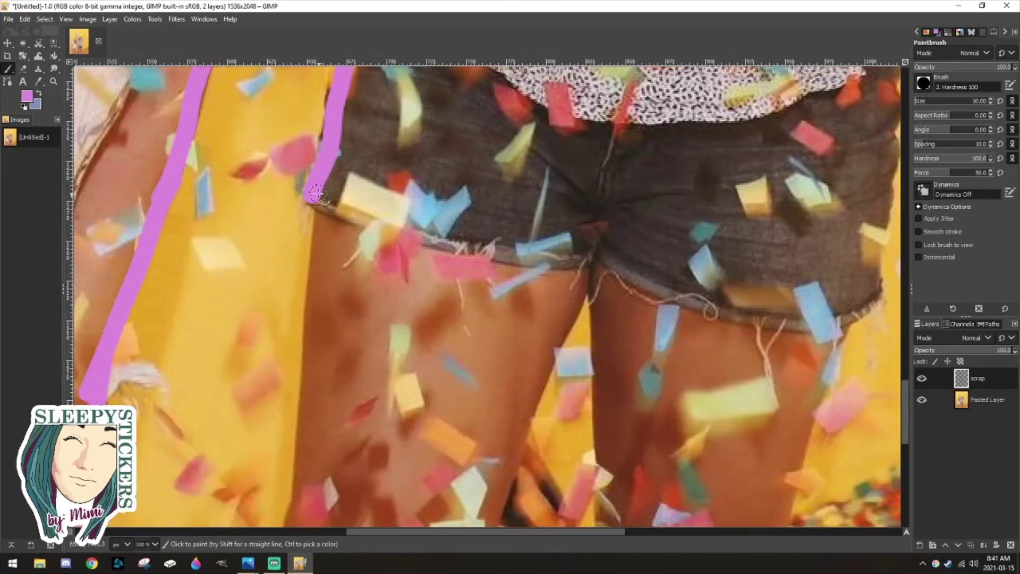
pyautogui.moveTo(319, 203); pyautogui.dragTo(305, 413)
pyautogui.scroll(-5, 305, 414)
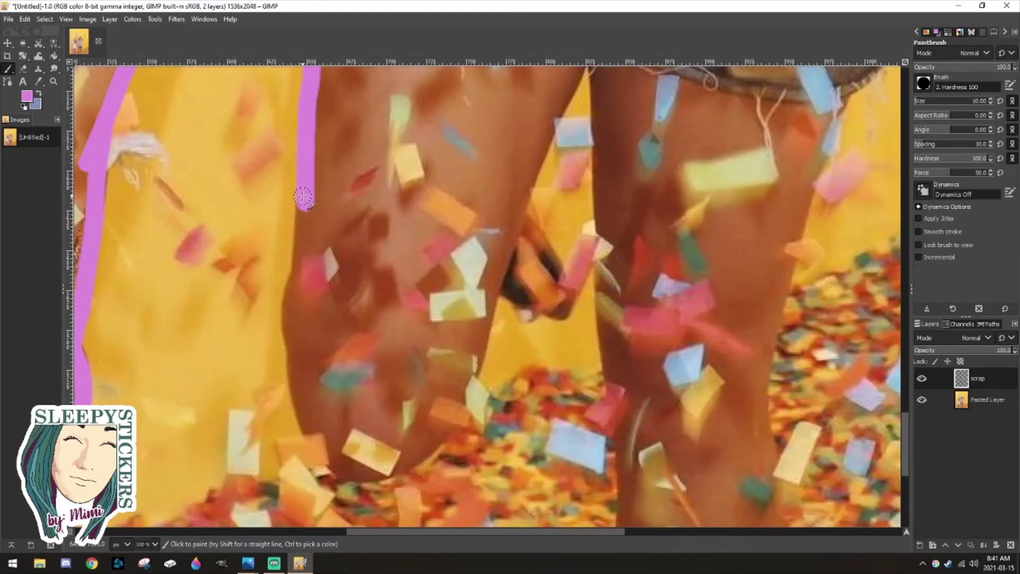
pyautogui.moveTo(302, 197)
pyautogui.mouseDown()
pyautogui.moveTo(286, 331)
pyautogui.moveTo(295, 402)
pyautogui.moveTo(331, 464)
pyautogui.moveTo(384, 478)
pyautogui.moveTo(446, 447)
pyautogui.moveTo(497, 275)
pyautogui.moveTo(541, 305)
pyautogui.moveTo(560, 310)
pyautogui.moveTo(570, 301)
pyautogui.moveTo(523, 181)
pyautogui.moveTo(565, 72)
pyautogui.mouseUp()
# Close the outline at the crotch and paint down the standing leg's inner edge to the bottom of the photo.
pyautogui.scroll(3, 555, 212)
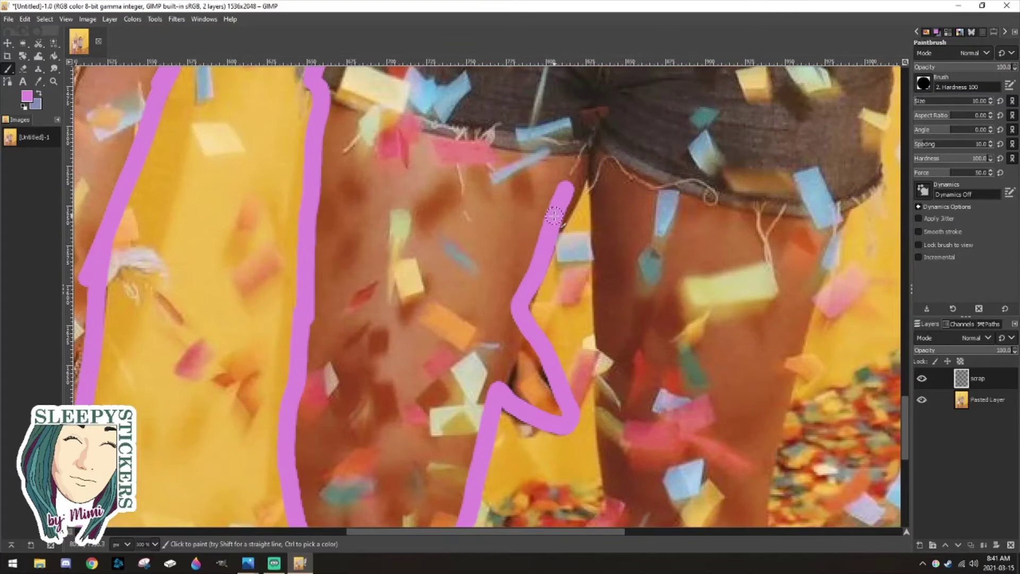
pyautogui.moveTo(553, 215)
pyautogui.mouseDown()
pyautogui.moveTo(585, 160)
pyautogui.moveTo(600, 187)
pyautogui.moveTo(601, 424)
pyautogui.mouseUp()
pyautogui.scroll(-6, 604, 154)
pyautogui.moveTo(602, 178); pyautogui.dragTo(630, 456)
pyautogui.scroll(-6, 626, 199)
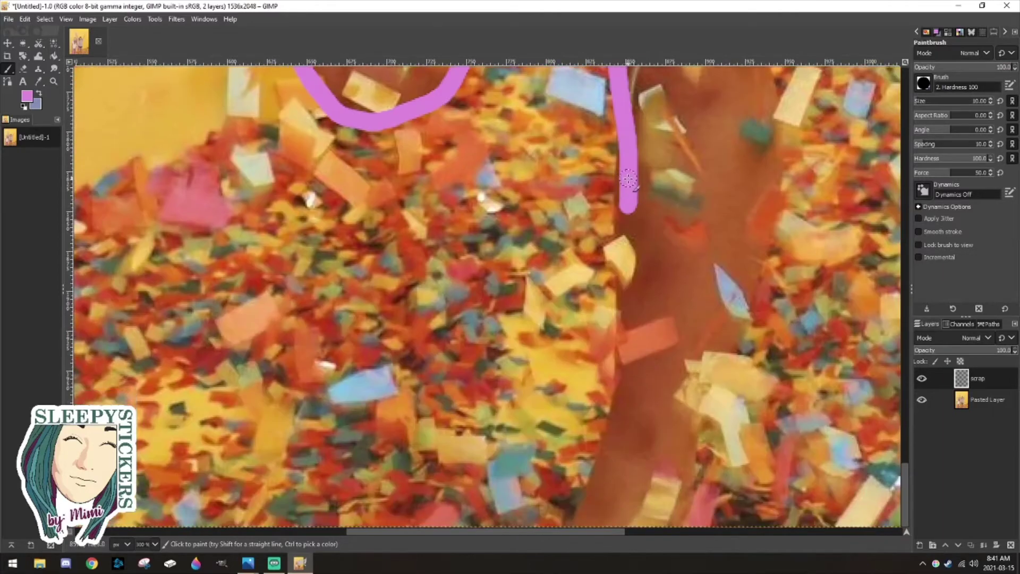
pyautogui.moveTo(628, 179)
pyautogui.mouseDown()
pyautogui.moveTo(624, 379)
pyautogui.moveTo(610, 472)
pyautogui.moveTo(583, 531)
pyautogui.mouseUp()
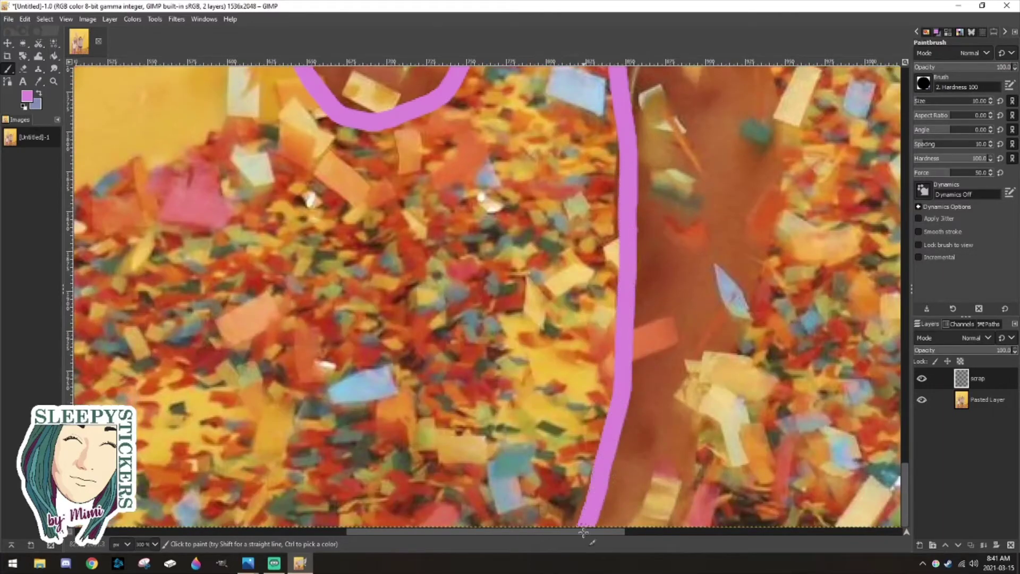
pyautogui.moveTo(679, 522)
pyautogui.mouseDown()
pyautogui.moveTo(693, 425)
pyautogui.moveTo(736, 313)
pyautogui.moveTo(793, 95)
pyautogui.mouseUp()
pyautogui.scroll(6, 791, 151)
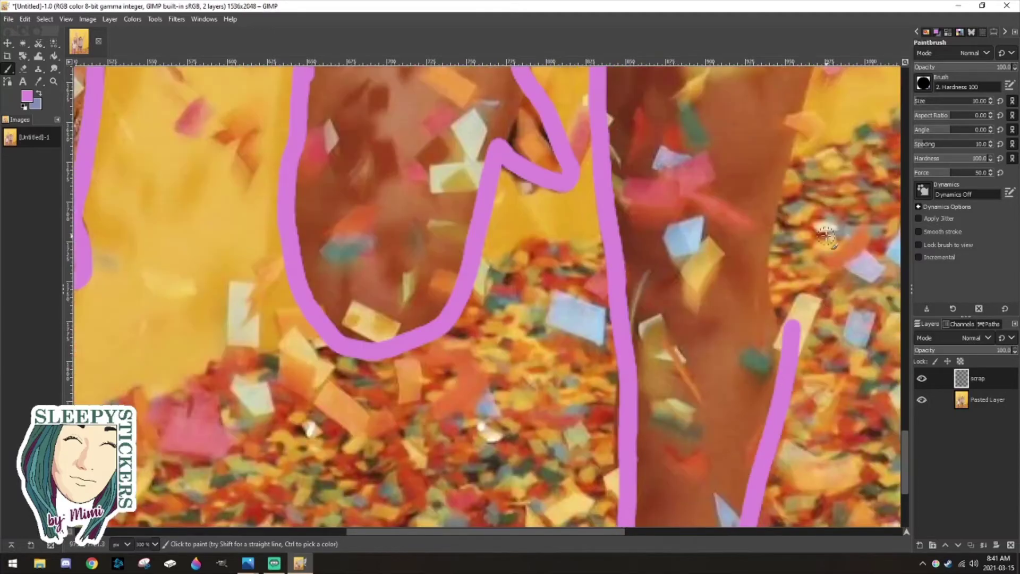
pyautogui.hotkey('ctrl', 'z')
pyautogui.scroll(-6, 873, 300)
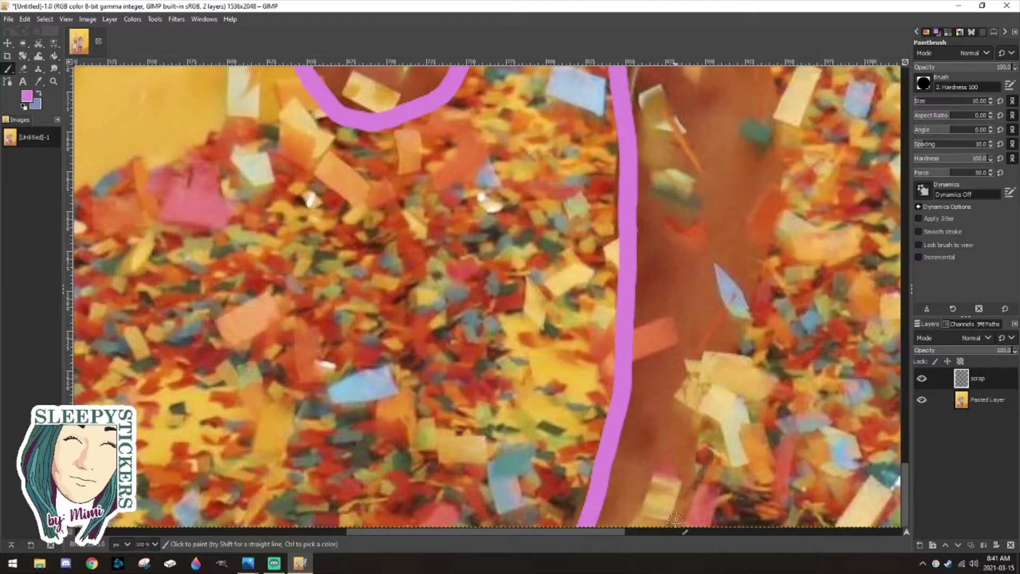
# Trace the standing leg's outer edge from the bottom of the photo up to the frayed hem of the shorts.
pyautogui.moveTo(675, 522)
pyautogui.mouseDown()
pyautogui.moveTo(695, 439)
pyautogui.moveTo(752, 290)
pyautogui.moveTo(777, 103)
pyautogui.mouseUp()
pyautogui.scroll(5, 776, 107)
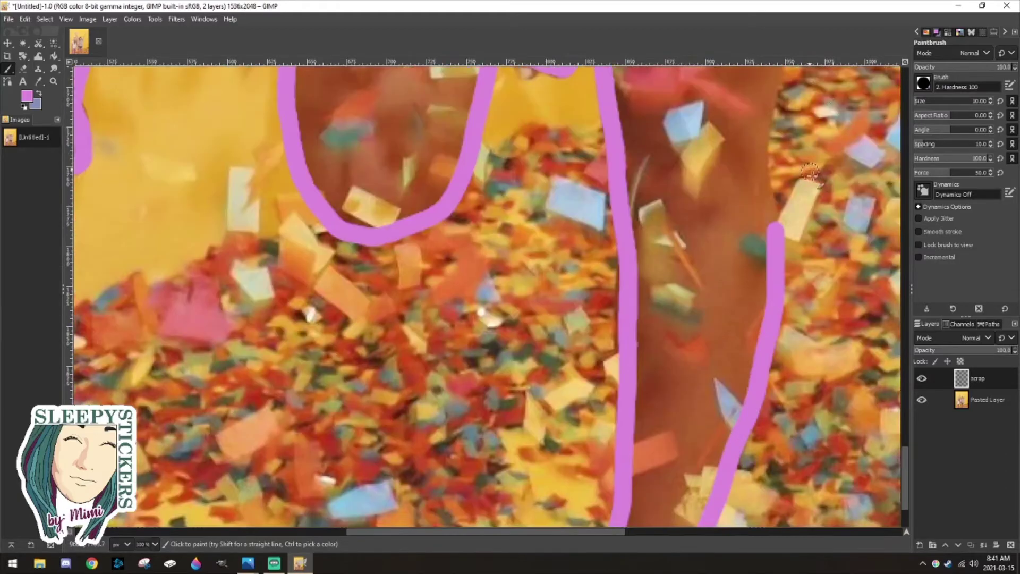
pyautogui.moveTo(806, 181)
pyautogui.mouseDown()
pyautogui.moveTo(763, 361)
pyautogui.moveTo(754, 413)
pyautogui.moveTo(765, 449)
pyautogui.mouseUp()
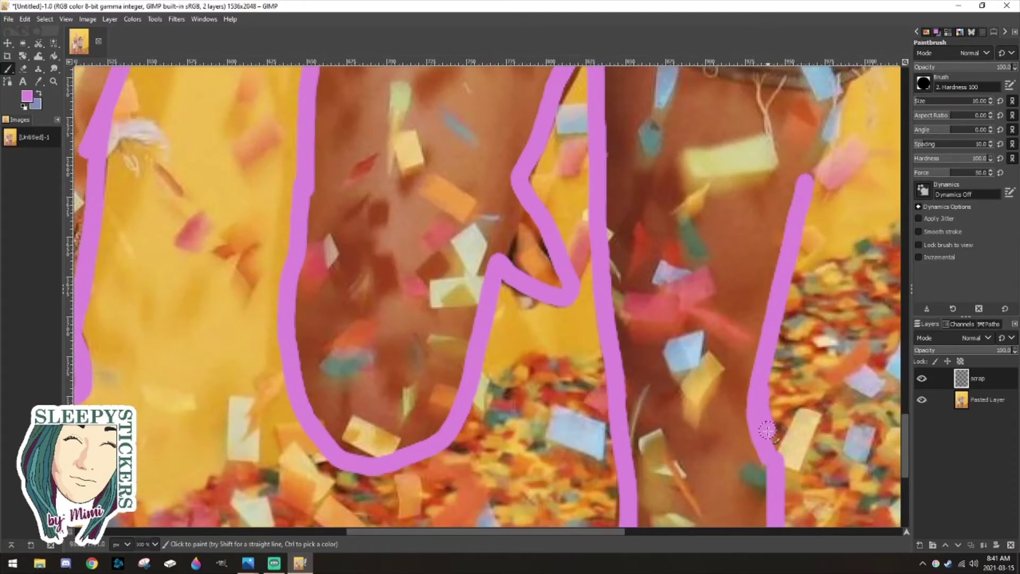
pyautogui.scroll(3, 822, 324)
pyautogui.moveTo(807, 411)
pyautogui.mouseDown()
pyautogui.moveTo(845, 294)
pyautogui.moveTo(818, 376)
pyautogui.mouseUp()
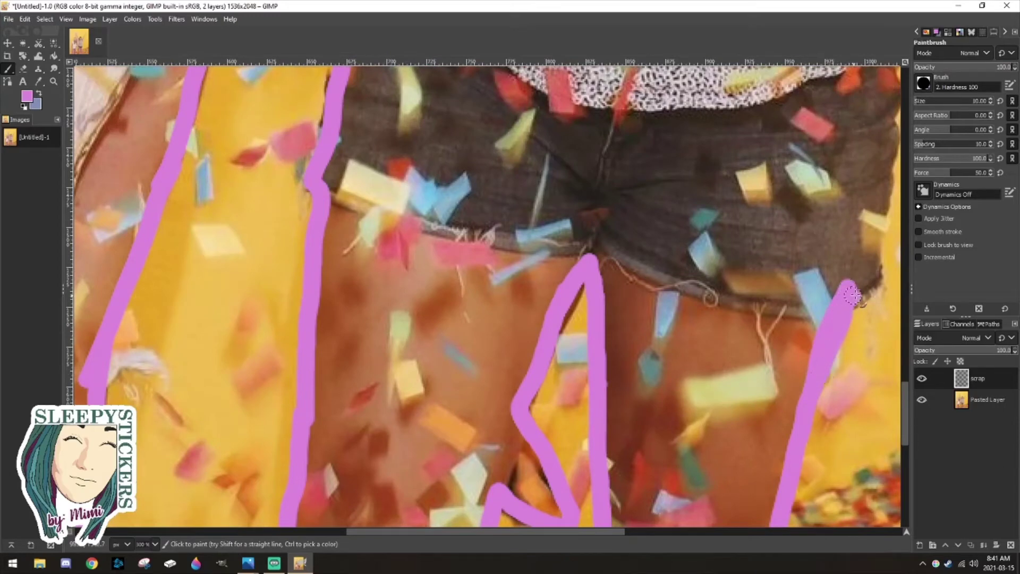
pyautogui.moveTo(852, 295); pyautogui.dragTo(875, 276)
# Outline the right side of the dark shorts from the frayed hem up to the blouse.
pyautogui.moveTo(573, 530); pyautogui.dragTo(654, 518)
pyautogui.scroll(5, 666, 366)
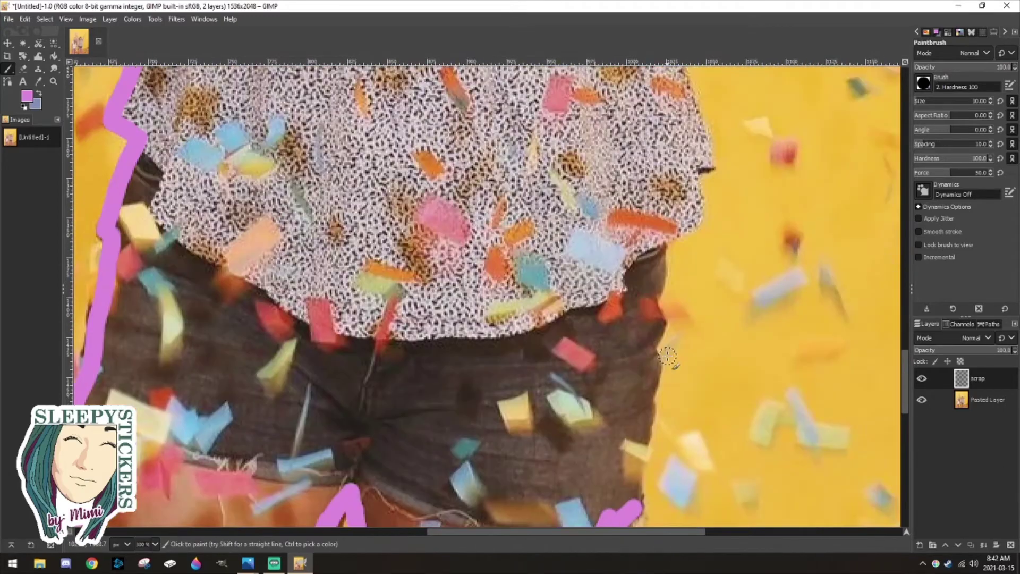
pyautogui.moveTo(659, 239)
pyautogui.mouseDown()
pyautogui.moveTo(649, 306)
pyautogui.moveTo(658, 337)
pyautogui.moveTo(638, 486)
pyautogui.mouseUp()
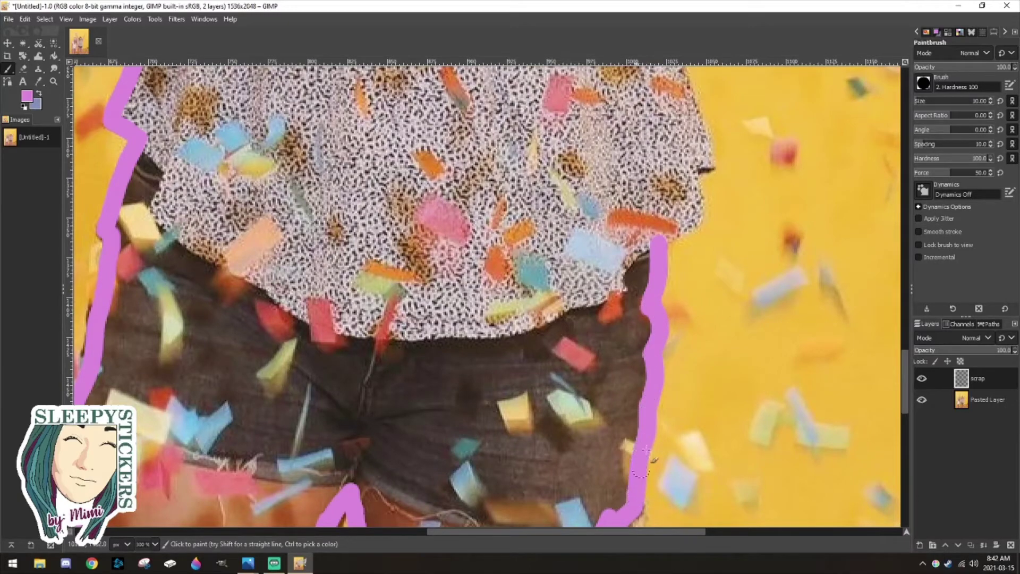
# Trace the right side of the patterned blouse from the top of the shorts up past the waist to the armpit.
pyautogui.scroll(3, 645, 449)
pyautogui.moveTo(680, 240)
pyautogui.mouseDown()
pyautogui.moveTo(696, 344)
pyautogui.moveTo(661, 354)
pyautogui.mouseUp()
pyautogui.moveTo(700, 317)
pyautogui.mouseDown()
pyautogui.moveTo(697, 287)
pyautogui.moveTo(709, 273)
pyautogui.moveTo(649, 78)
pyautogui.moveTo(676, 143)
pyautogui.moveTo(671, 215)
pyautogui.mouseUp()
pyautogui.scroll(9, 653, 85)
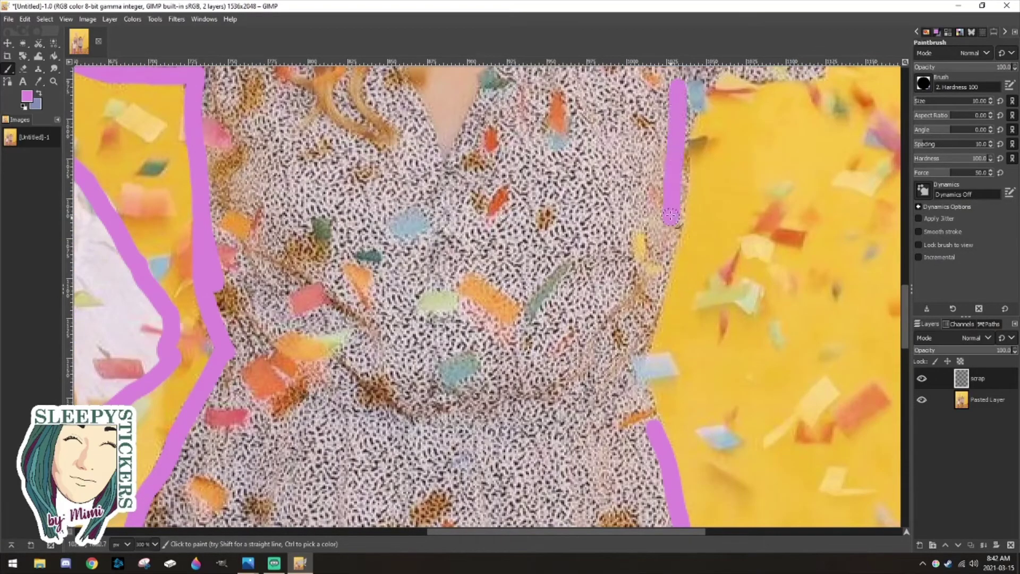
pyautogui.moveTo(679, 86)
pyautogui.mouseDown()
pyautogui.moveTo(675, 253)
pyautogui.moveTo(617, 417)
pyautogui.mouseUp()
pyautogui.moveTo(634, 364); pyautogui.dragTo(647, 416)
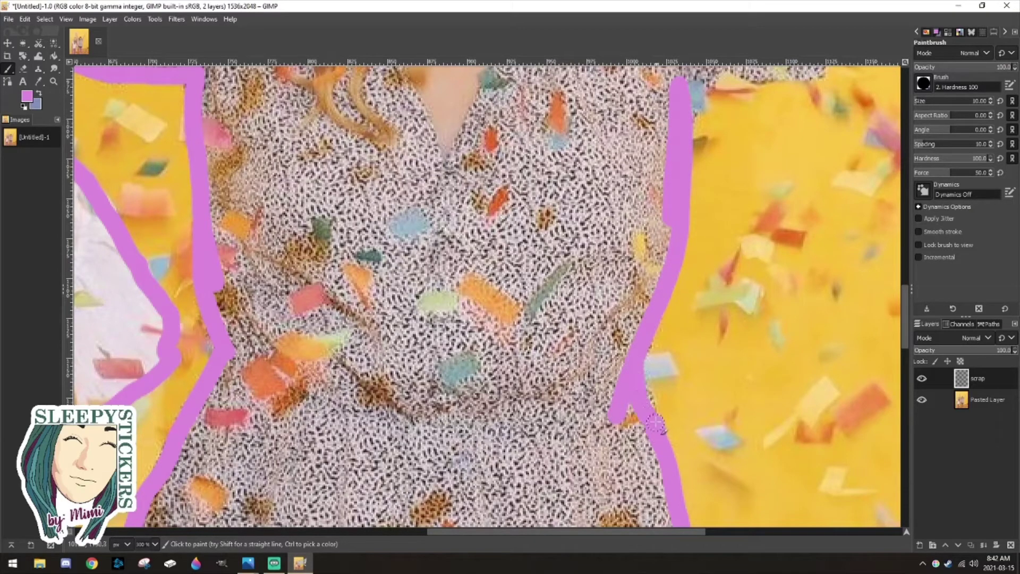
# Outline the right sleeve from the armpit along its lower hem and up its outer edge to the raised arm.
pyautogui.scroll(5, 667, 360)
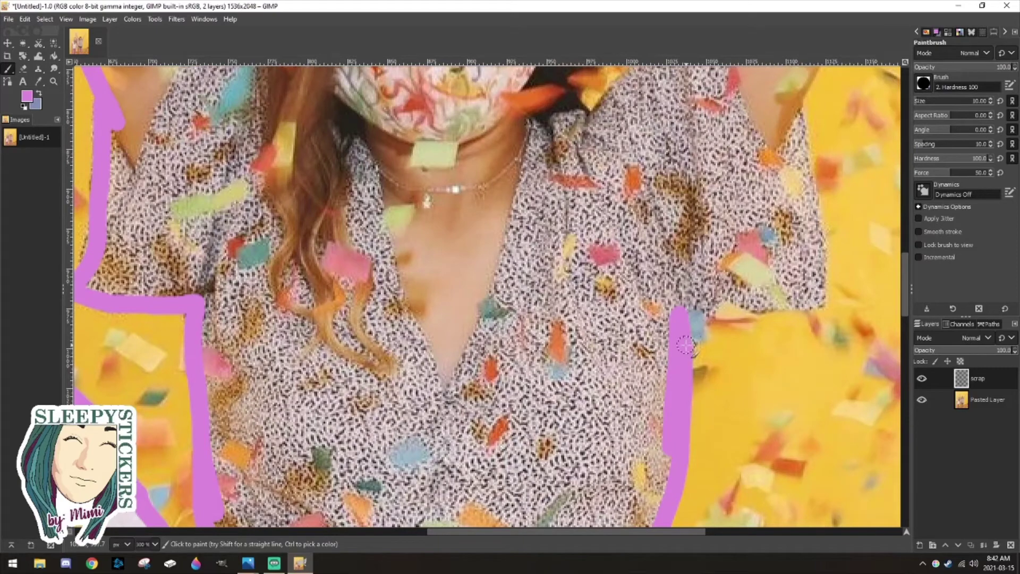
pyautogui.moveTo(685, 346)
pyautogui.mouseDown()
pyautogui.moveTo(725, 289)
pyautogui.moveTo(786, 307)
pyautogui.moveTo(824, 300)
pyautogui.moveTo(800, 109)
pyautogui.mouseUp()
pyautogui.scroll(5, 629, 502)
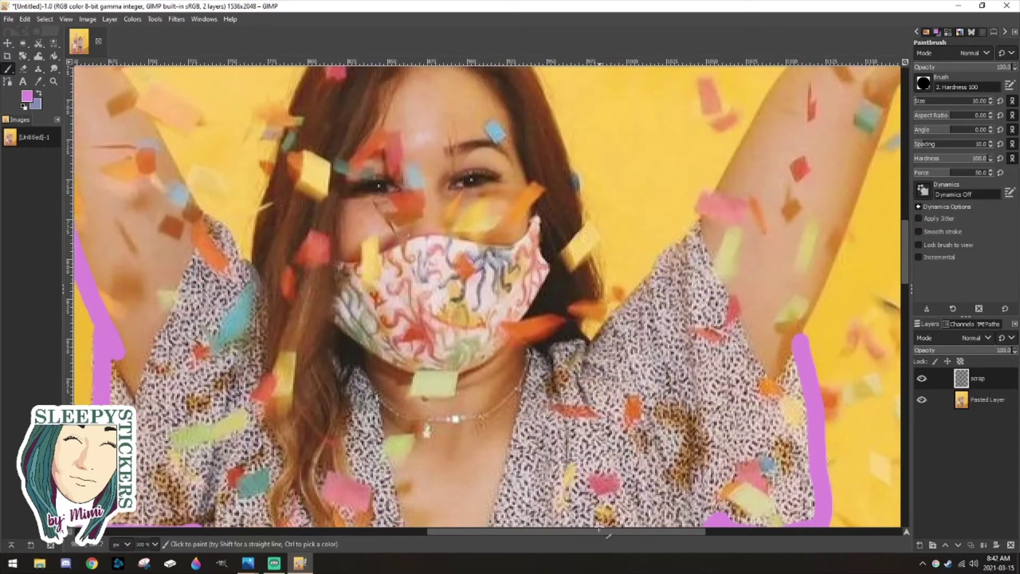
# Trace the outer edge of the right raised arm from the sleeve past the elbow up to the wrist.
pyautogui.moveTo(604, 533); pyautogui.dragTo(695, 533)
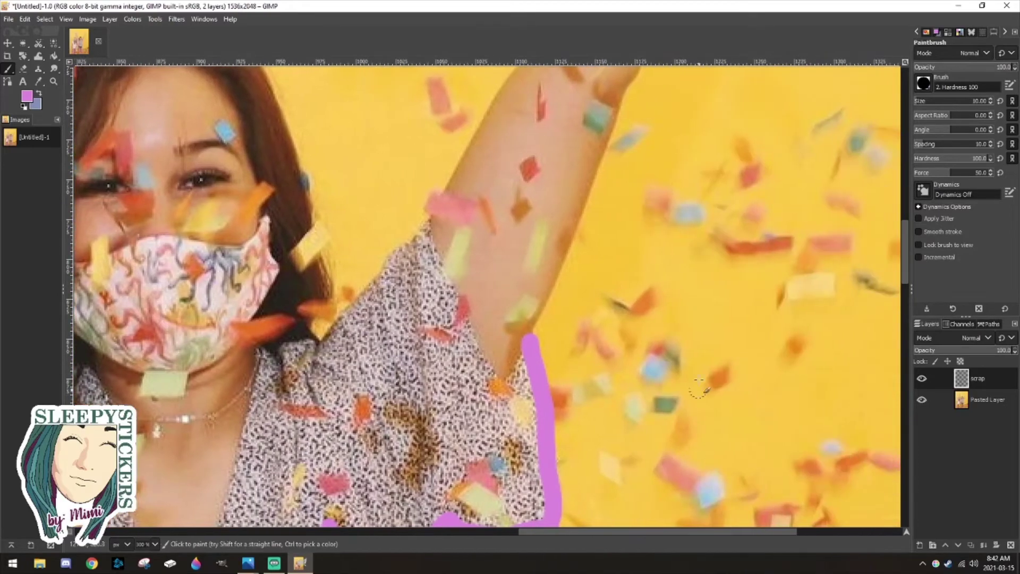
pyautogui.scroll(2, 694, 378)
pyautogui.scroll(-1, 633, 410)
pyautogui.moveTo(528, 456)
pyautogui.mouseDown()
pyautogui.moveTo(523, 441)
pyautogui.moveTo(612, 207)
pyautogui.mouseUp()
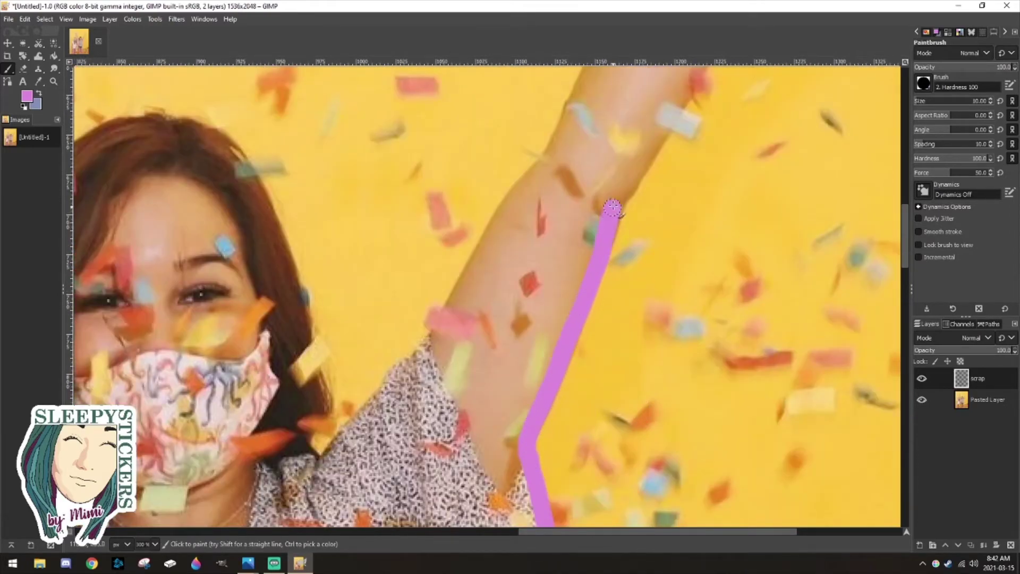
pyautogui.scroll(1, 620, 193)
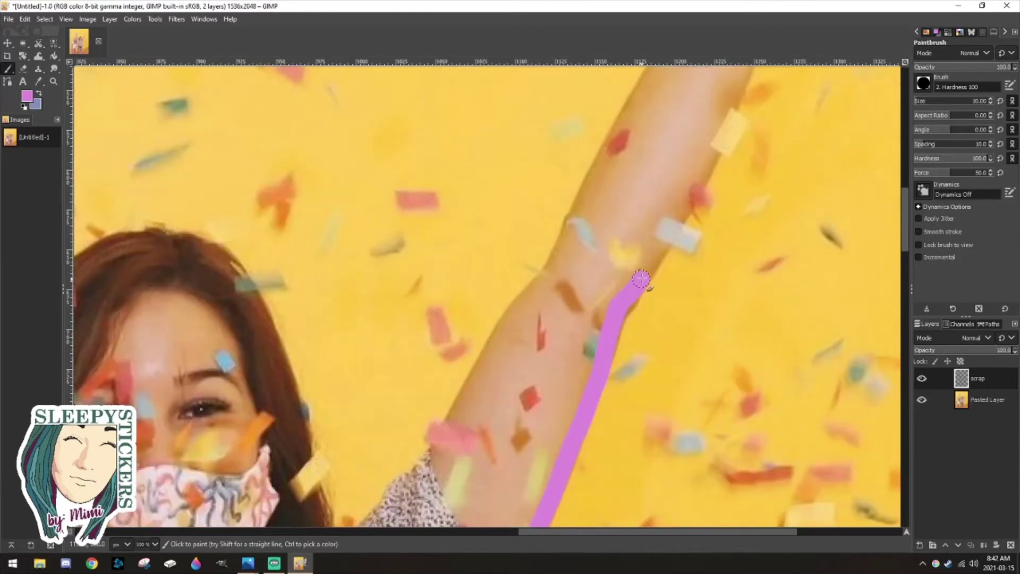
pyautogui.moveTo(641, 278); pyautogui.dragTo(723, 121)
pyautogui.scroll(1, 780, 207)
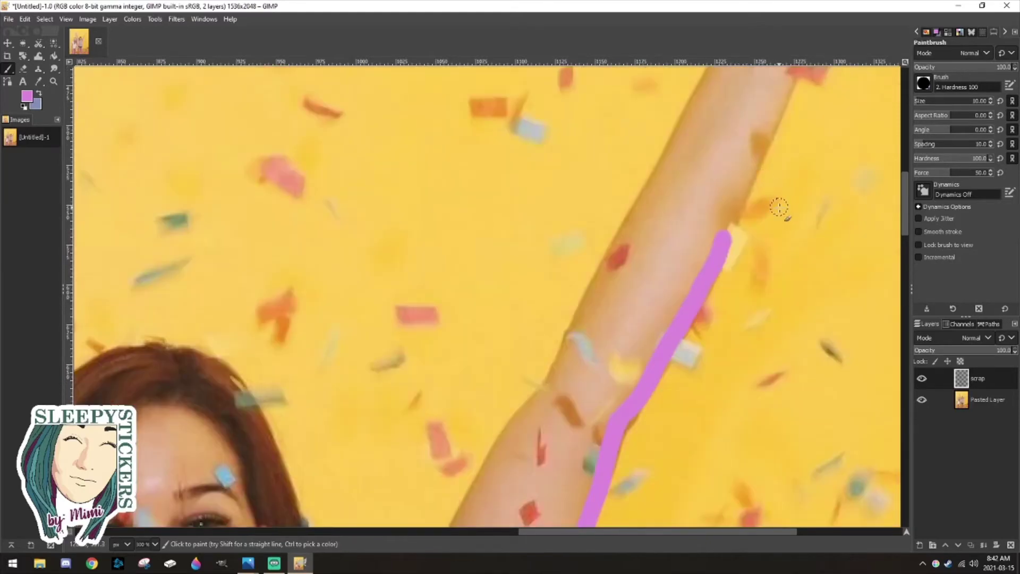
pyautogui.scroll(2, 779, 207)
pyautogui.moveTo(738, 425); pyautogui.dragTo(798, 279)
# Outline the right raised hand from the outer wrist around all the fingers and thumb to the inner wrist.
pyautogui.moveTo(583, 531); pyautogui.dragTo(663, 528)
pyautogui.scroll(3, 701, 366)
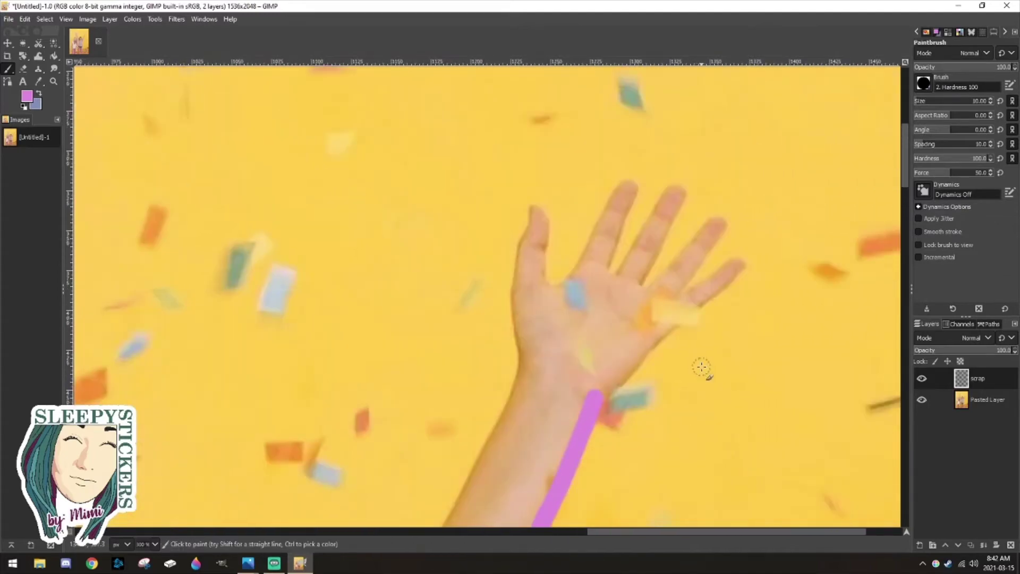
pyautogui.moveTo(591, 399)
pyautogui.mouseDown()
pyautogui.moveTo(733, 266)
pyautogui.moveTo(673, 302)
pyautogui.moveTo(718, 225)
pyautogui.moveTo(642, 298)
pyautogui.moveTo(637, 280)
pyautogui.moveTo(677, 196)
pyautogui.moveTo(666, 194)
pyautogui.moveTo(614, 284)
pyautogui.moveTo(605, 272)
pyautogui.moveTo(622, 196)
pyautogui.moveTo(561, 294)
pyautogui.moveTo(540, 269)
pyautogui.moveTo(534, 214)
pyautogui.moveTo(517, 295)
pyautogui.moveTo(529, 376)
pyautogui.mouseUp()
# Trace the right raised arm's inner edge from the wrist down to the sleeve and along the shoulder to the hair.
pyautogui.scroll(-5, 532, 319)
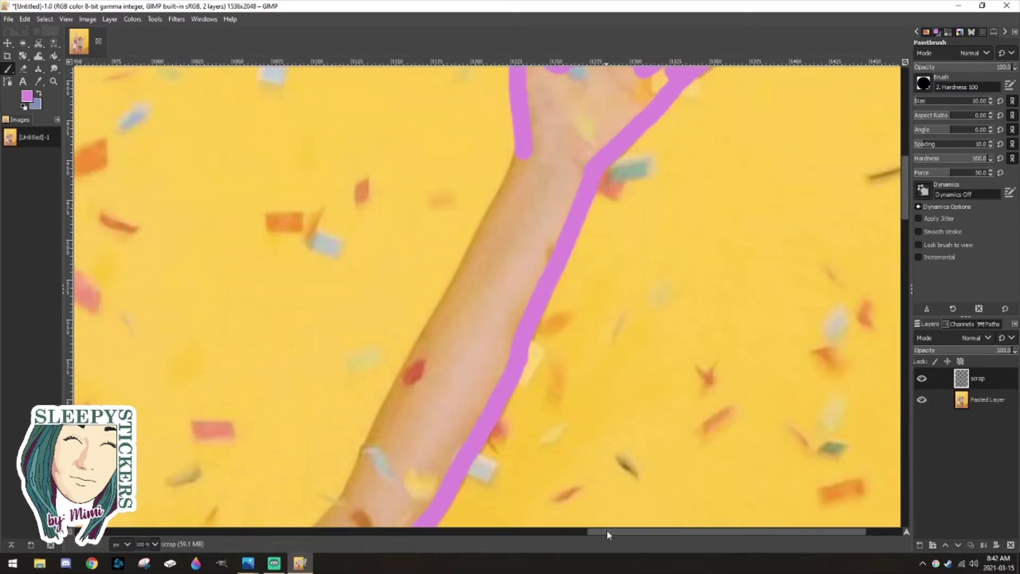
pyautogui.hscroll(-2, 611, 265)
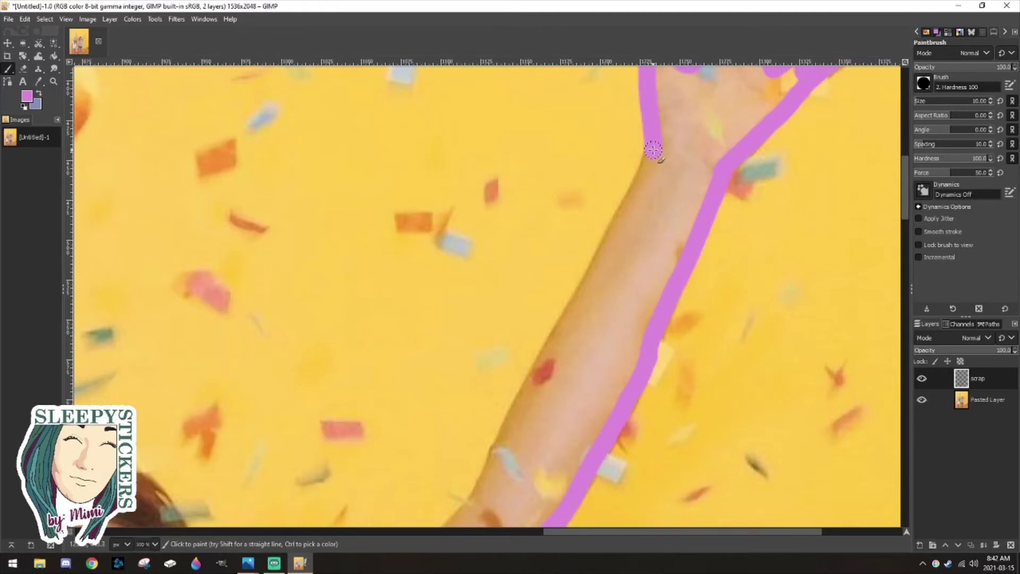
pyautogui.moveTo(653, 155); pyautogui.dragTo(465, 511)
pyautogui.scroll(-5, 473, 335)
pyautogui.moveTo(364, 457)
pyautogui.mouseDown()
pyautogui.moveTo(352, 460)
pyautogui.moveTo(470, 269)
pyautogui.mouseUp()
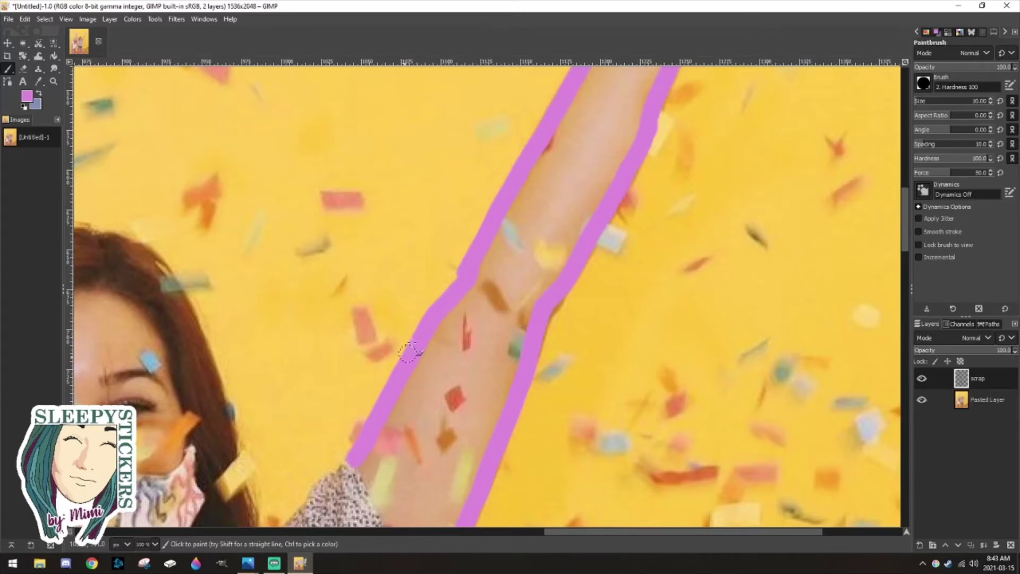
pyautogui.scroll(-5, 439, 374)
pyautogui.moveTo(245, 353); pyautogui.dragTo(348, 232)
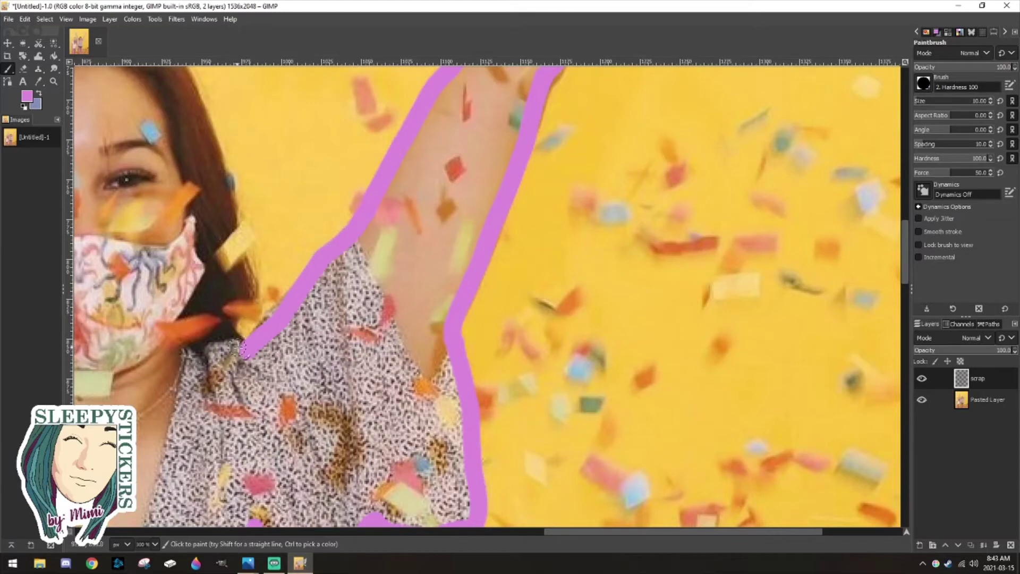
# Outline the dark-haired woman's hair from the right shoulder over the top of the head down to the opposite shoulder.
pyautogui.moveTo(246, 355)
pyautogui.mouseDown()
pyautogui.moveTo(217, 316)
pyautogui.moveTo(225, 325)
pyautogui.moveTo(248, 294)
pyautogui.moveTo(248, 262)
pyautogui.moveTo(197, 114)
pyautogui.mouseUp()
pyautogui.scroll(2, 225, 229)
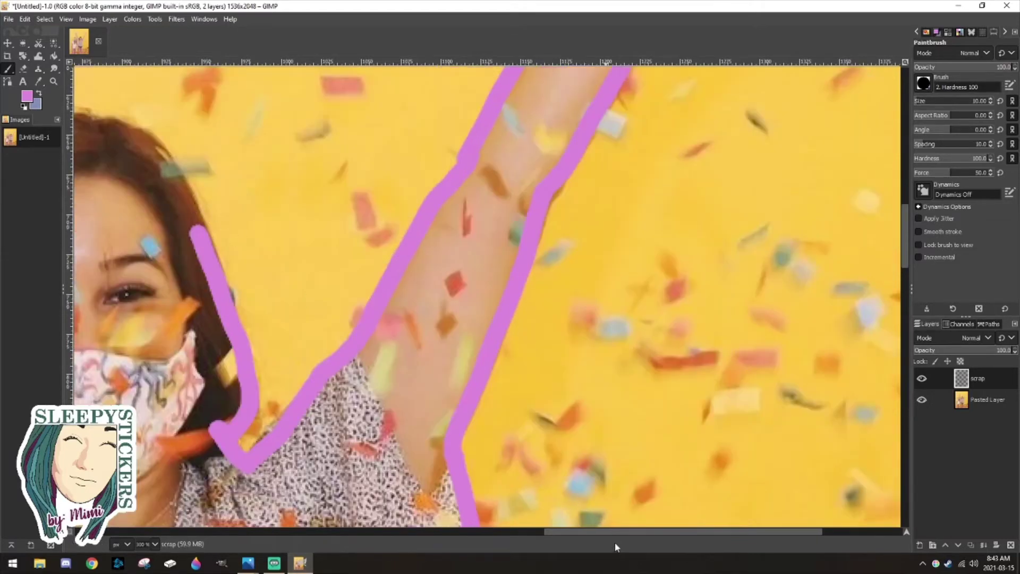
pyautogui.moveTo(614, 531); pyautogui.dragTo(471, 532)
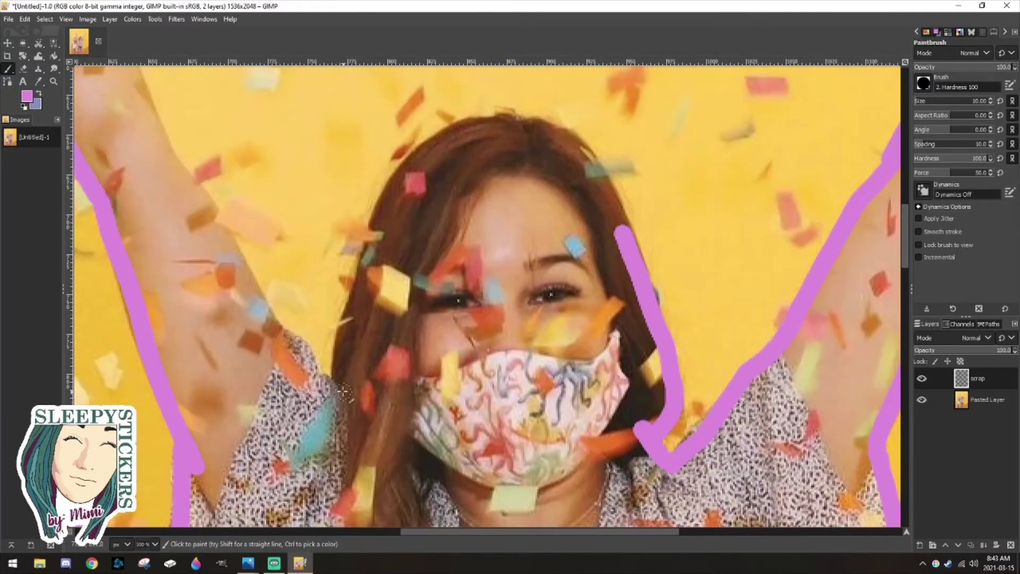
pyautogui.moveTo(337, 391)
pyautogui.mouseDown()
pyautogui.moveTo(341, 336)
pyautogui.moveTo(378, 215)
pyautogui.moveTo(422, 157)
pyautogui.moveTo(478, 118)
pyautogui.moveTo(542, 123)
pyautogui.moveTo(586, 147)
pyautogui.moveTo(630, 218)
pyautogui.moveTo(639, 263)
pyautogui.mouseUp()
pyautogui.scroll(3, 303, 254)
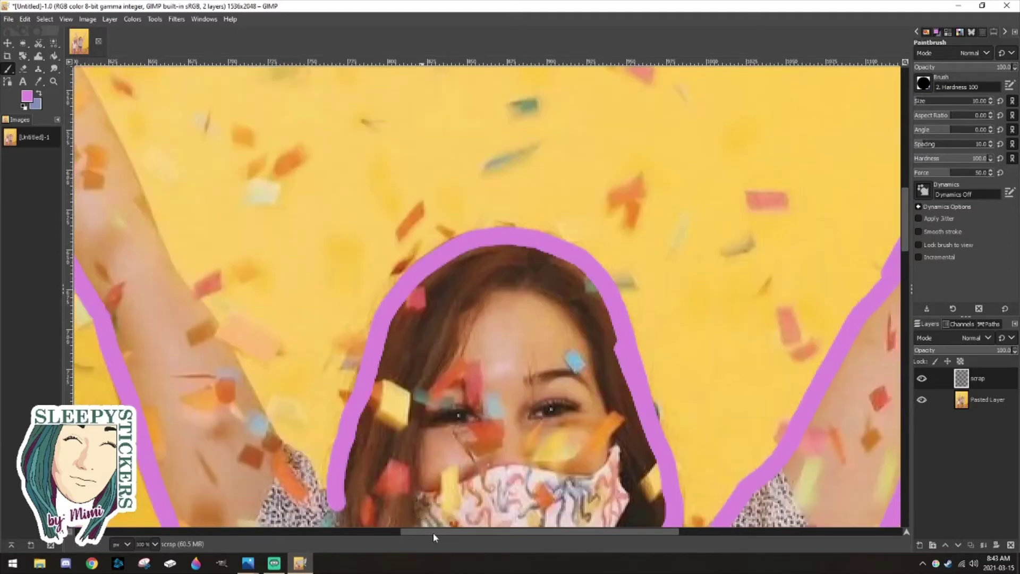
# Trace the inner edge of the left raised arm between shoulder and wrist and join it to the hand's outline at the thumb.
pyautogui.hscroll(-4, 366, 448)
pyautogui.moveTo(273, 221)
pyautogui.mouseDown()
pyautogui.moveTo(409, 456)
pyautogui.moveTo(428, 461)
pyautogui.moveTo(451, 496)
pyautogui.moveTo(404, 530)
pyautogui.moveTo(379, 530)
pyautogui.mouseUp()
pyautogui.scroll(6, 289, 403)
pyautogui.moveTo(323, 158); pyautogui.dragTo(458, 439)
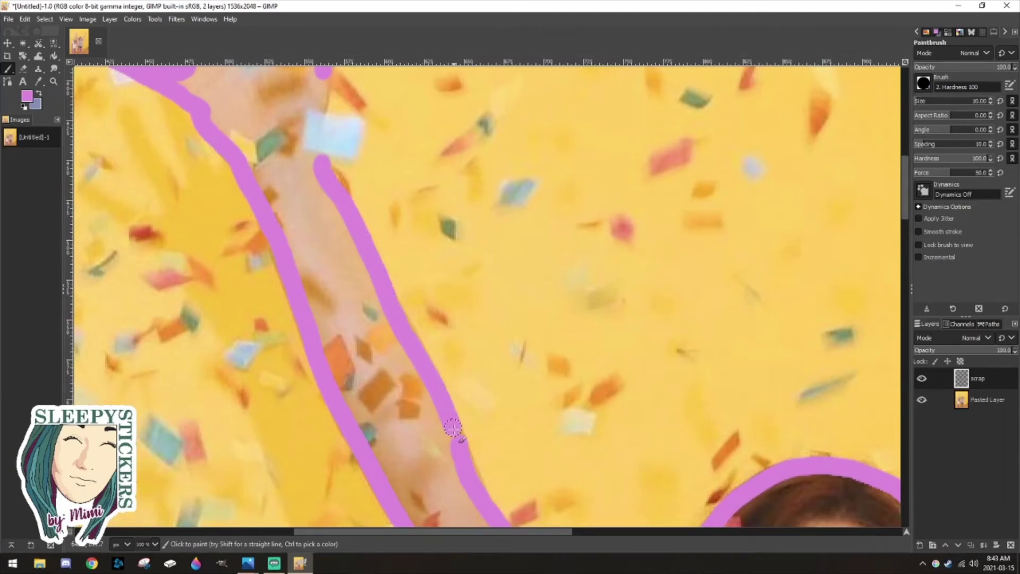
pyautogui.scroll(6, 329, 309)
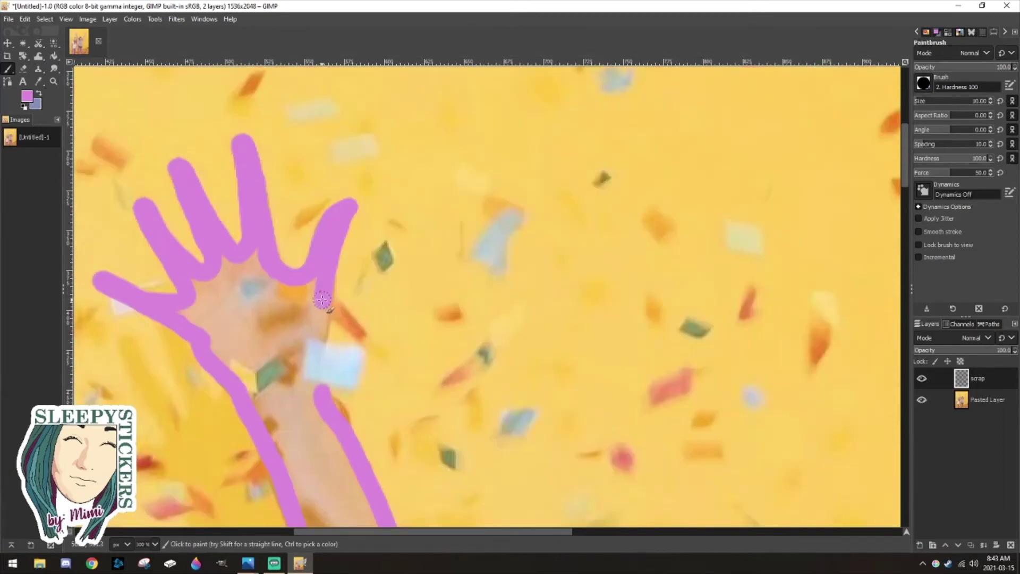
pyautogui.moveTo(320, 306)
pyautogui.mouseDown()
pyautogui.moveTo(319, 392)
pyautogui.moveTo(328, 414)
pyautogui.mouseUp()
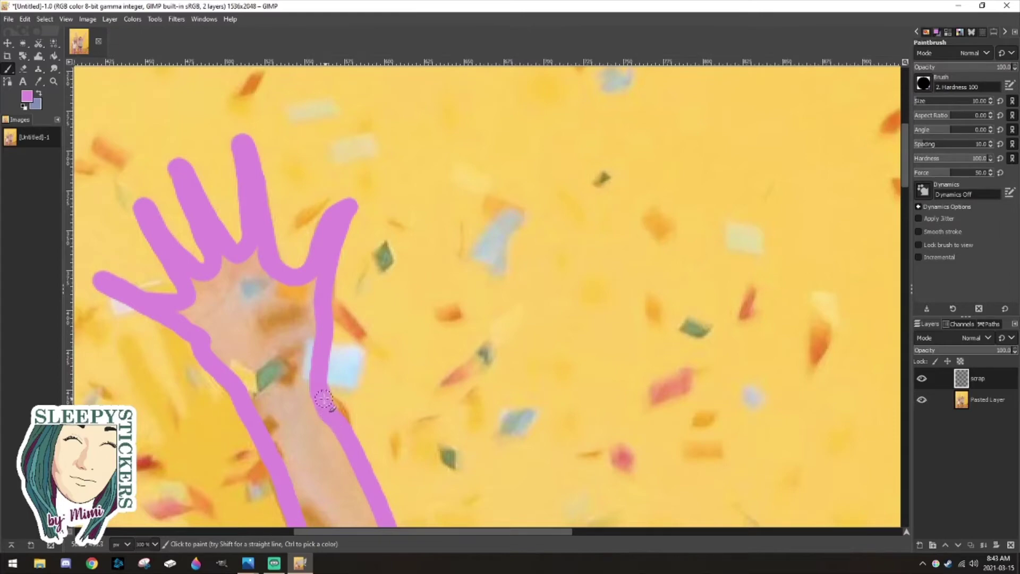
pyautogui.scroll(-6, 373, 355)
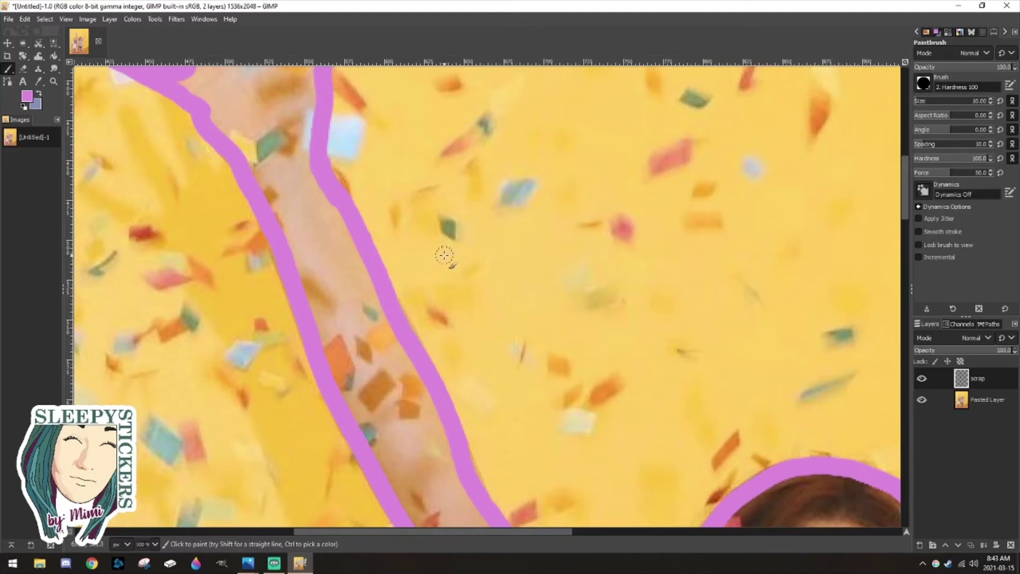
# Bucket-fill the blonde woman's outline with the pink foreground color, including the thin seams along its inner edge.
pyautogui.scroll(-6, 606, 346)
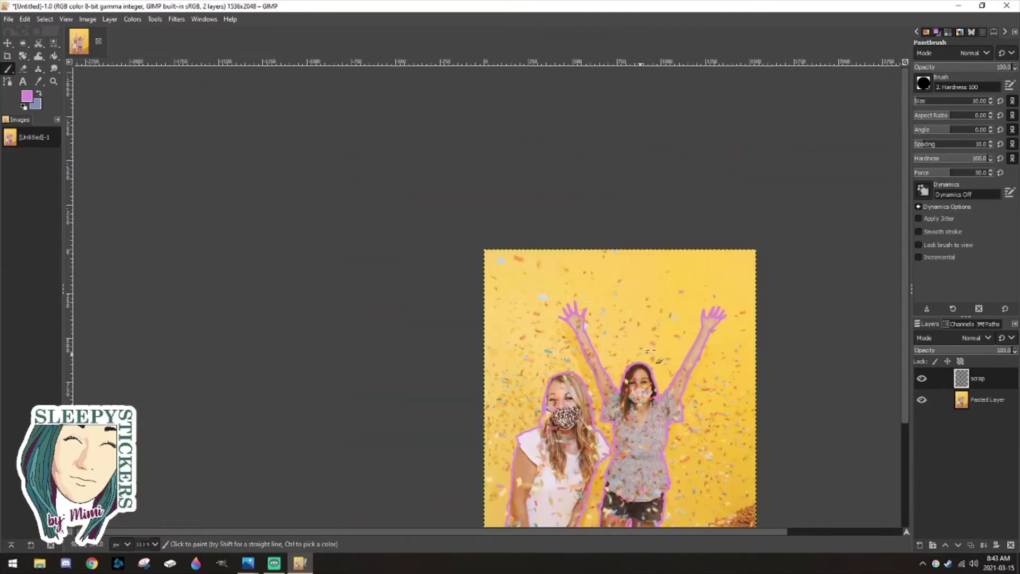
pyautogui.scroll(1, 670, 377)
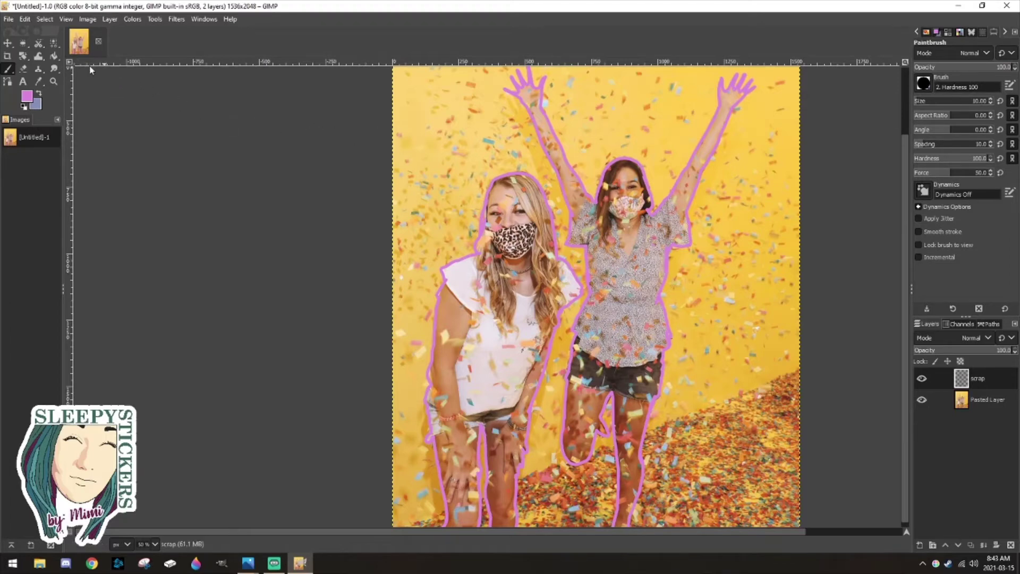
pyautogui.click(53, 56)
pyautogui.click(510, 305)
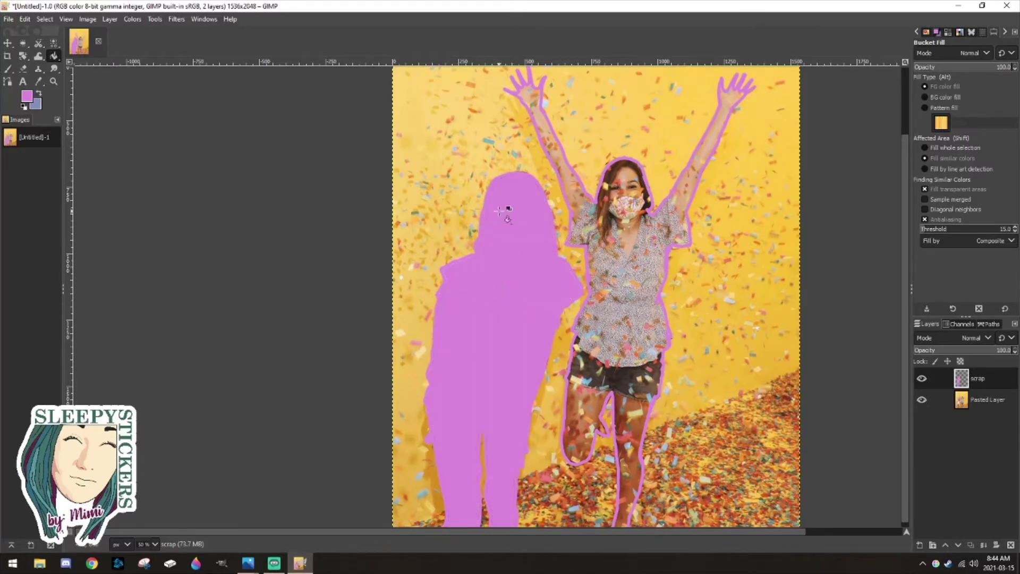
pyautogui.keyDown('ctrl'); pyautogui.scroll(6, 498, 223); pyautogui.keyUp('ctrl')
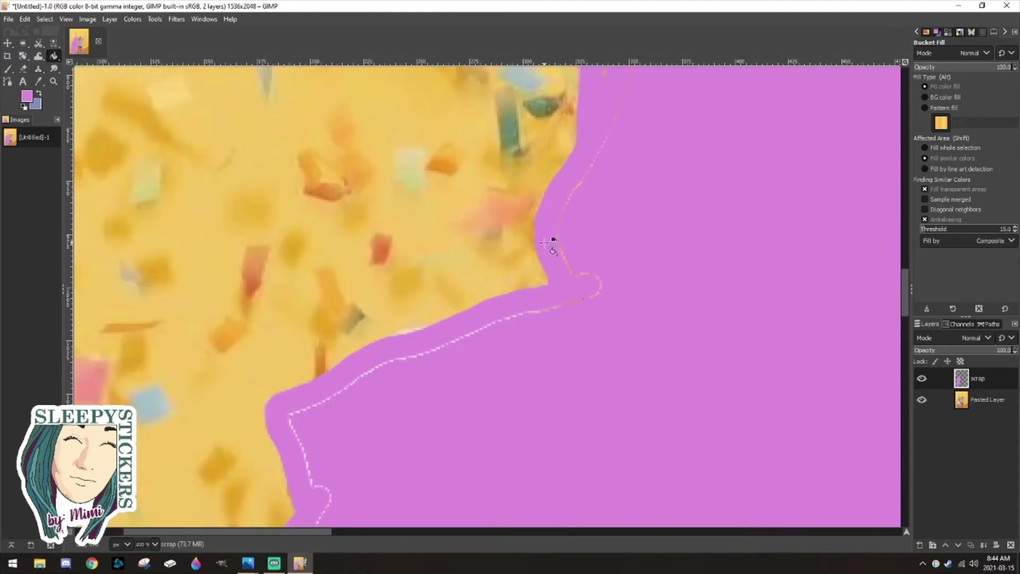
pyautogui.keyDown('ctrl'); pyautogui.scroll(-4, 557, 235); pyautogui.keyUp('ctrl')
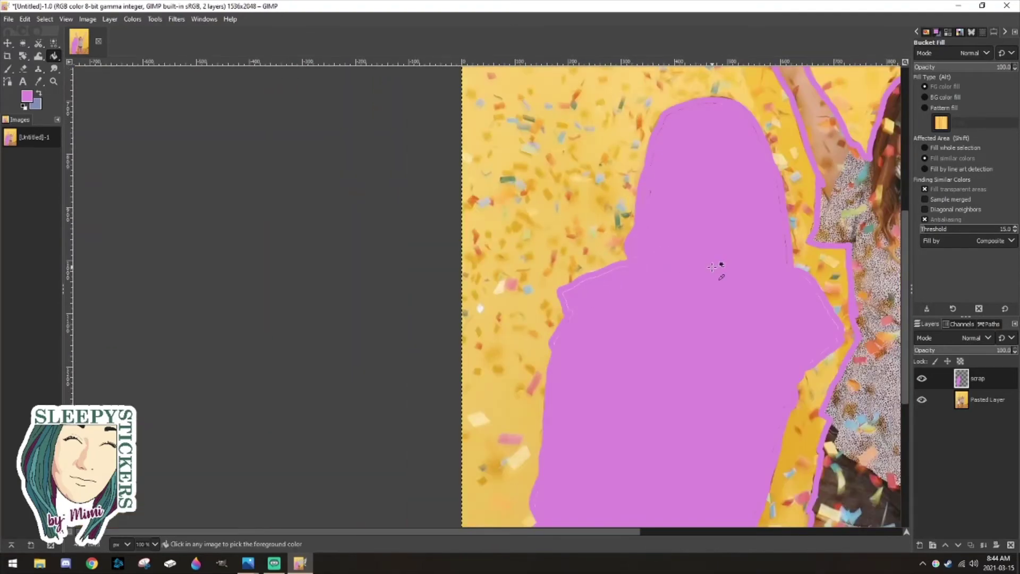
pyautogui.keyDown('ctrl'); pyautogui.scroll(-3, 712, 266); pyautogui.keyUp('ctrl')
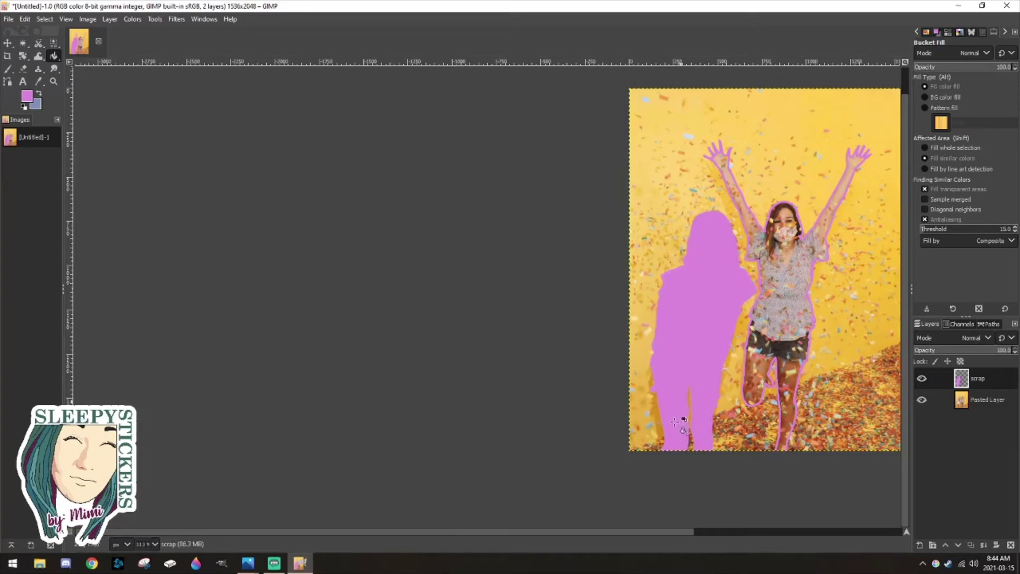
# Bucket-fill the dark-haired woman's outline with the pink foreground color.
pyautogui.hscroll(5, 689, 531)
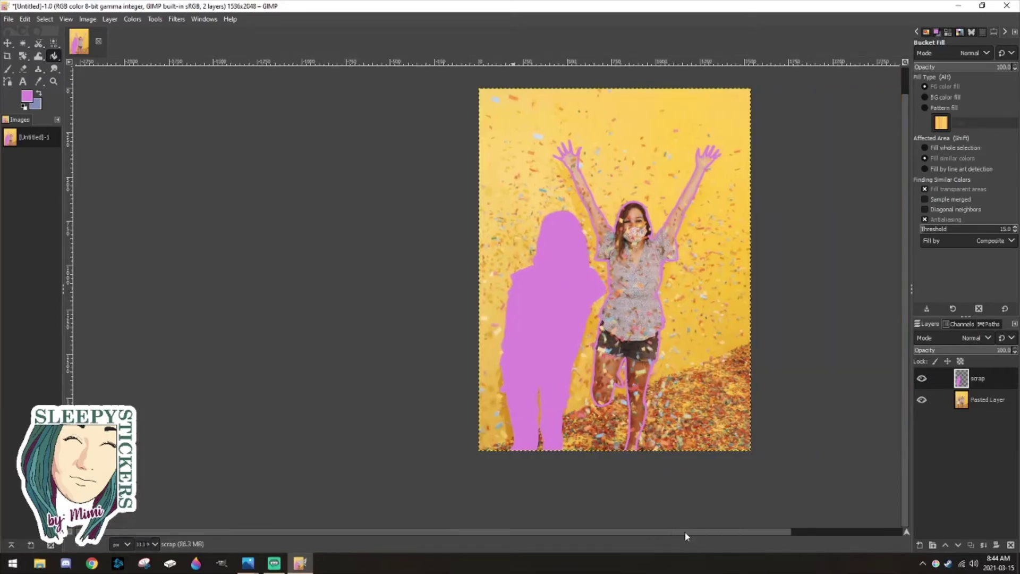
pyautogui.keyDown('ctrl'); pyautogui.scroll(2, 553, 244); pyautogui.keyUp('ctrl')
pyautogui.keyDown('ctrl'); pyautogui.scroll(2, 553, 245); pyautogui.keyUp('ctrl')
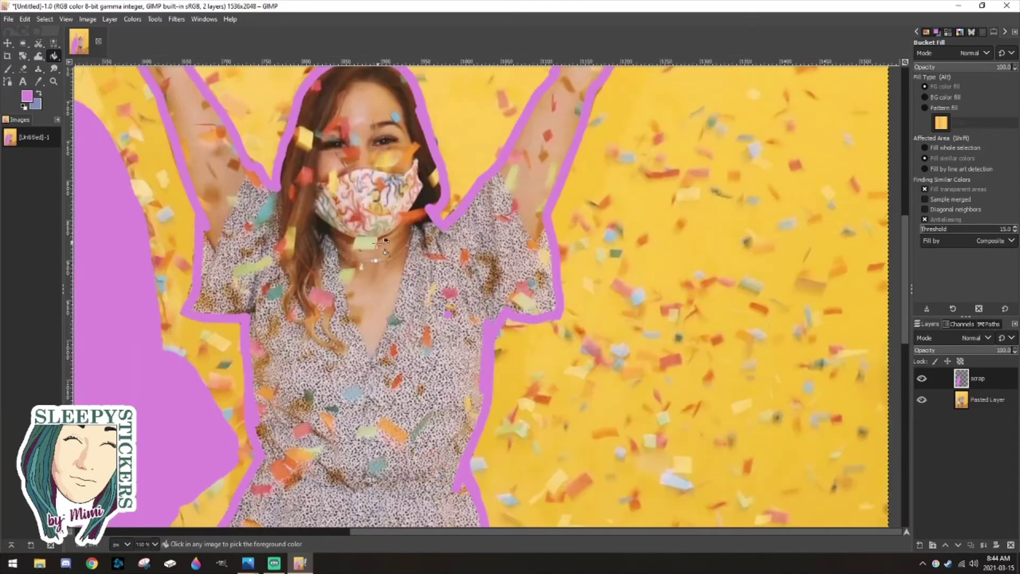
pyautogui.click(395, 277)
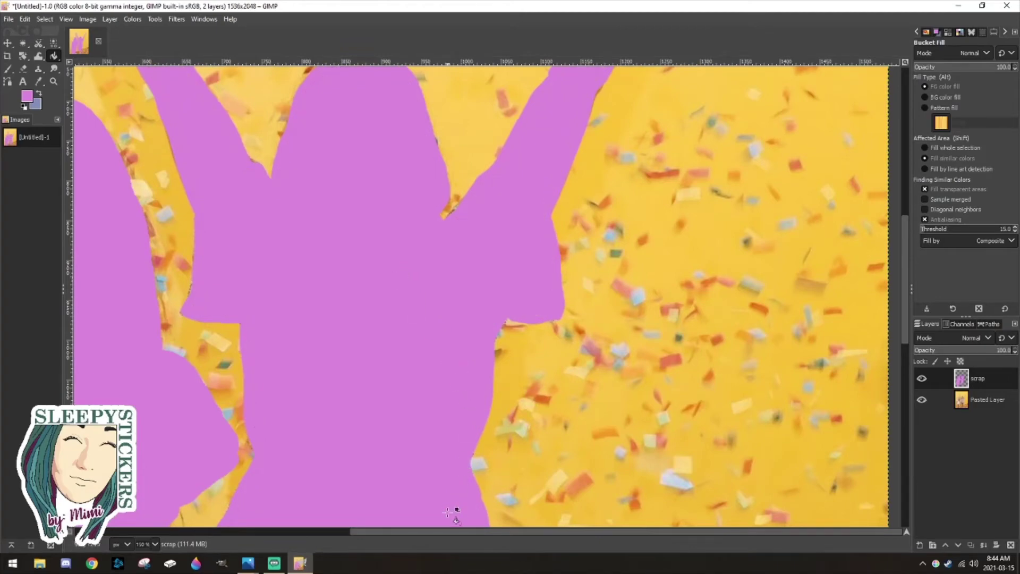
# Check the filled silhouettes for gaps and paint over the small unfilled spot near the blouse's lower right edge with the Paintbrush.
pyautogui.moveTo(444, 532); pyautogui.dragTo(171, 531)
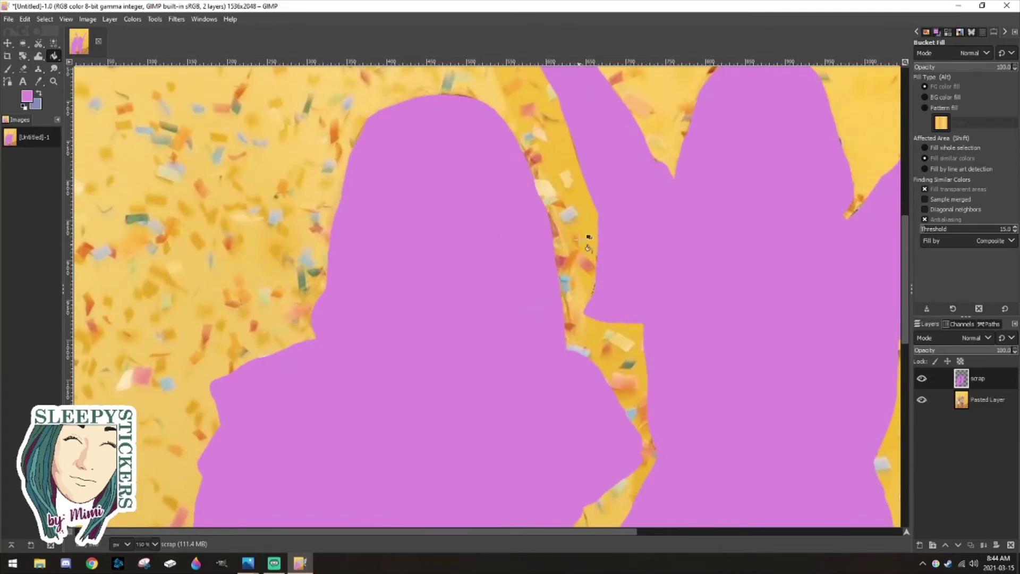
pyautogui.scroll(-5, 449, 199)
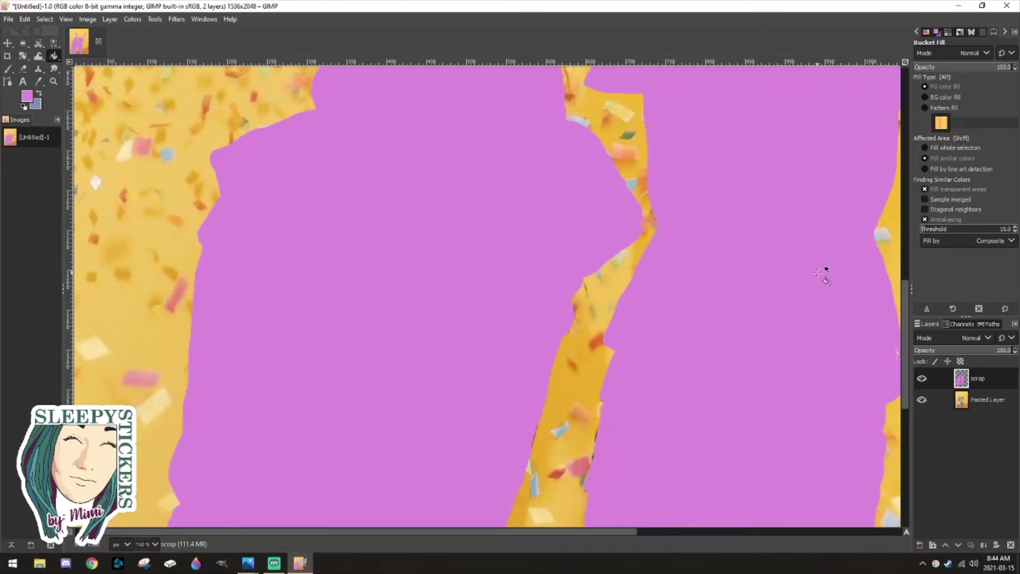
pyautogui.hscroll(5, 747, 392)
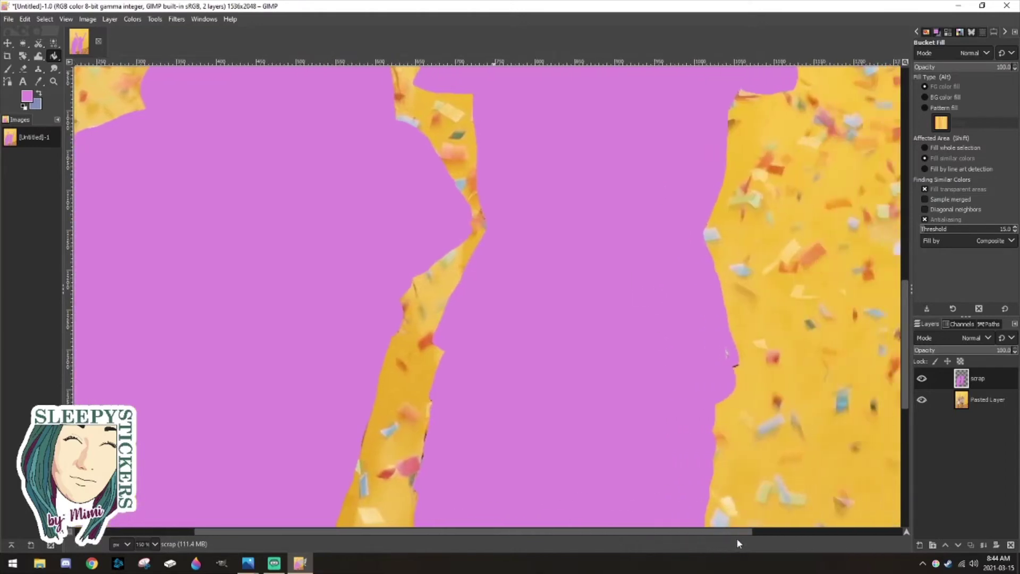
pyautogui.scroll(5, 746, 392)
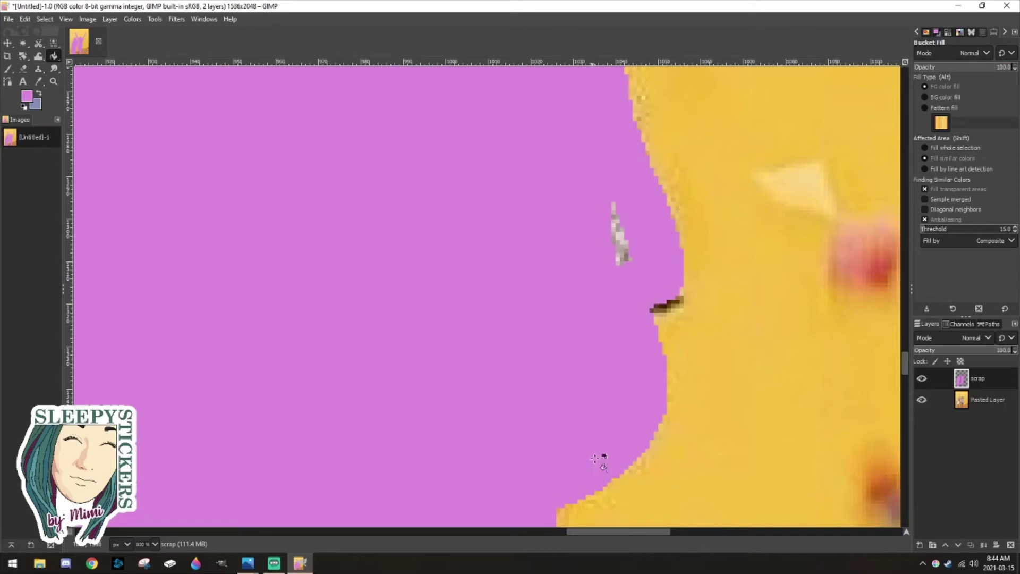
pyautogui.click(8, 69)
pyautogui.moveTo(610, 215); pyautogui.dragTo(630, 261)
pyautogui.scroll(-6, 288, 132)
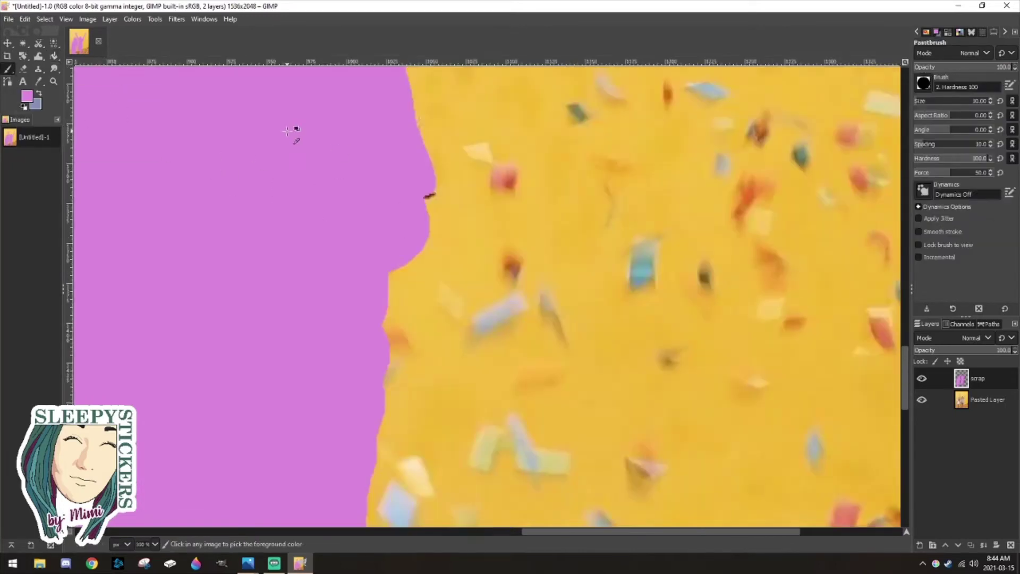
pyautogui.moveTo(524, 530); pyautogui.dragTo(300, 530)
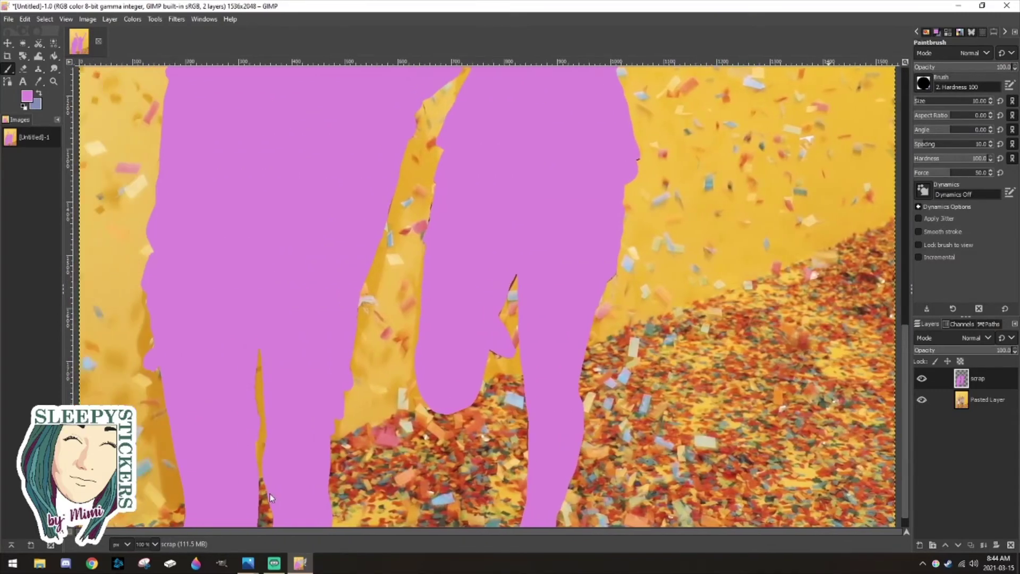
# Compare the filled silhouettes with the whole photo by hiding the scrap layer and showing it again.
pyautogui.scroll(-2, 315, 269)
pyautogui.scroll(1, 281, 246)
pyautogui.scroll(-1, 281, 246)
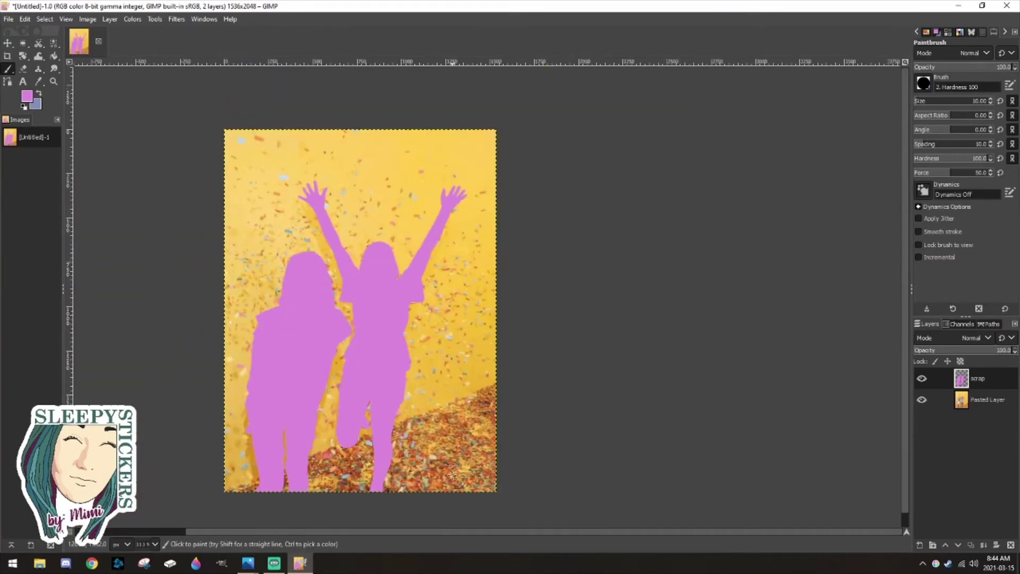
pyautogui.moveTo(456, 532); pyautogui.dragTo(422, 533)
pyautogui.scroll(1, 349, 335)
pyautogui.scroll(-1, 348, 334)
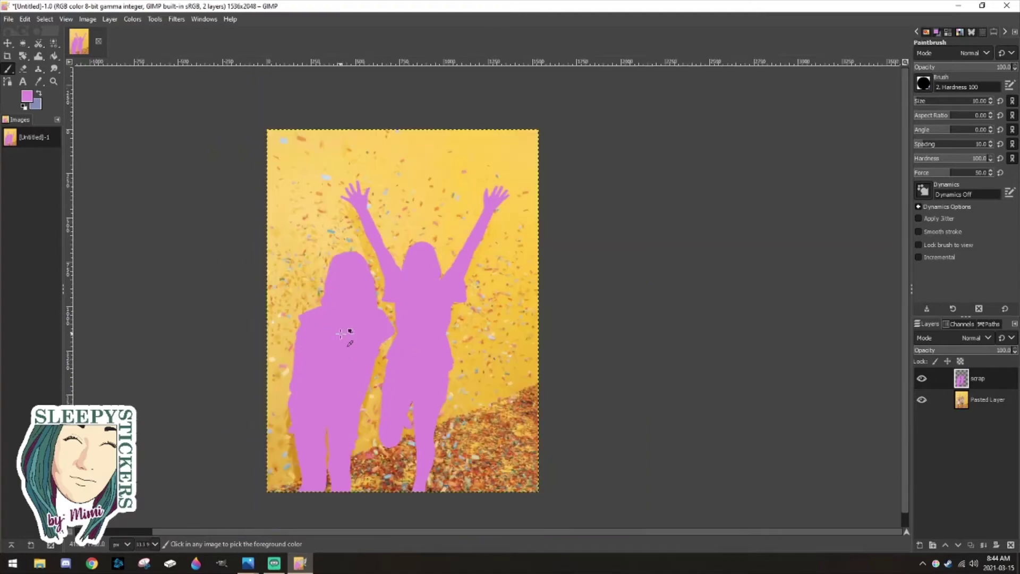
pyautogui.click(921, 379)
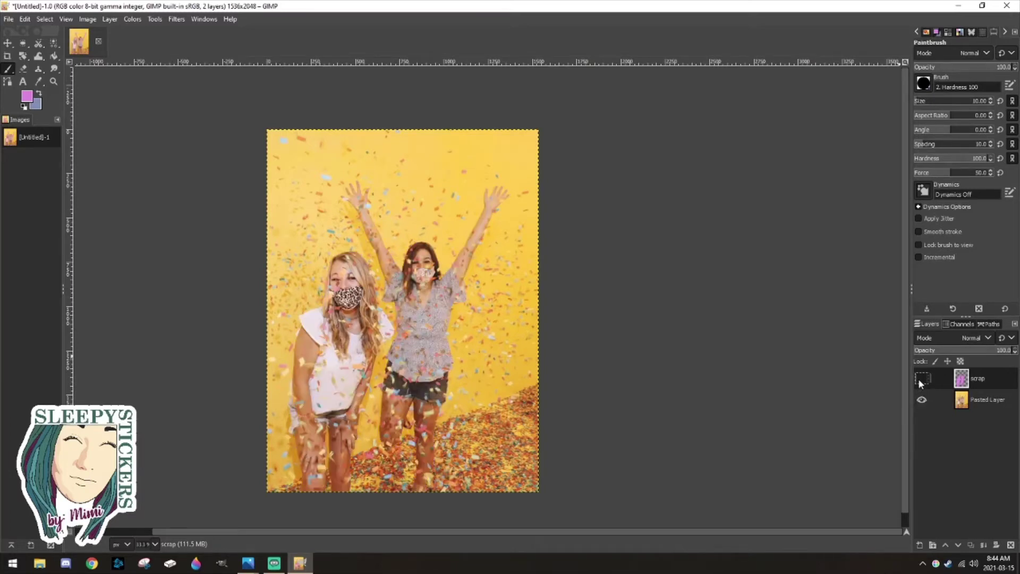
pyautogui.click(920, 379)
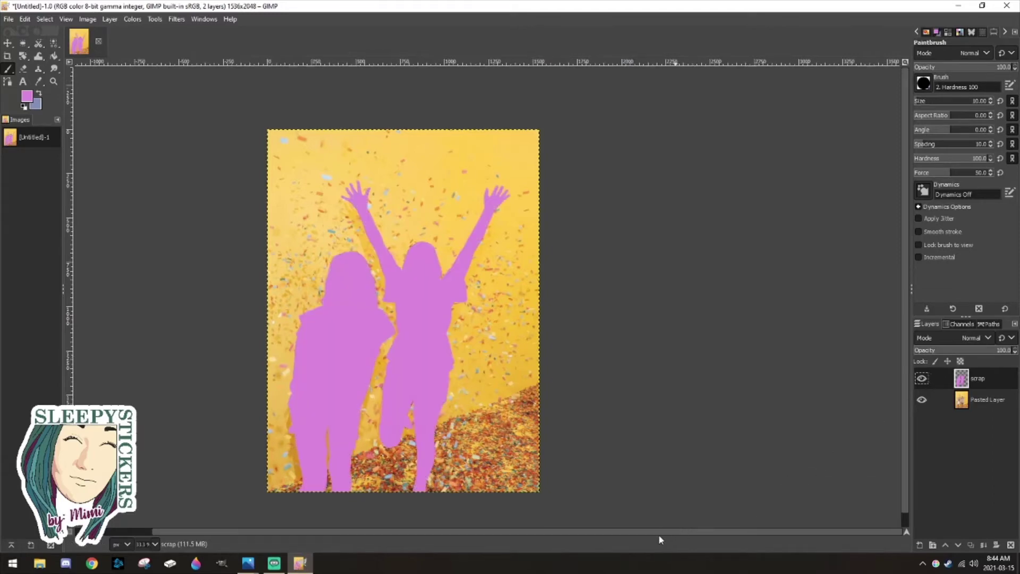
pyautogui.moveTo(659, 533); pyautogui.dragTo(583, 530)
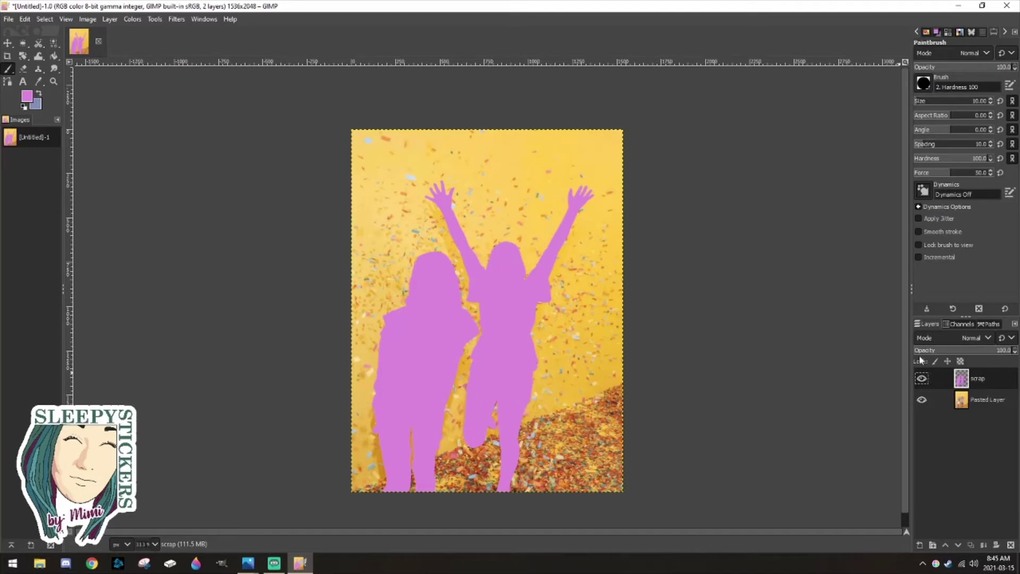
# Create a selection from the scrap layer's alpha and hide the Pasted Layer underneath.
pyautogui.rightClick(975, 381)
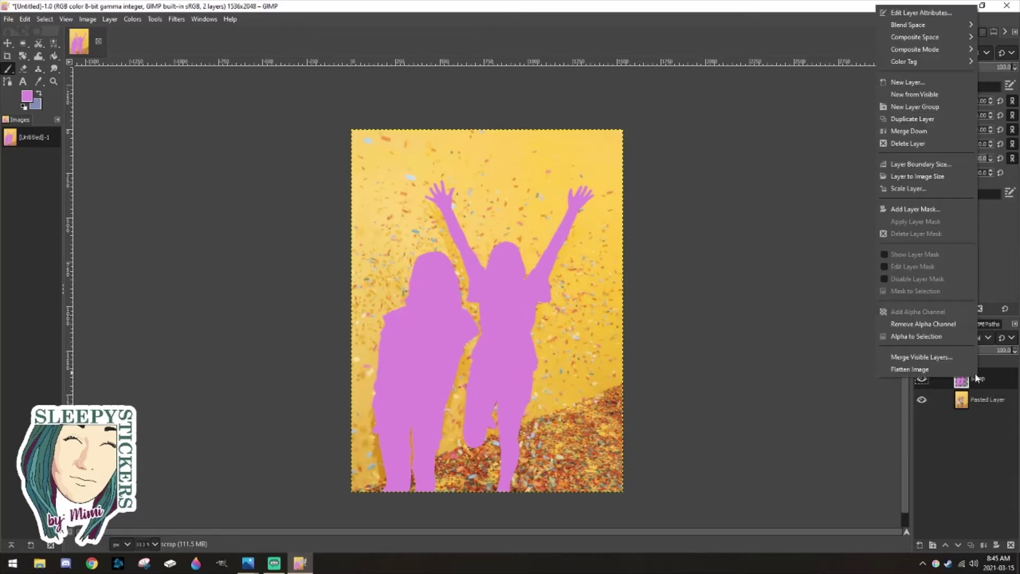
pyautogui.click(929, 338)
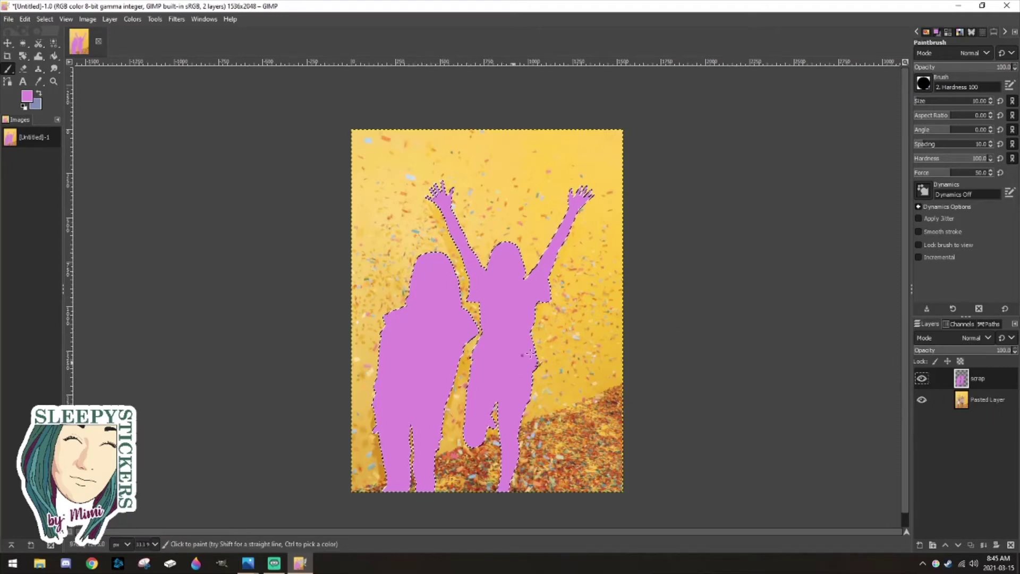
pyautogui.click(923, 402)
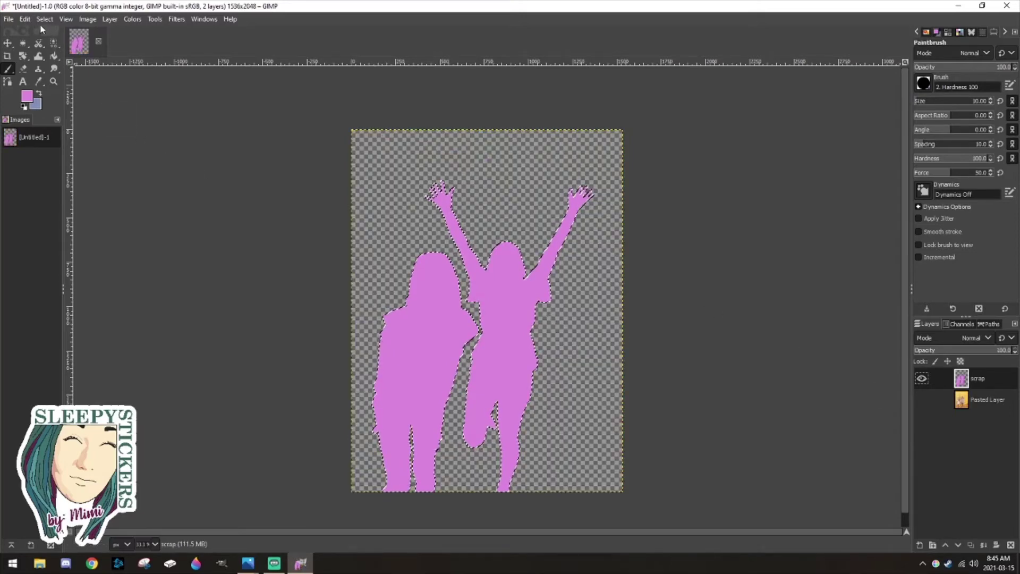
# Try to paste the copied photo into the silhouette selection and line it up with the two figures.
pyautogui.click(25, 19)
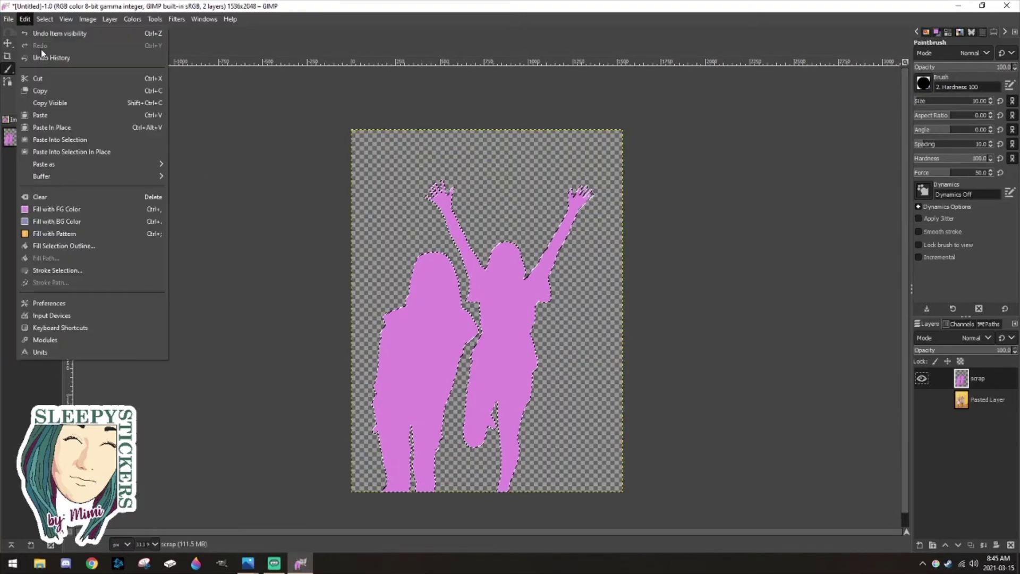
pyautogui.click(60, 140)
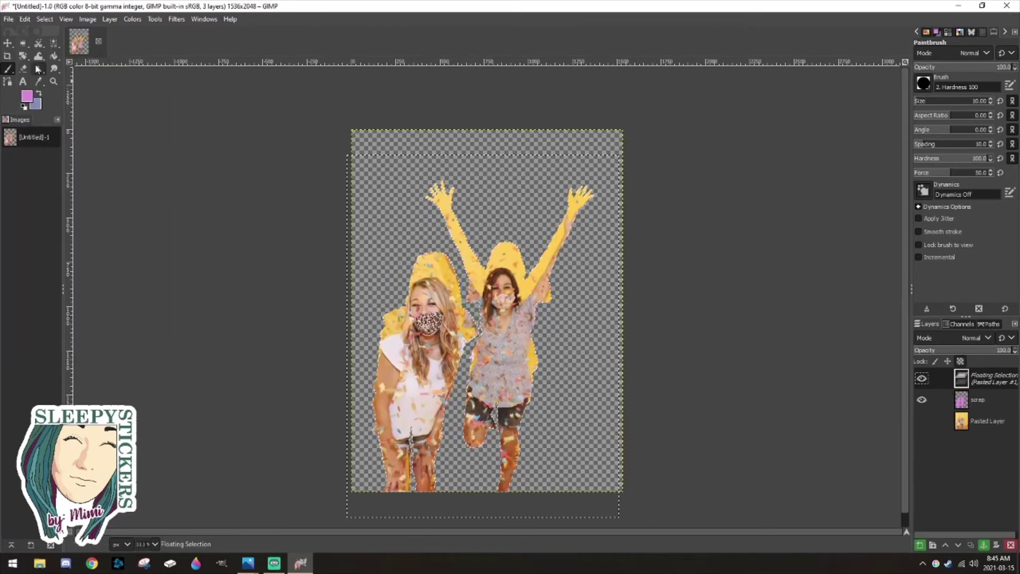
pyautogui.click(7, 44)
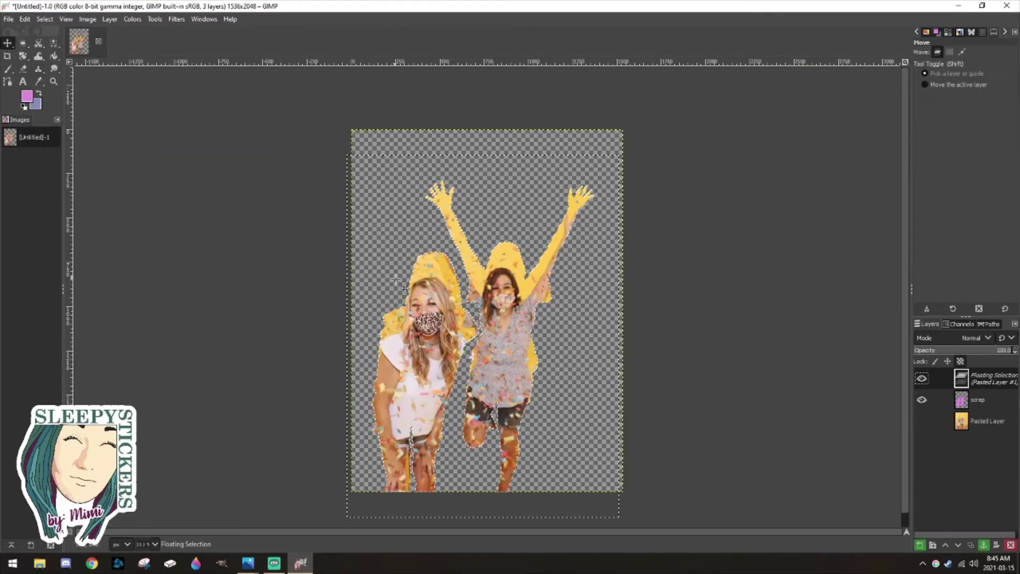
pyautogui.moveTo(431, 341); pyautogui.dragTo(435, 315)
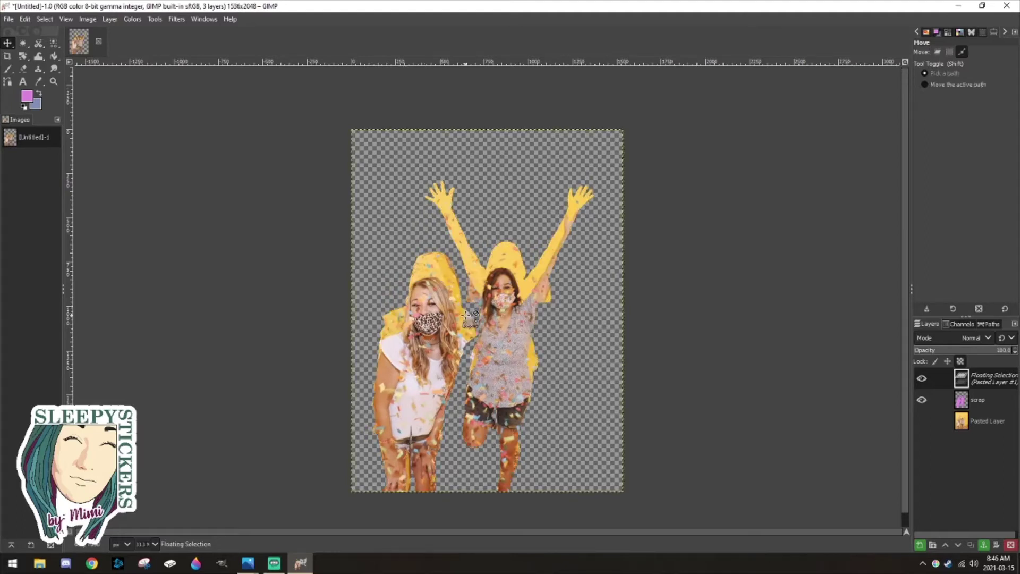
pyautogui.hotkey('ctrl', 'h')
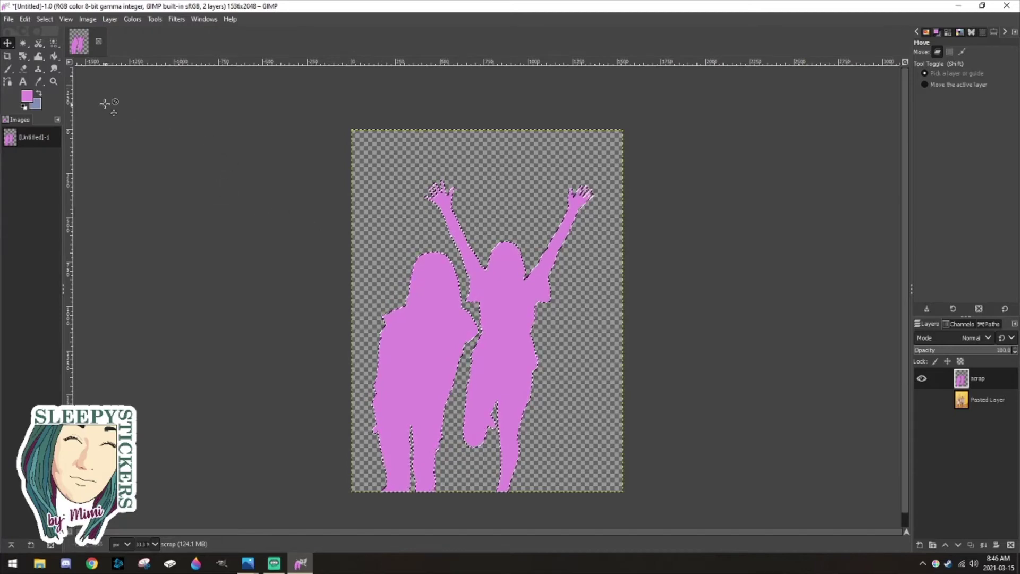
# Try growing the silhouette selection by 25 px, and undo it.
pyautogui.click(42, 19)
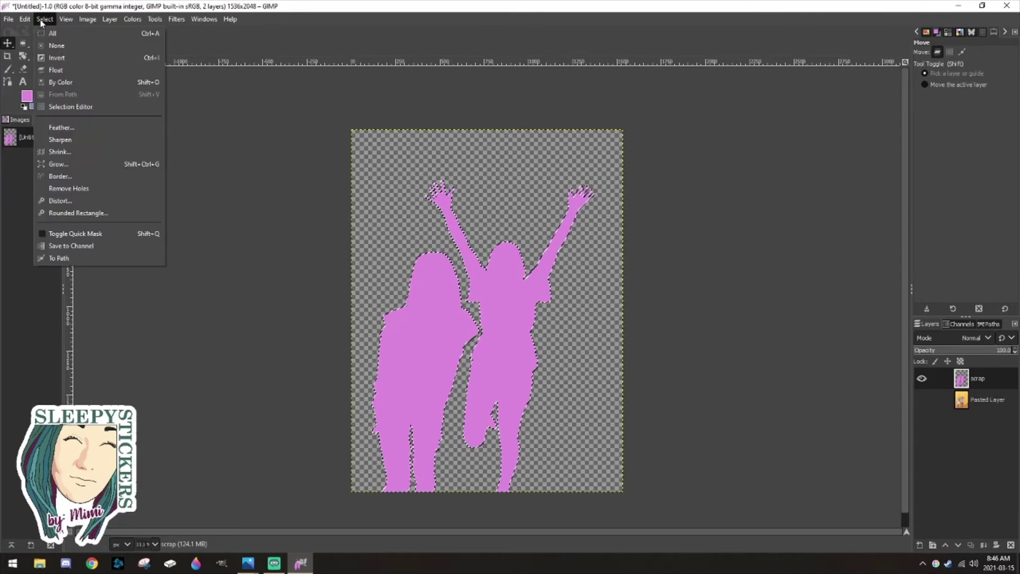
pyautogui.click(71, 164)
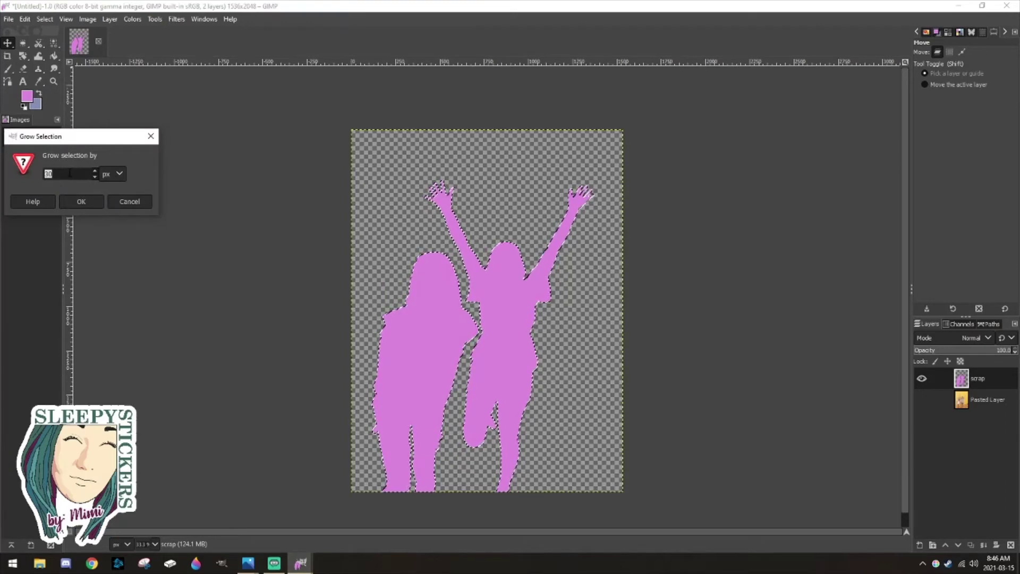
pyautogui.write('25')
pyautogui.click(96, 202)
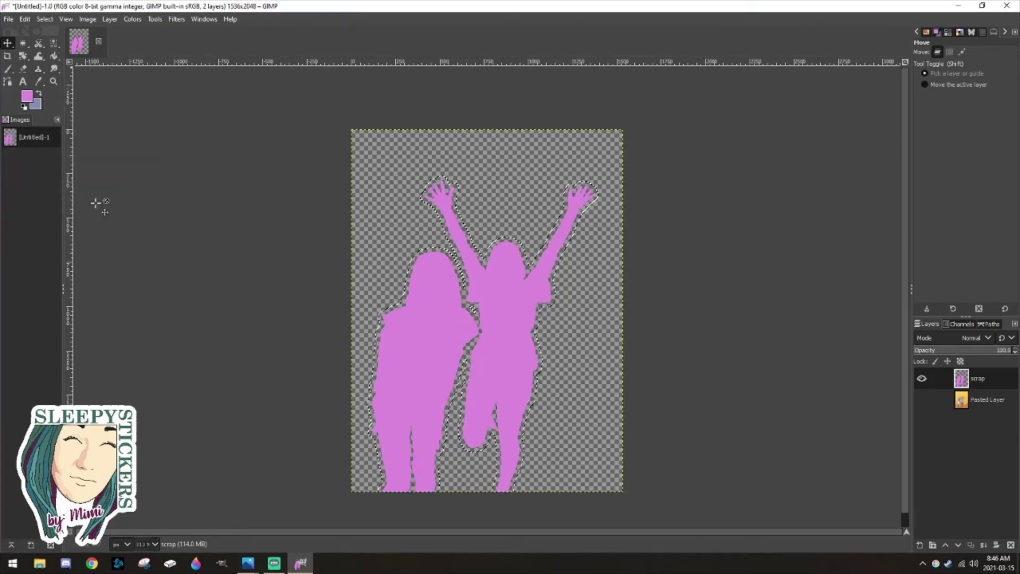
pyautogui.hotkey('ctrl', 'z')
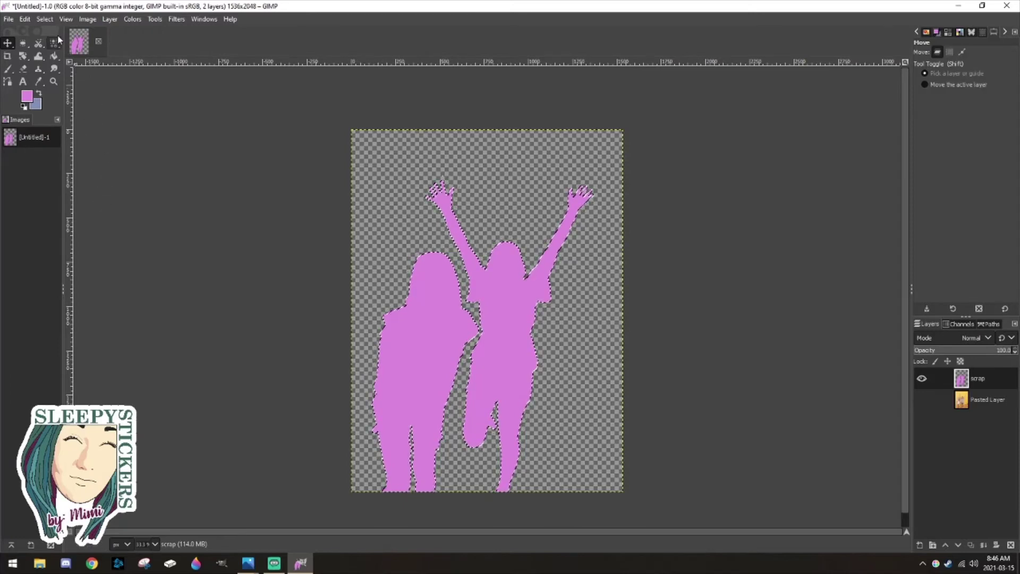
# Grow the silhouette selection by 35 px.
pyautogui.click(45, 20)
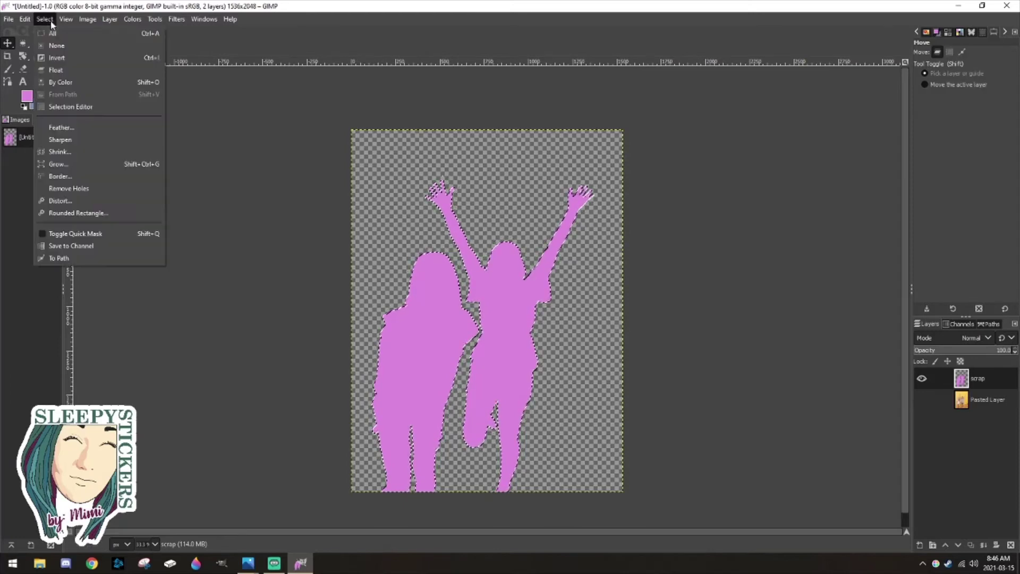
pyautogui.click(78, 164)
pyautogui.write('35')
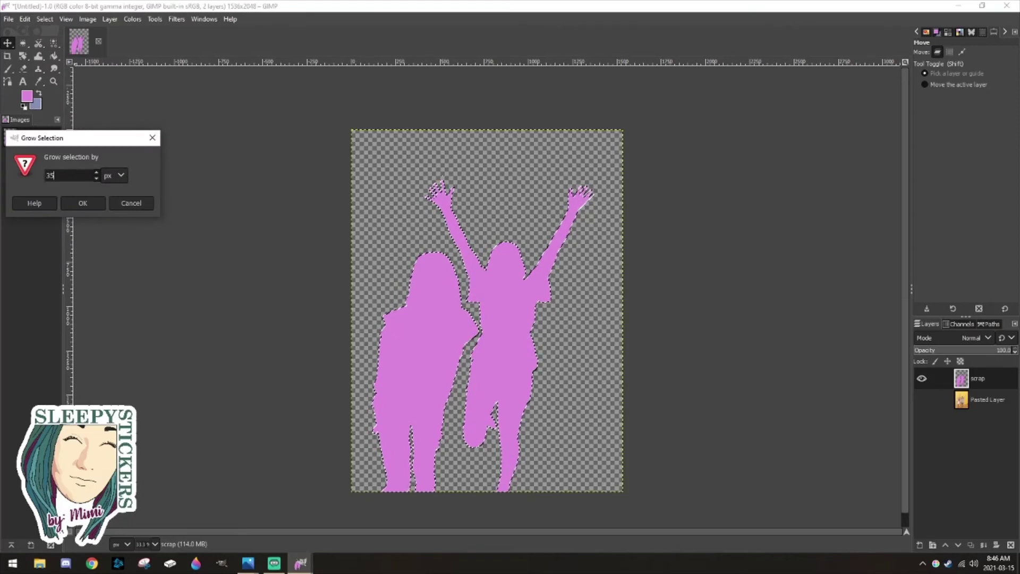
pyautogui.click(80, 204)
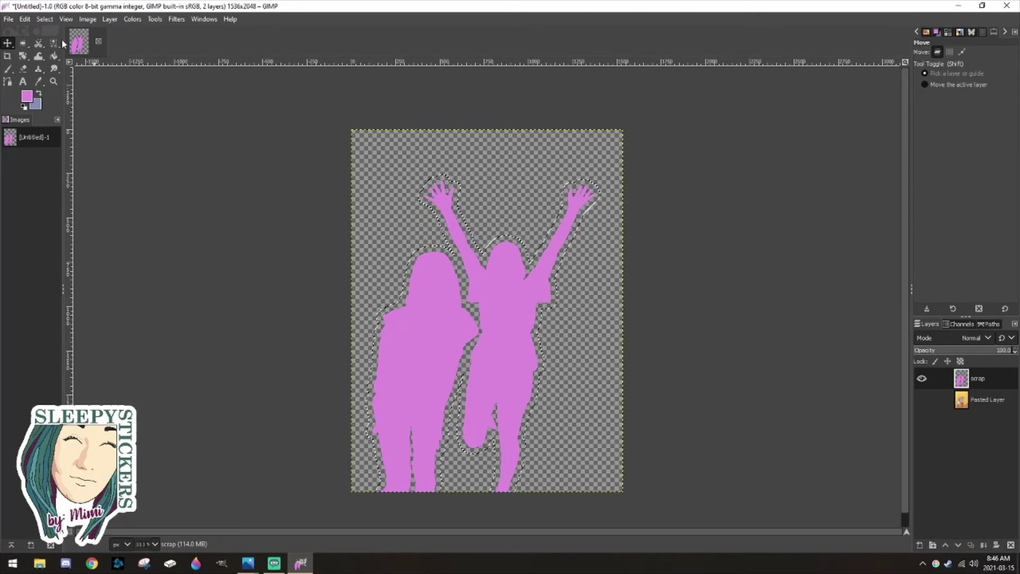
# Paste the copied photo into the grown selection and move it until both women sit centered within the outline.
pyautogui.click(45, 19)
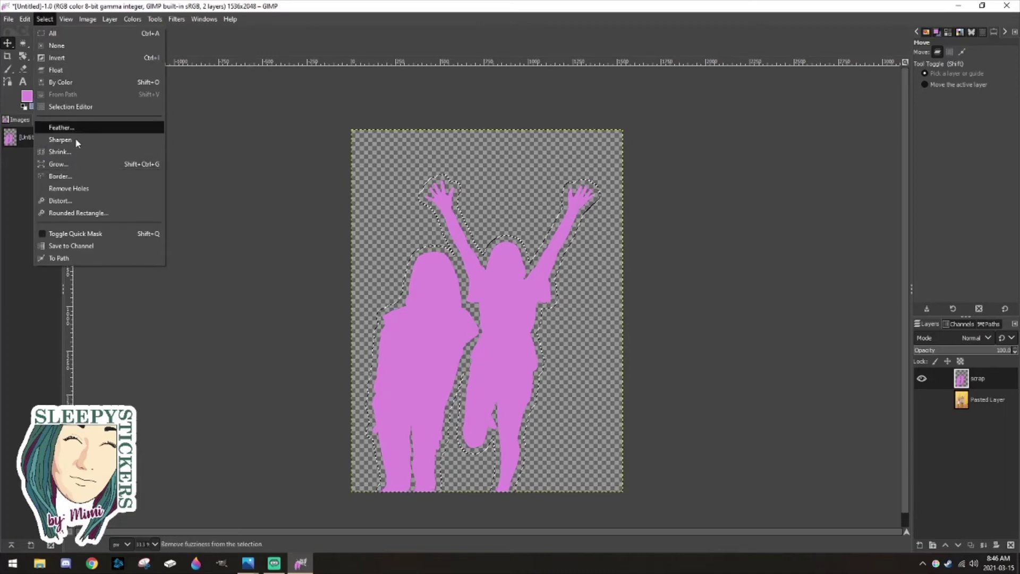
pyautogui.moveTo(25, 19)
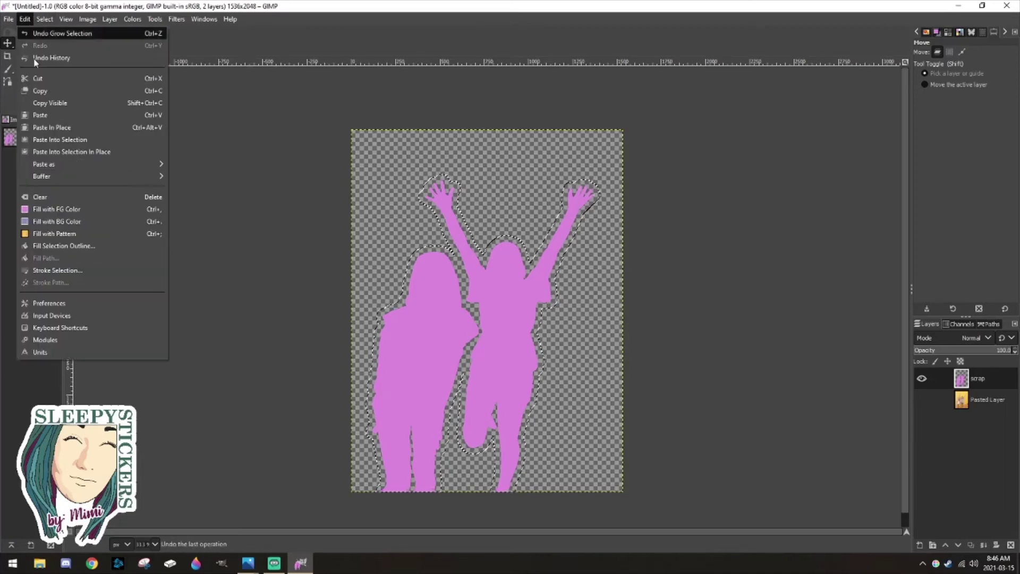
pyautogui.click(64, 140)
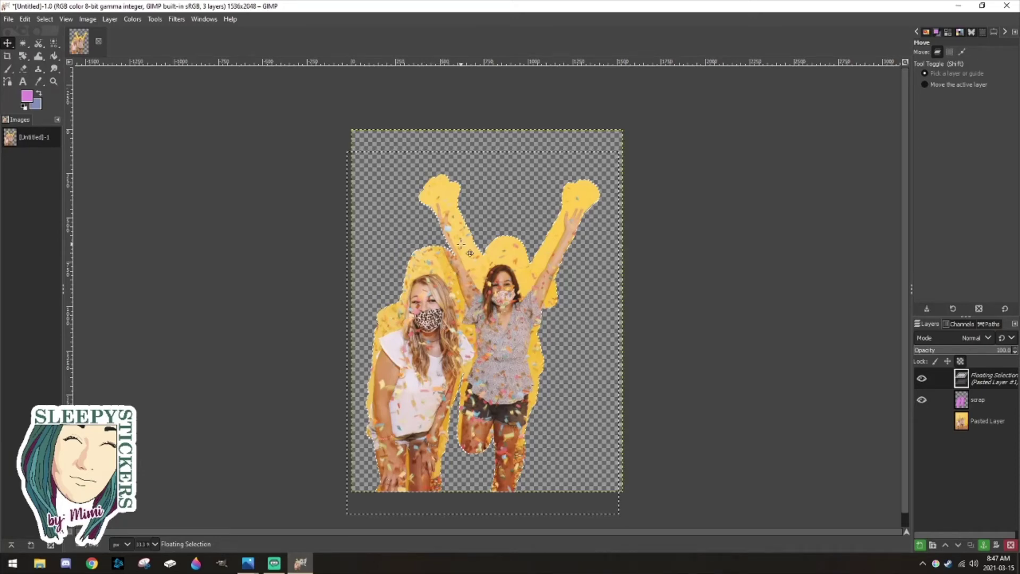
pyautogui.moveTo(430, 309); pyautogui.dragTo(434, 286)
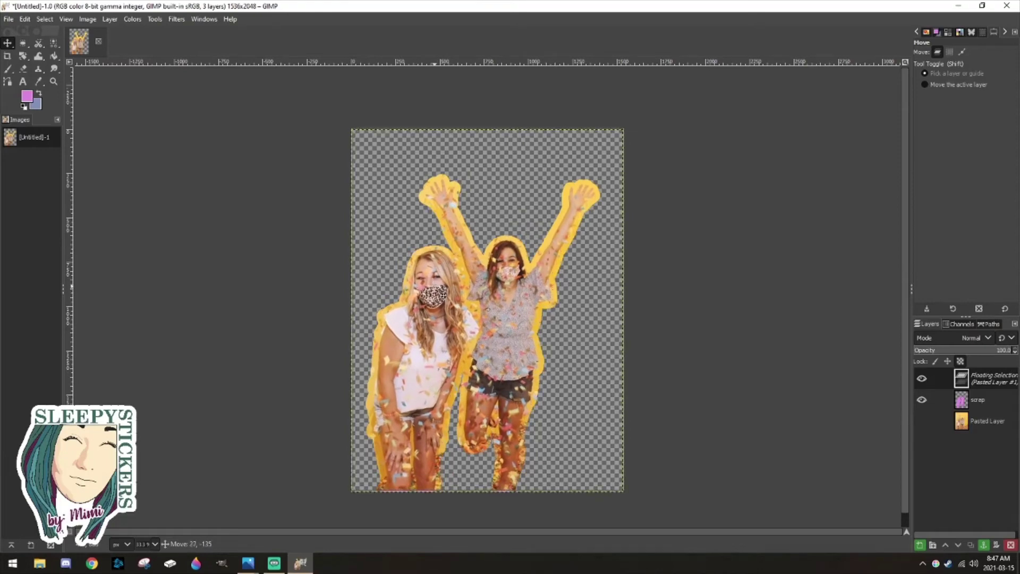
pyautogui.moveTo(488, 309); pyautogui.dragTo(487, 309)
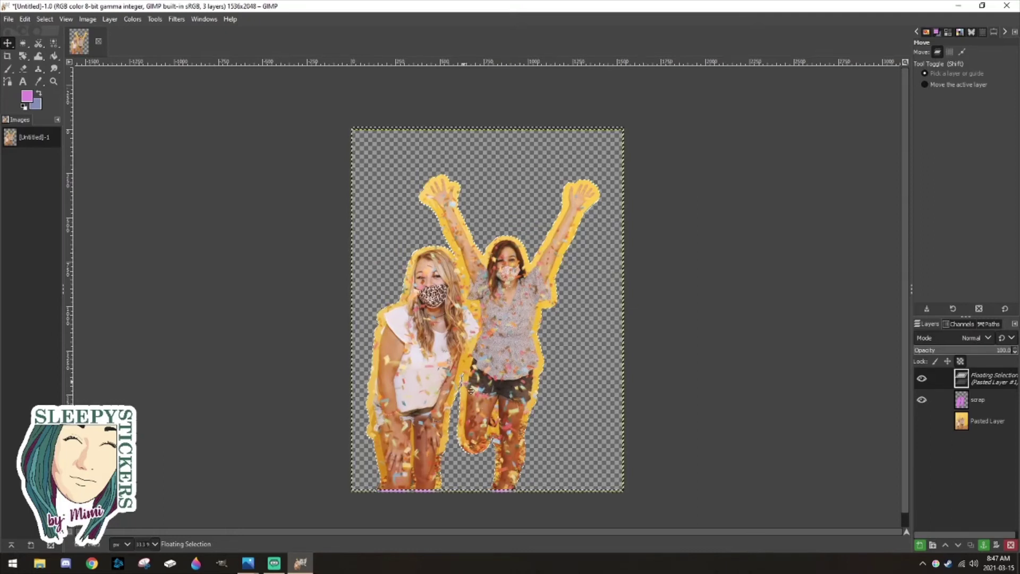
# Nudge the floating photo down about 10 px to cover the pink strip below the legs, and anchor it to the scrap layer.
pyautogui.press('shift')
pyautogui.scroll(2, 410, 478)
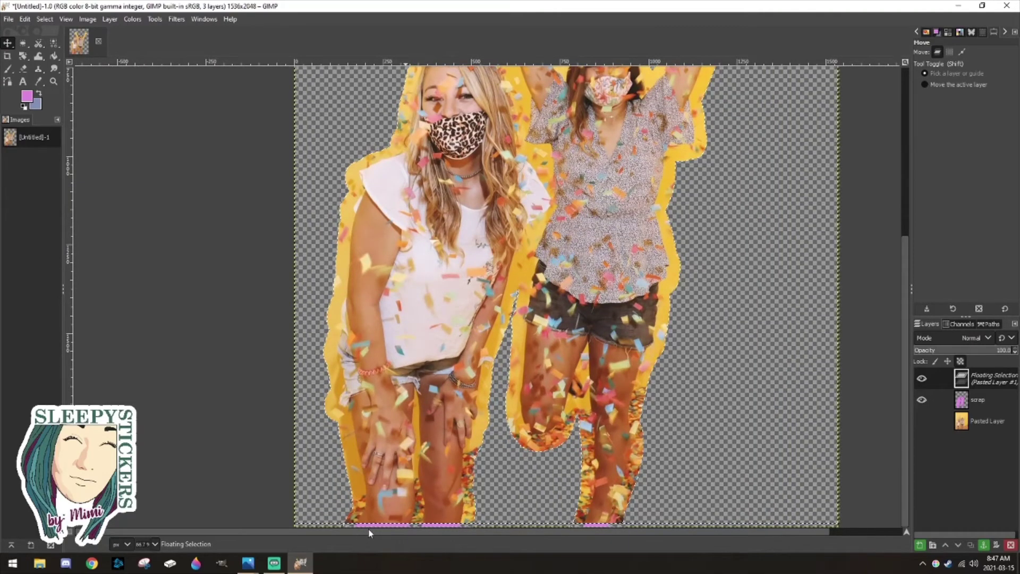
pyautogui.moveTo(425, 412); pyautogui.dragTo(423, 412)
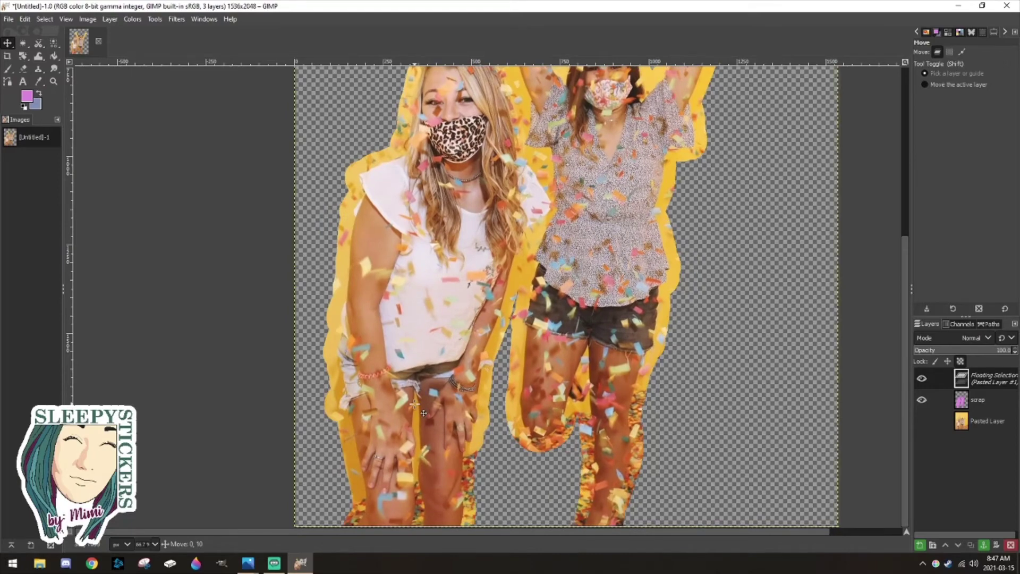
pyautogui.moveTo(424, 413); pyautogui.dragTo(423, 413)
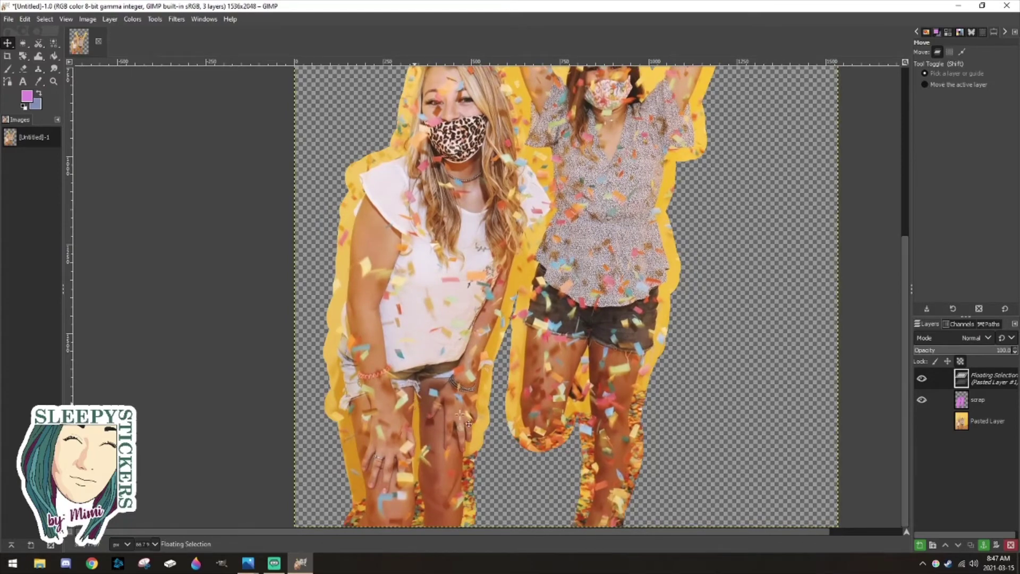
pyautogui.scroll(5, 494, 428)
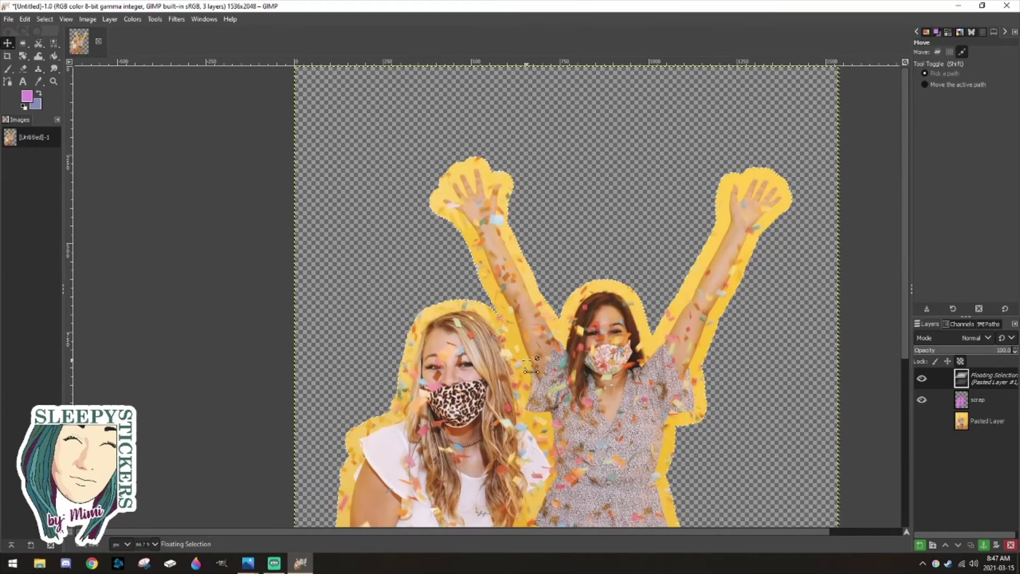
pyautogui.scroll(-2, 494, 428)
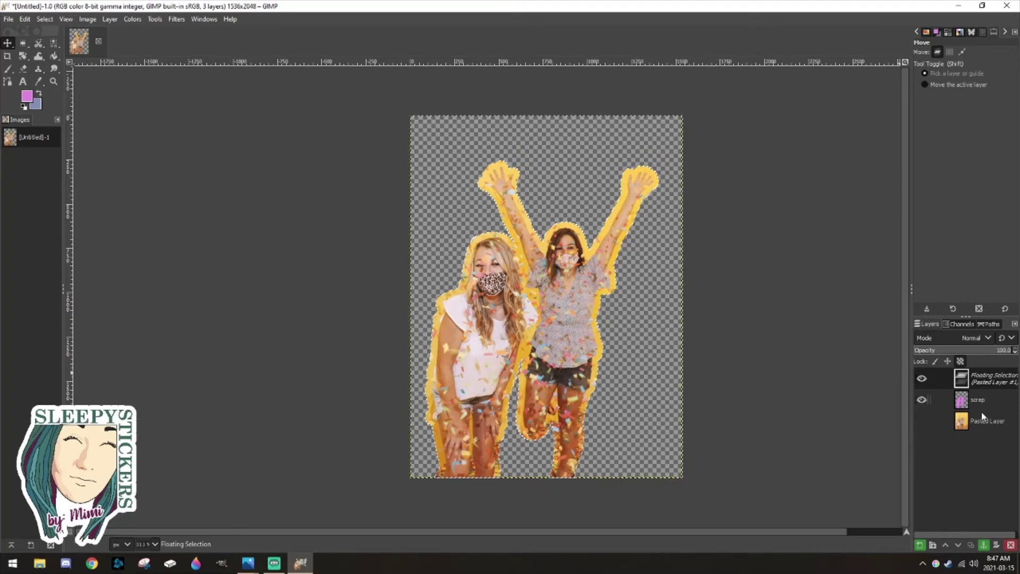
pyautogui.click(983, 545)
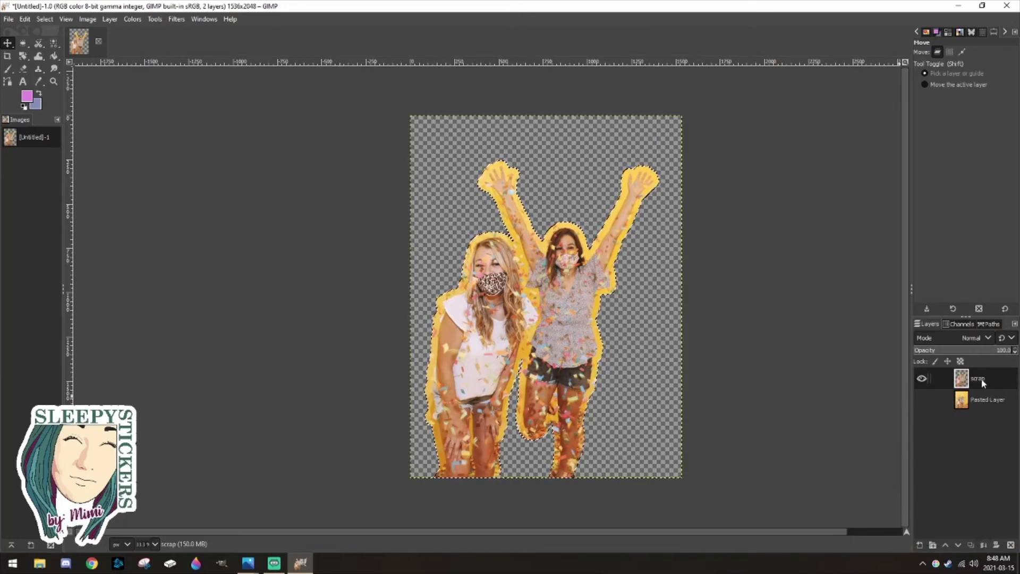
# Clear the selection around the cut-out and move the scrap layer slightly up and to the right on the canvas.
pyautogui.click(922, 378)
pyautogui.click(922, 378)
pyautogui.moveTo(752, 530); pyautogui.dragTo(770, 530)
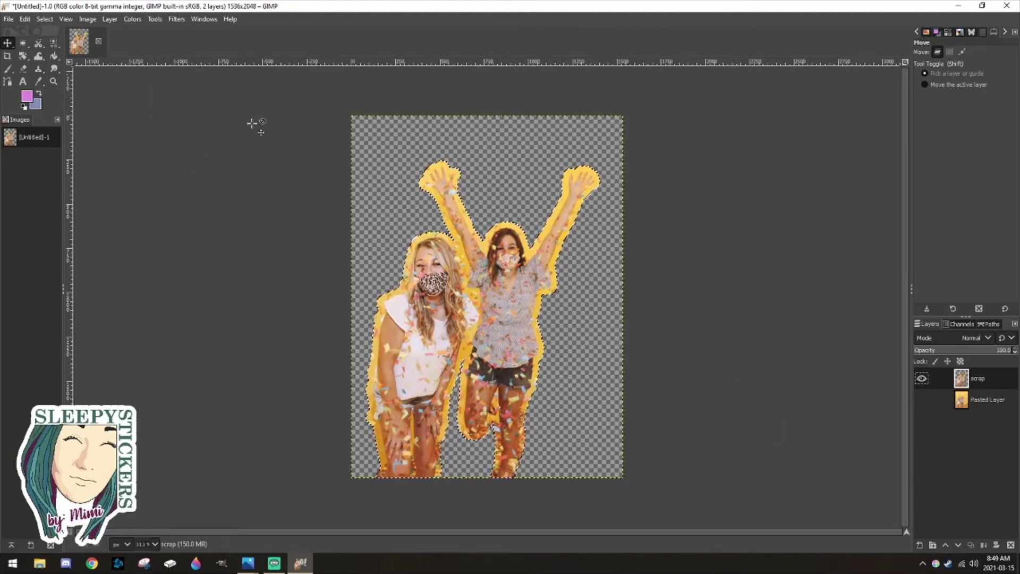
pyautogui.click(44, 19)
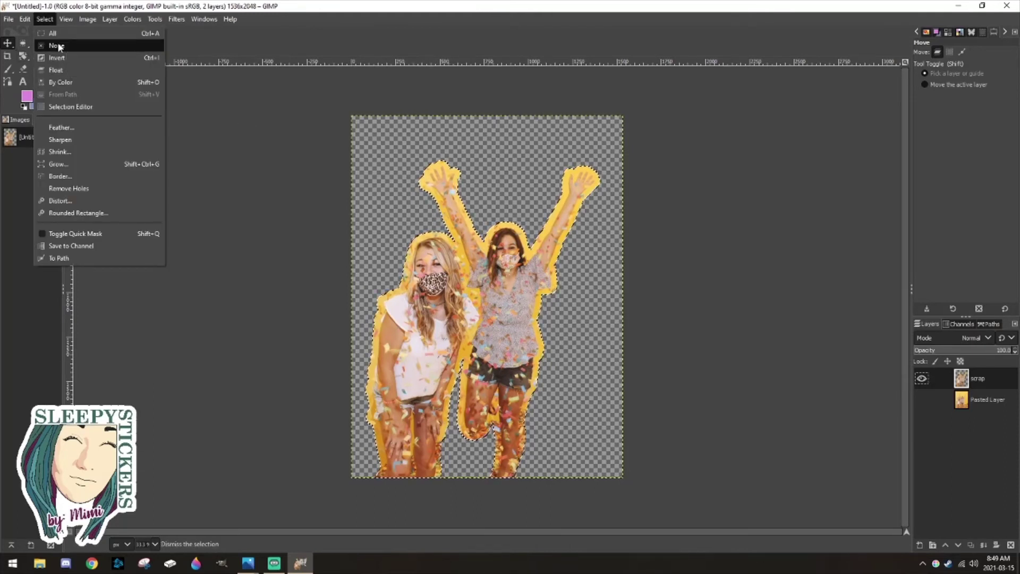
pyautogui.click(57, 46)
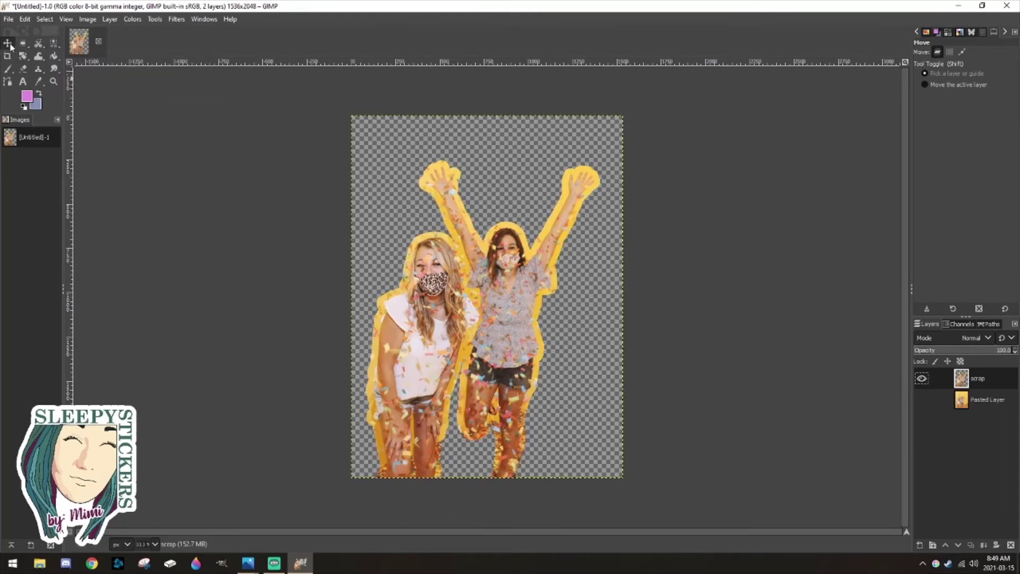
pyautogui.moveTo(455, 348); pyautogui.dragTo(463, 326)
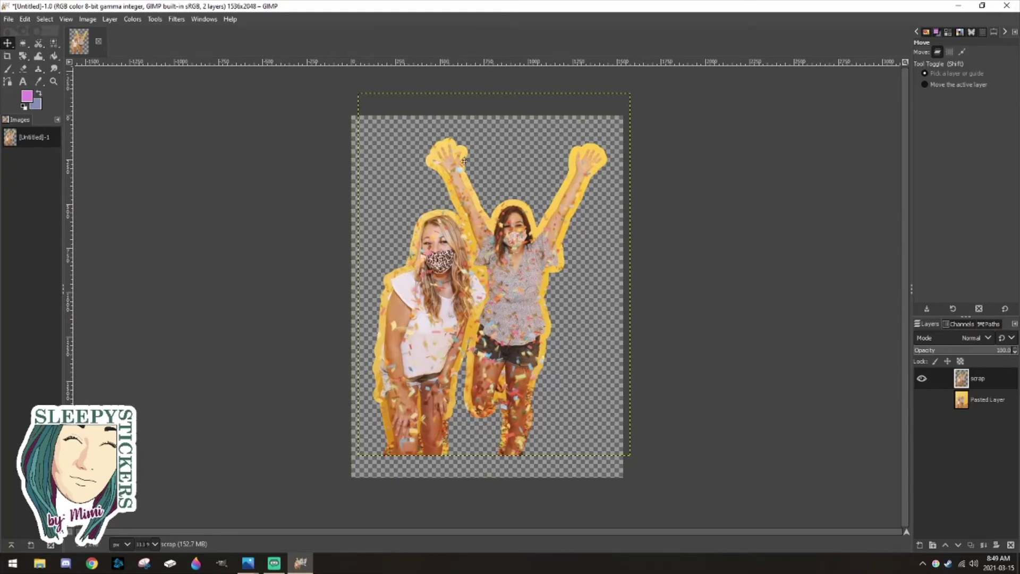
# Undo the last move of the scrap layer and enlarge the canvas to 1600 × 2500 px with the image centered.
pyautogui.hotkey('ctrl', 'z')
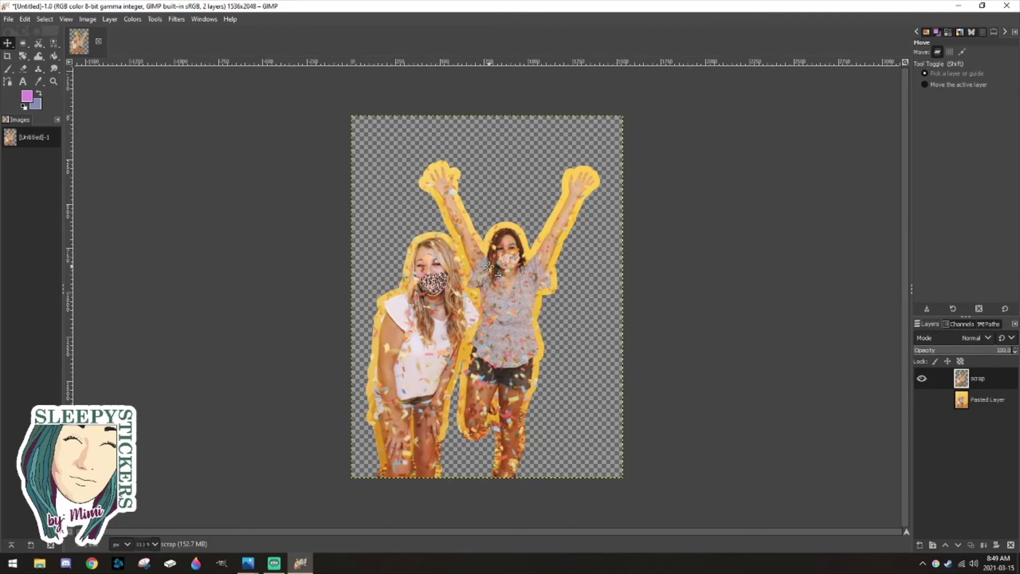
pyautogui.click(87, 20)
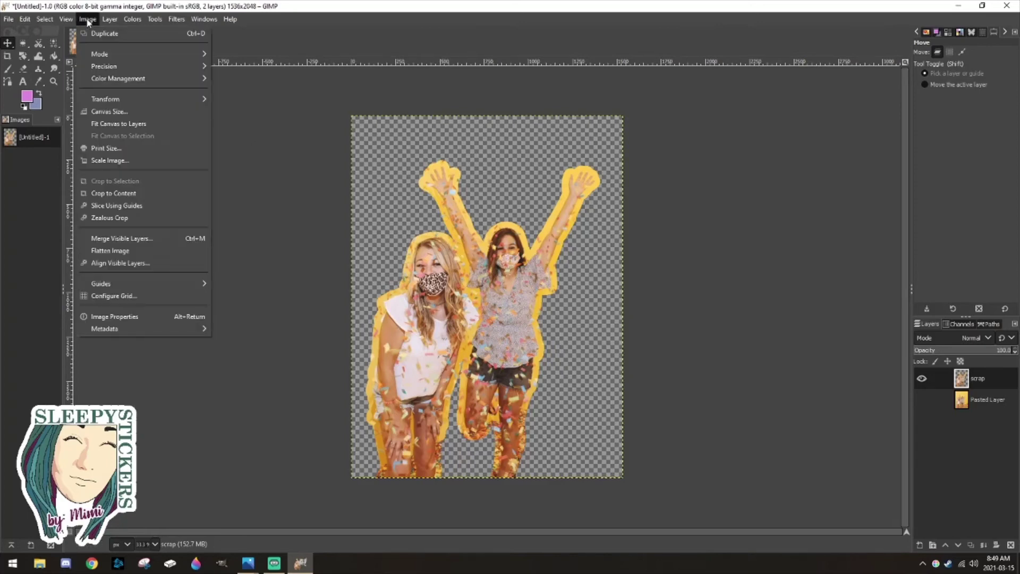
pyautogui.click(134, 112)
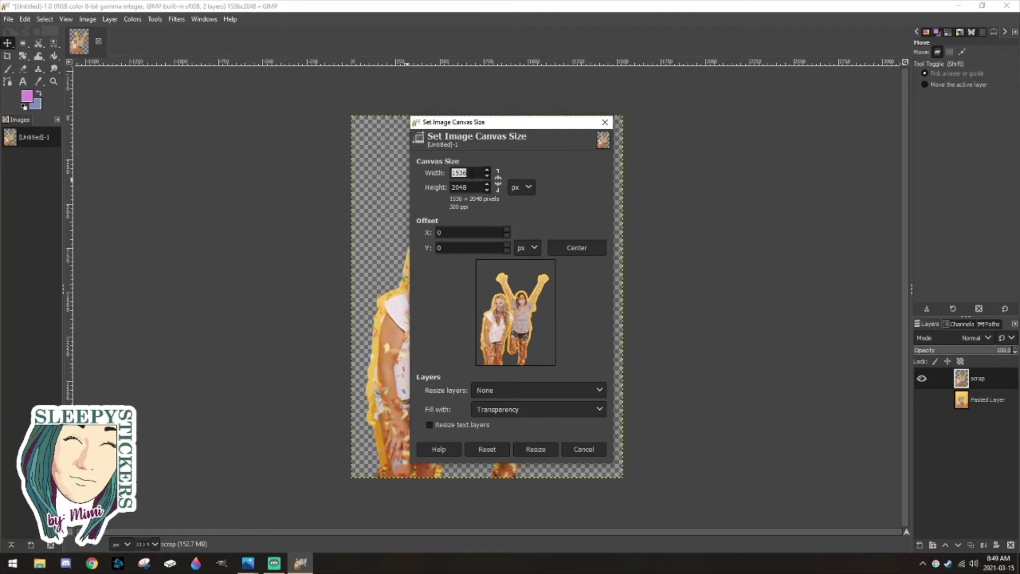
pyautogui.moveTo(471, 173); pyautogui.dragTo(455, 173)
pyautogui.write('600')
pyautogui.press('Tab')
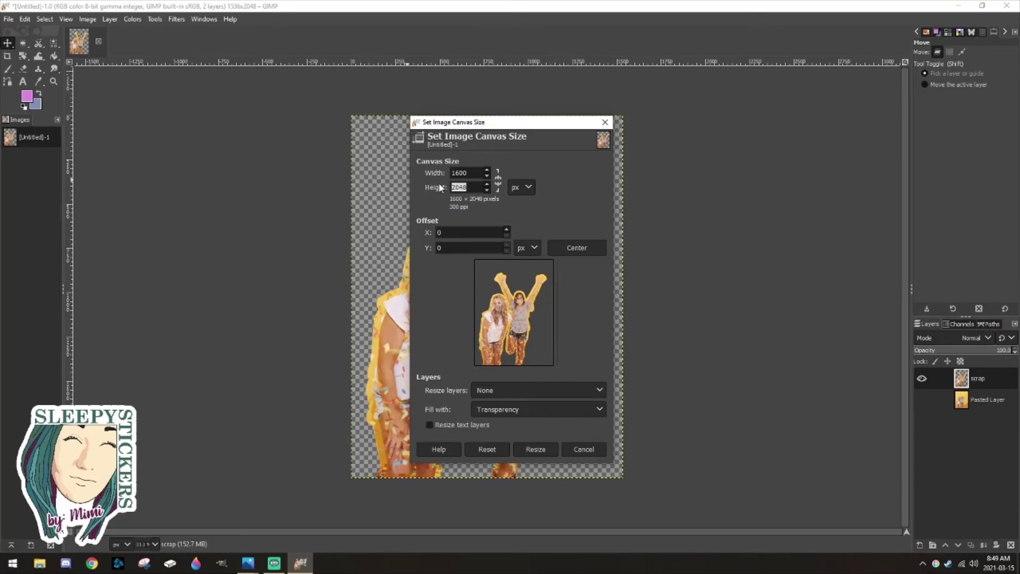
pyautogui.write('1')
pyautogui.click(580, 247)
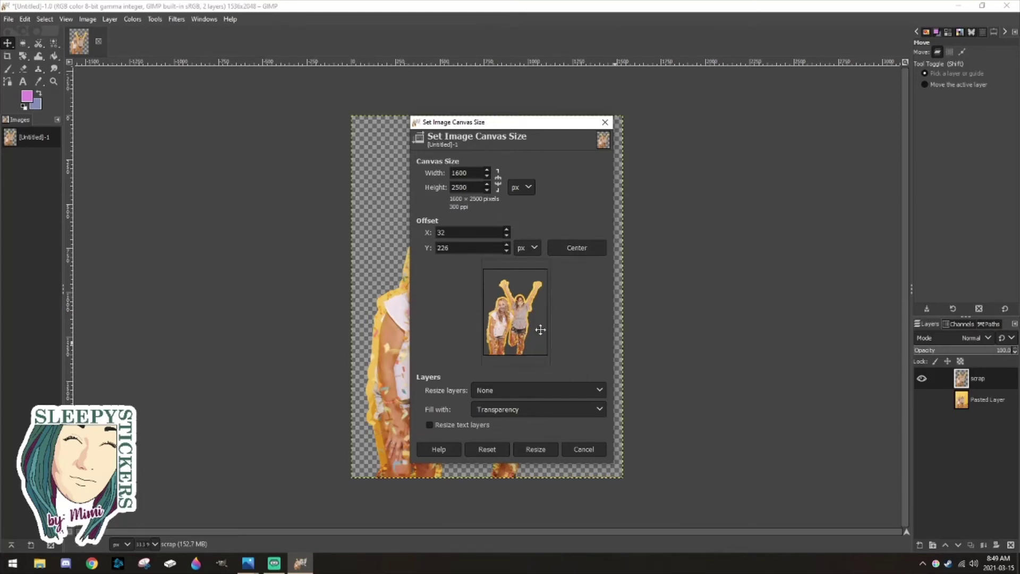
pyautogui.click(535, 450)
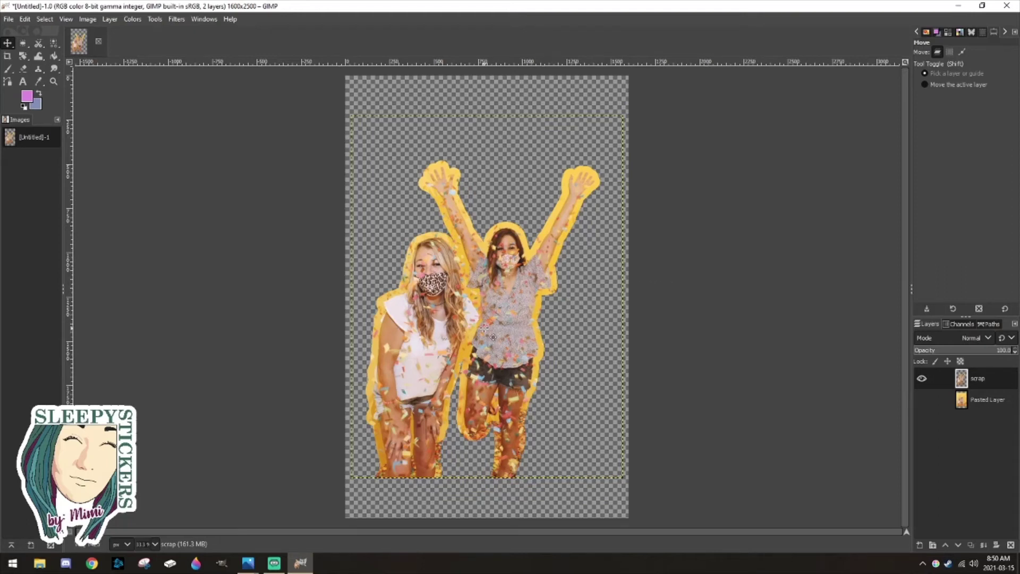
# Select the cut-out from the scrap layer's alpha and grow the selection by 35 px.
pyautogui.rightClick(961, 382)
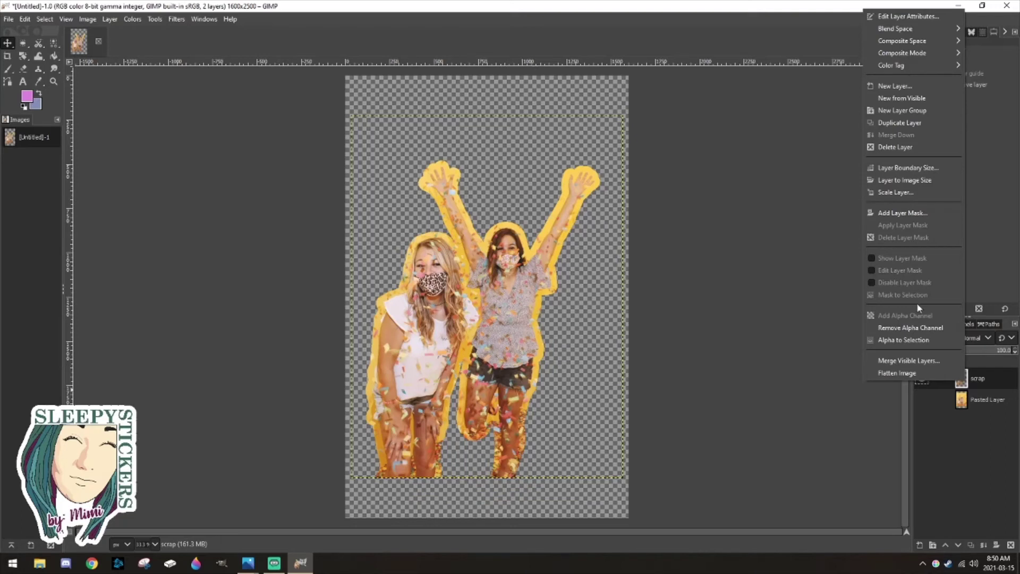
pyautogui.click(924, 340)
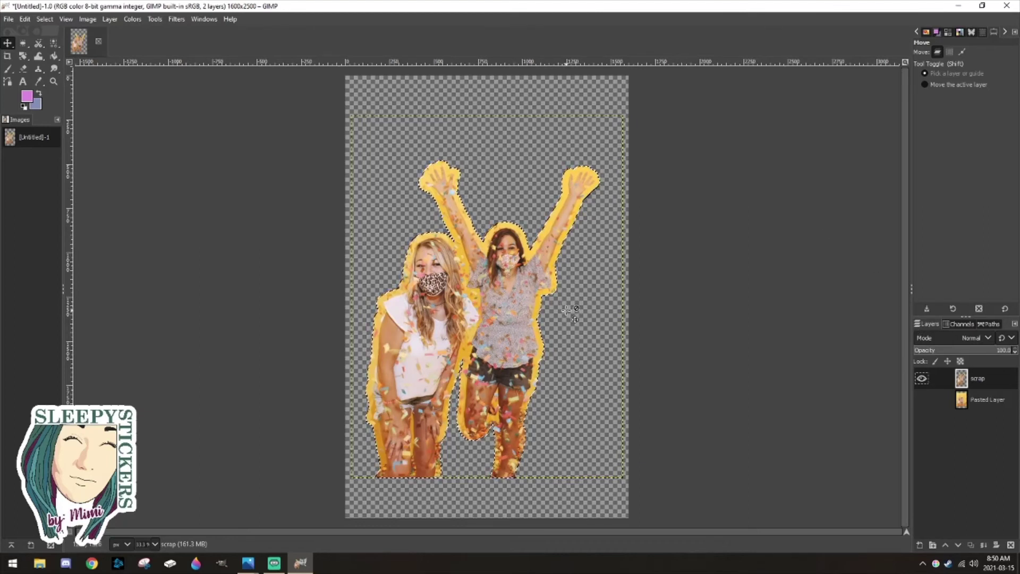
pyautogui.click(48, 20)
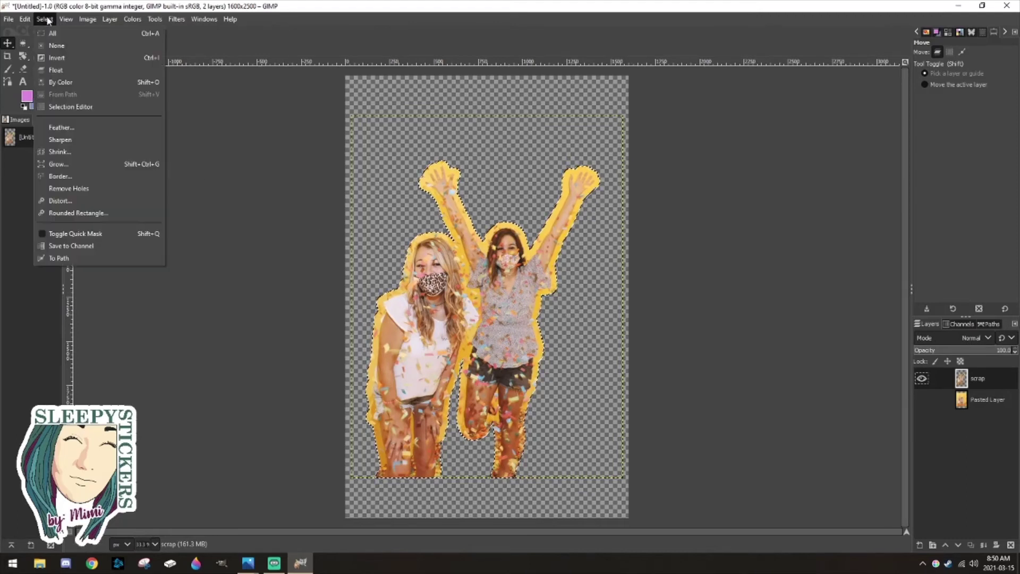
pyautogui.click(89, 161)
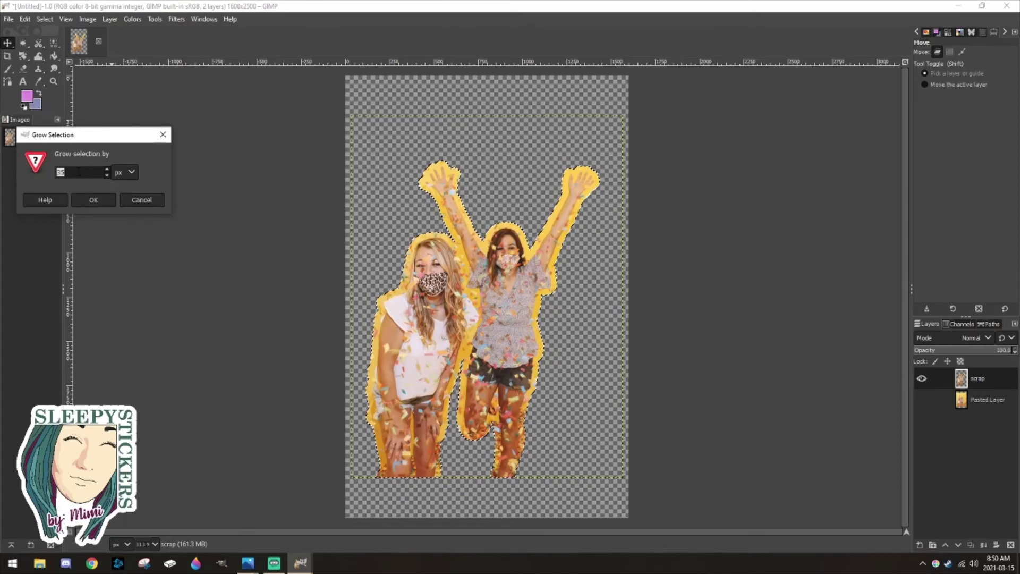
pyautogui.click(97, 199)
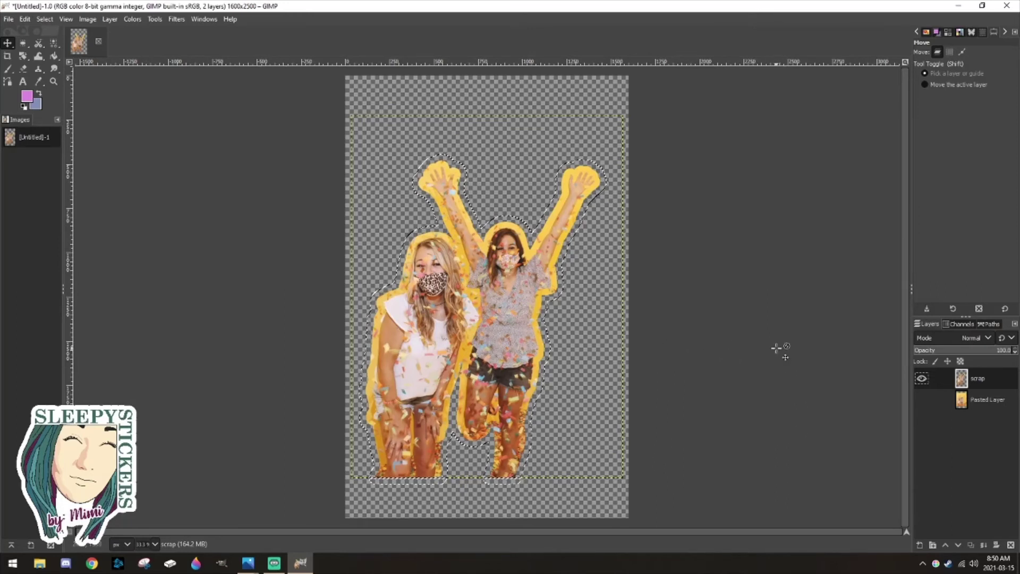
# Create a transparent layer named "sticker background" and place it directly below the scrap layer.
pyautogui.click(110, 20)
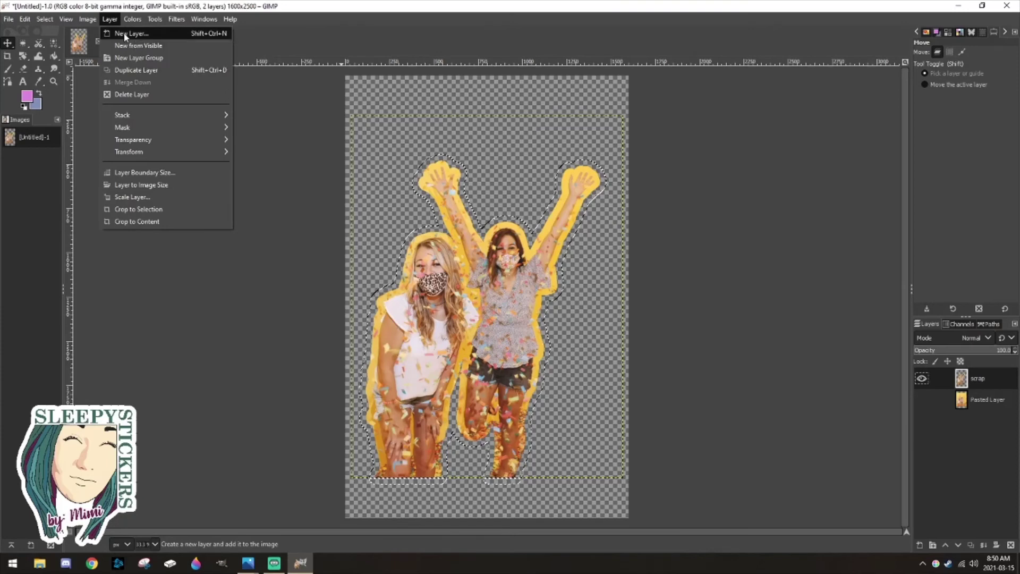
pyautogui.click(126, 34)
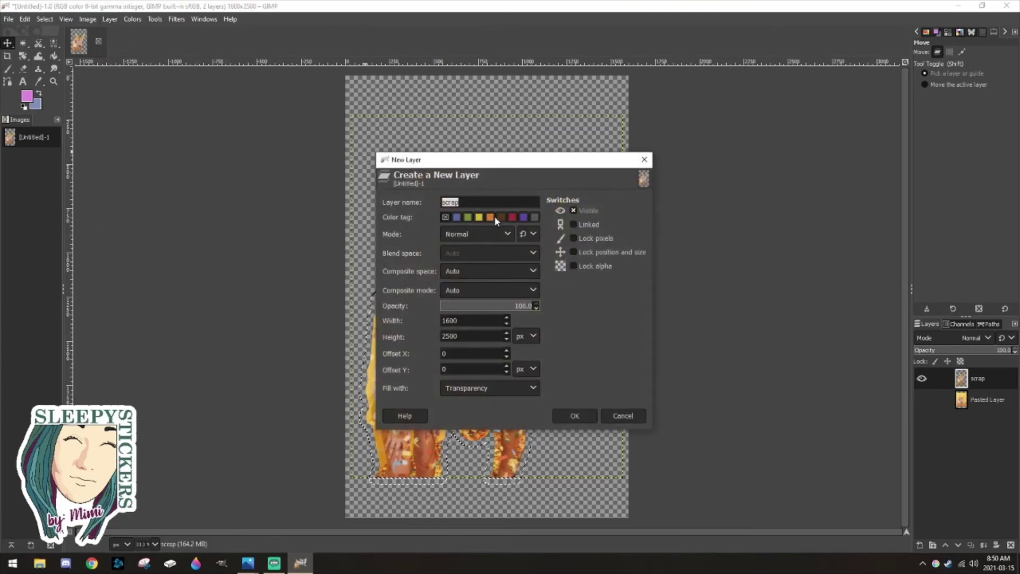
pyautogui.write('sticker background')
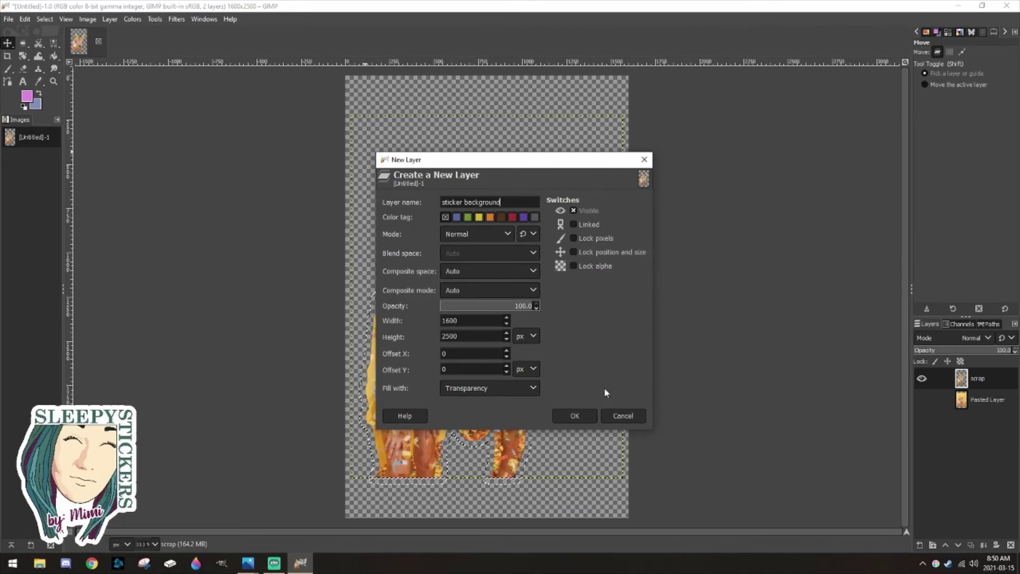
pyautogui.click(584, 414)
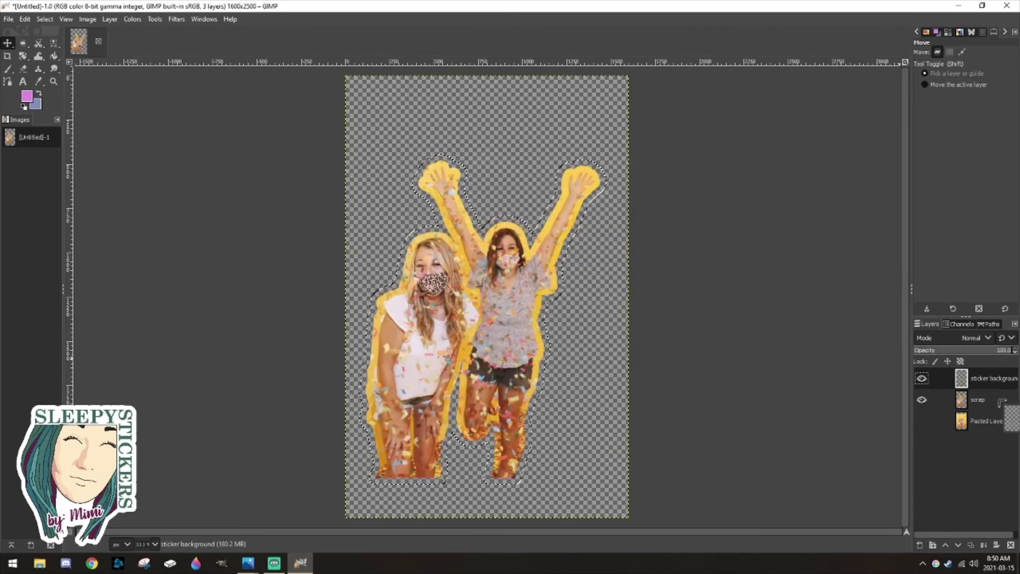
pyautogui.moveTo(1001, 401); pyautogui.dragTo(994, 403)
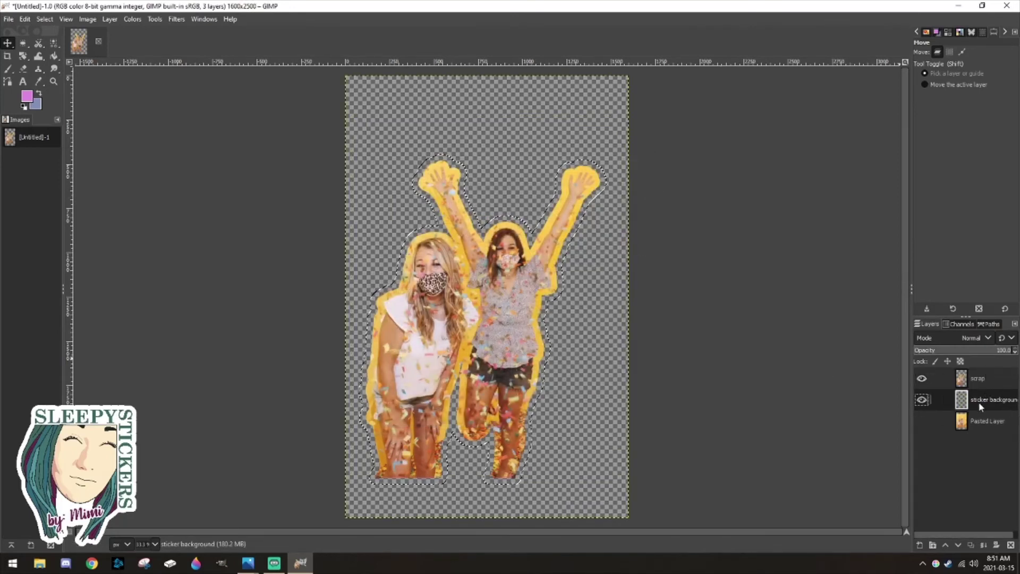
# Activate the Bucket Fill tool with the scrap layer selected and set the foreground color to white (ffffff).
pyautogui.click(989, 380)
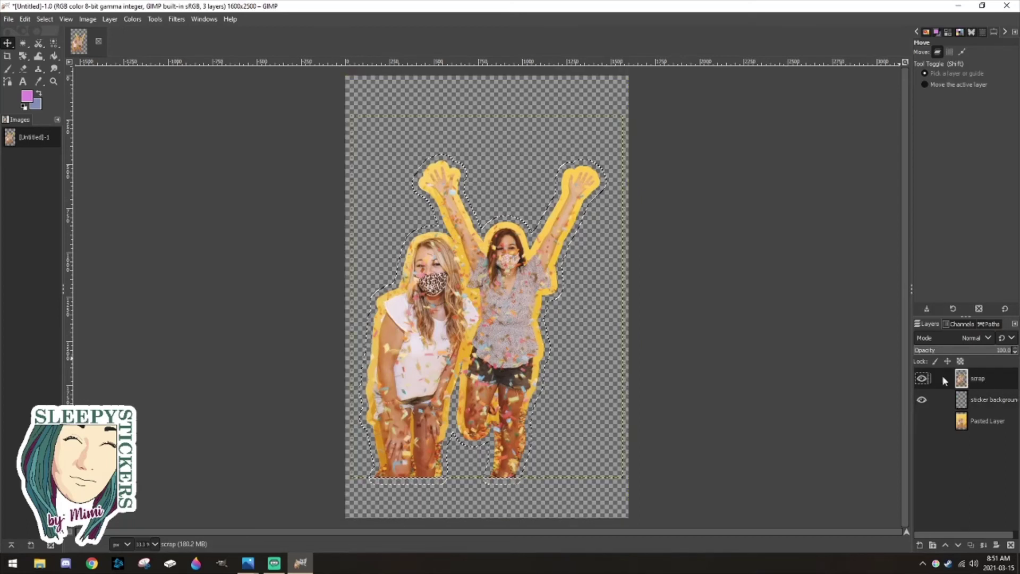
pyautogui.click(54, 56)
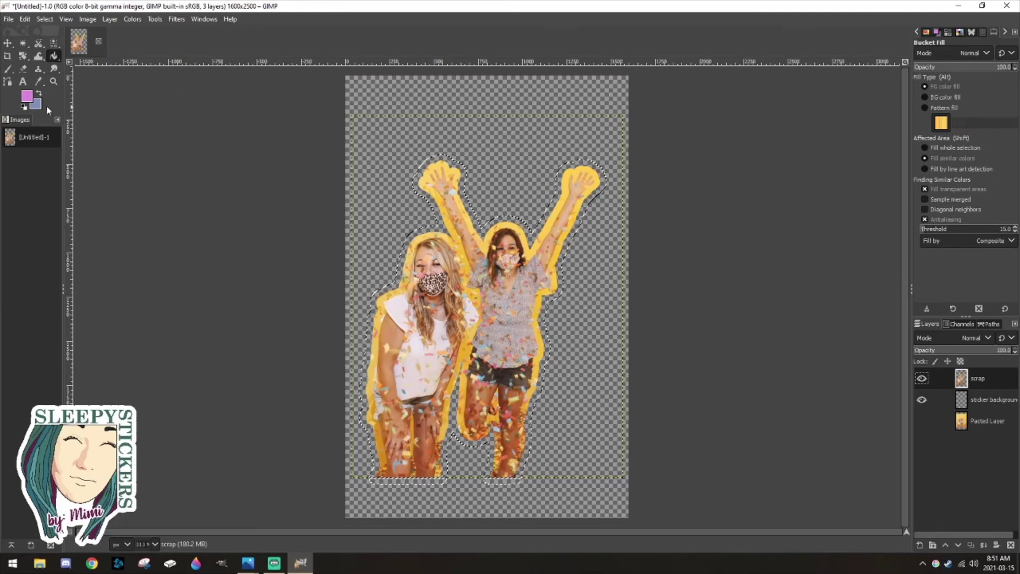
pyautogui.click(26, 96)
pyautogui.click(495, 277)
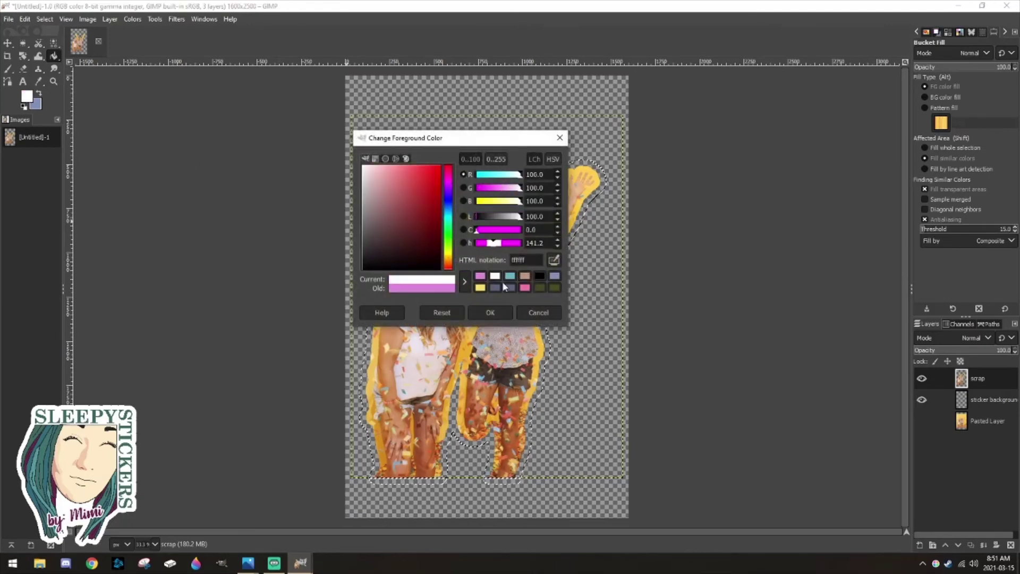
pyautogui.click(490, 312)
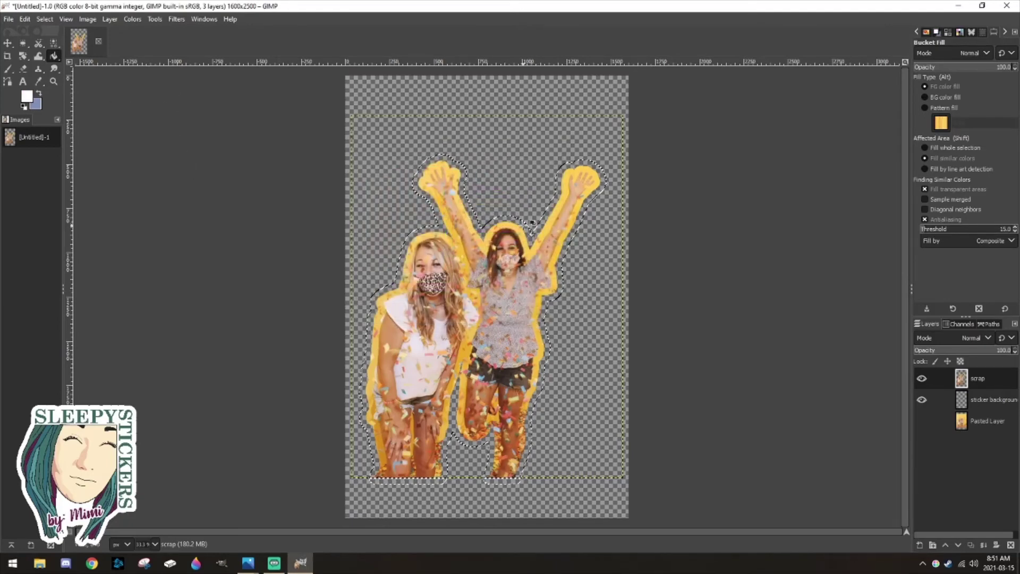
# Try filling the grown selection with white on the scrap layer, inspect the border's edges up close, and undo the fill.
pyautogui.click(532, 222)
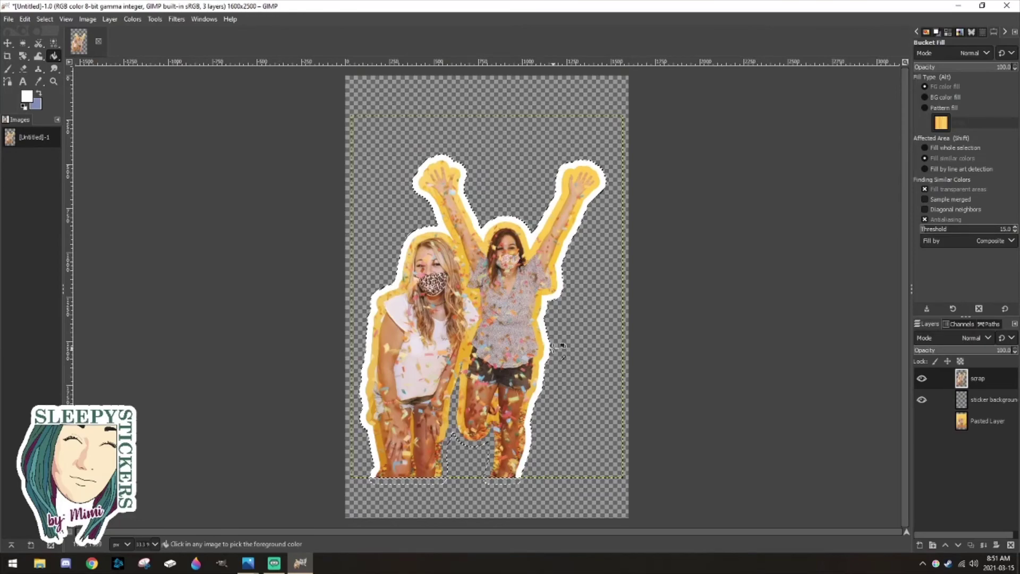
pyautogui.scroll(9, 561, 346)
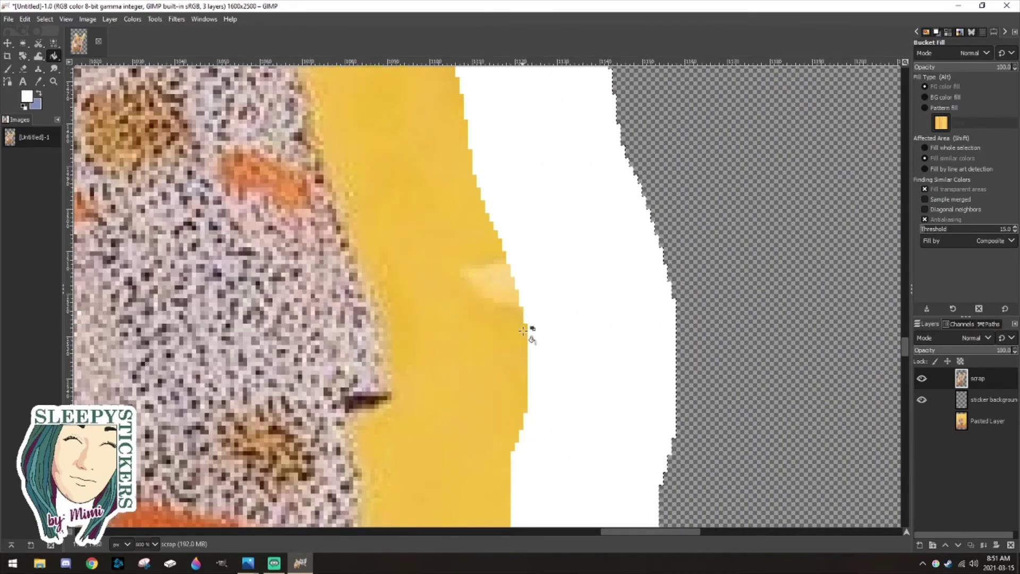
pyautogui.scroll(-6, 490, 191)
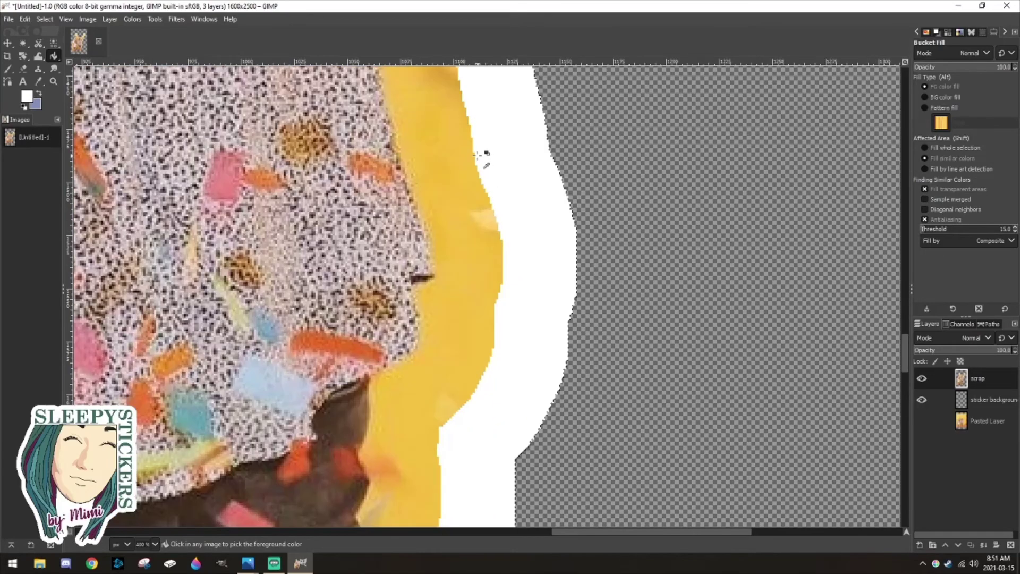
pyautogui.scroll(-1, 496, 227)
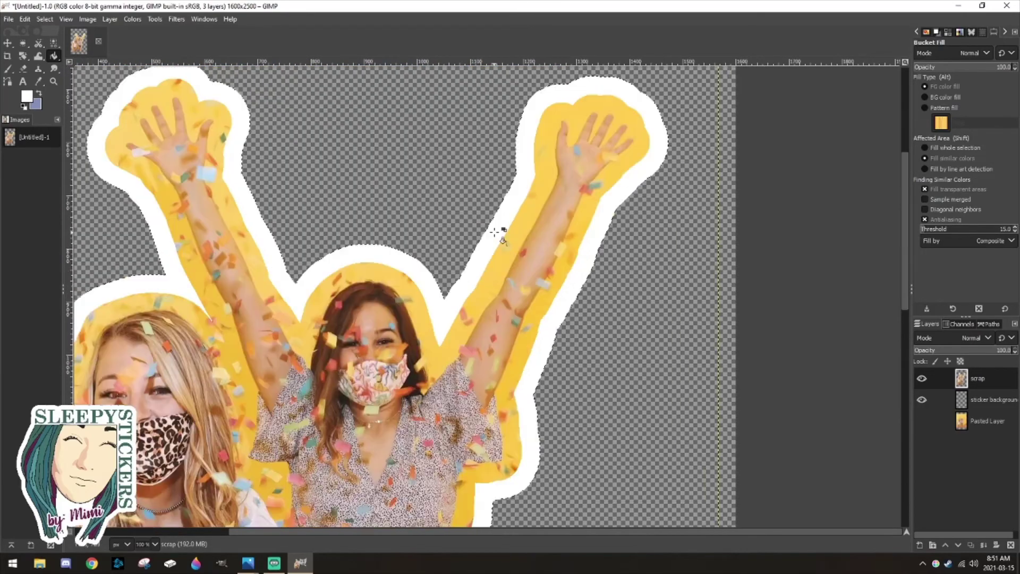
pyautogui.scroll(3, 480, 260)
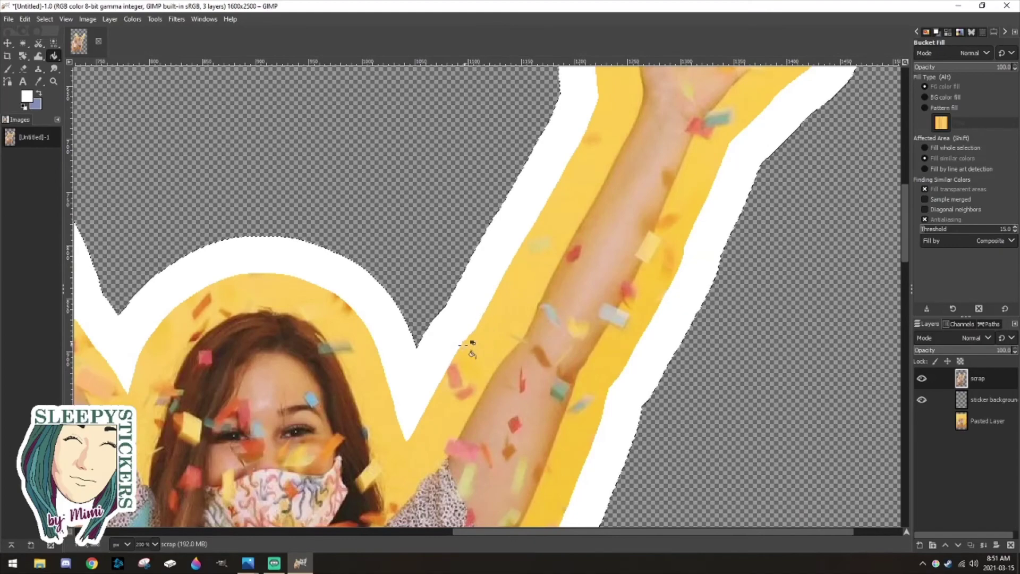
pyautogui.scroll(-5, 372, 425)
pyautogui.moveTo(391, 531); pyautogui.dragTo(285, 532)
pyautogui.scroll(-1, 302, 321)
pyautogui.hotkey('ctrl', 'z')
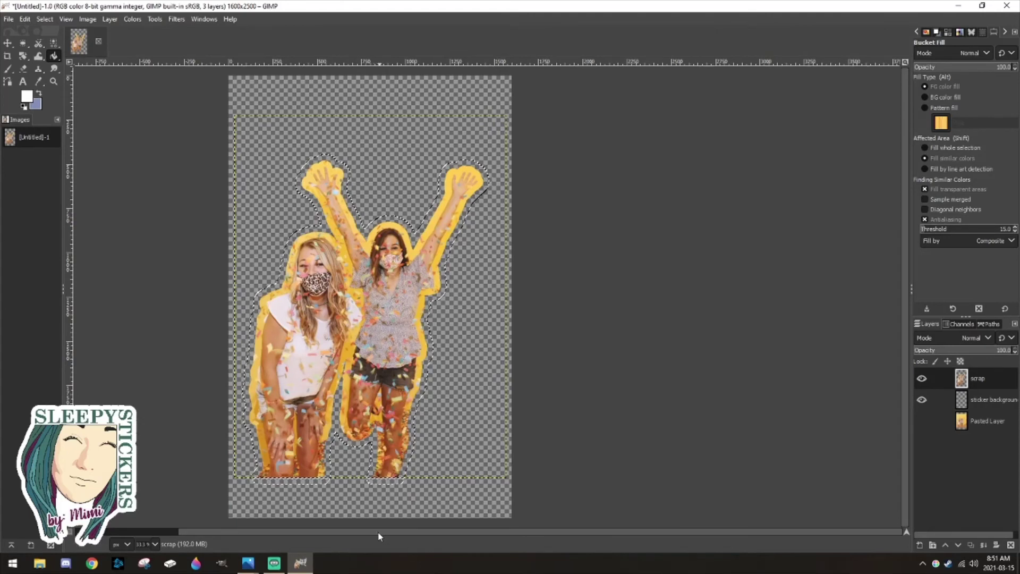
# Fill the grown selection with white on the sticker background layer.
pyautogui.moveTo(385, 533); pyautogui.dragTo(317, 530)
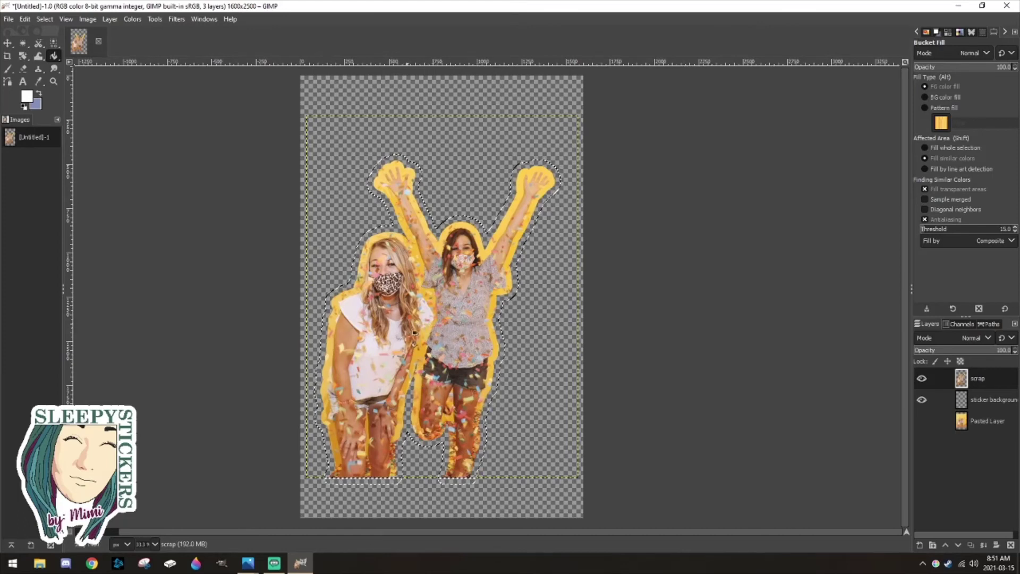
pyautogui.click(989, 404)
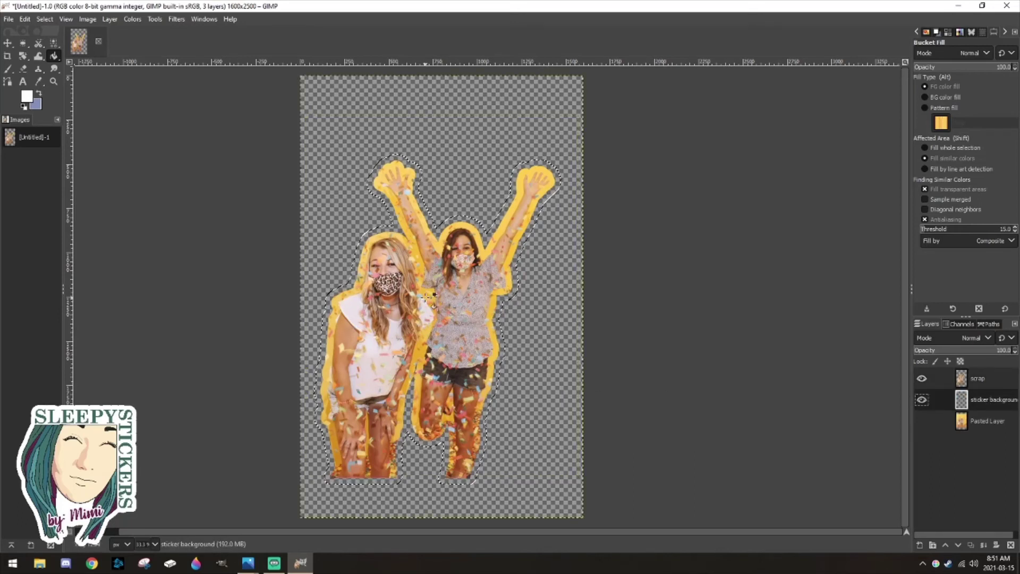
pyautogui.click(426, 297)
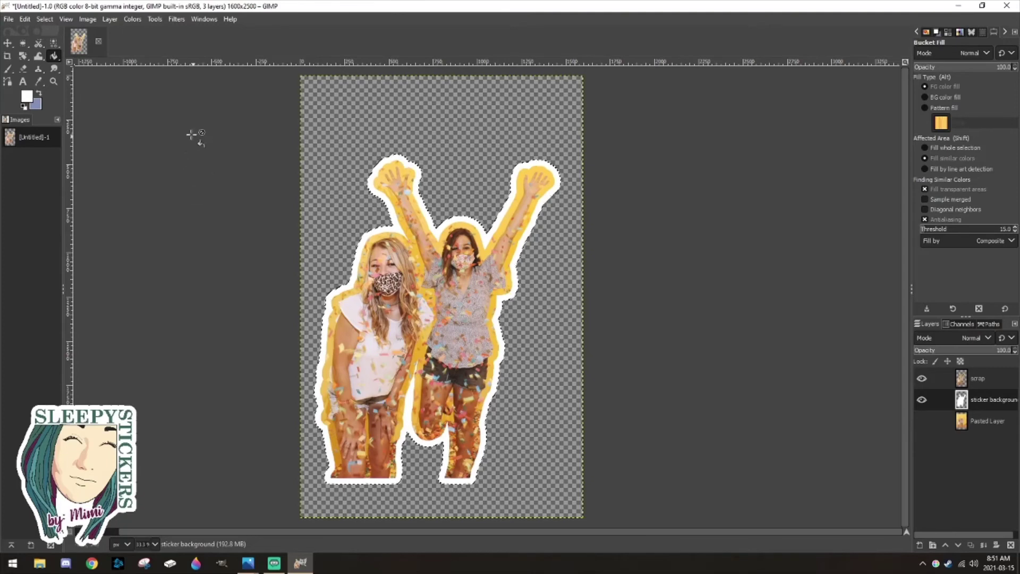
# Crop the image closely around the bordered cut-out to 1471 × 1926 px, starting at position 45, 408.
pyautogui.click(8, 57)
pyautogui.moveTo(302, 142); pyautogui.dragTo(592, 489)
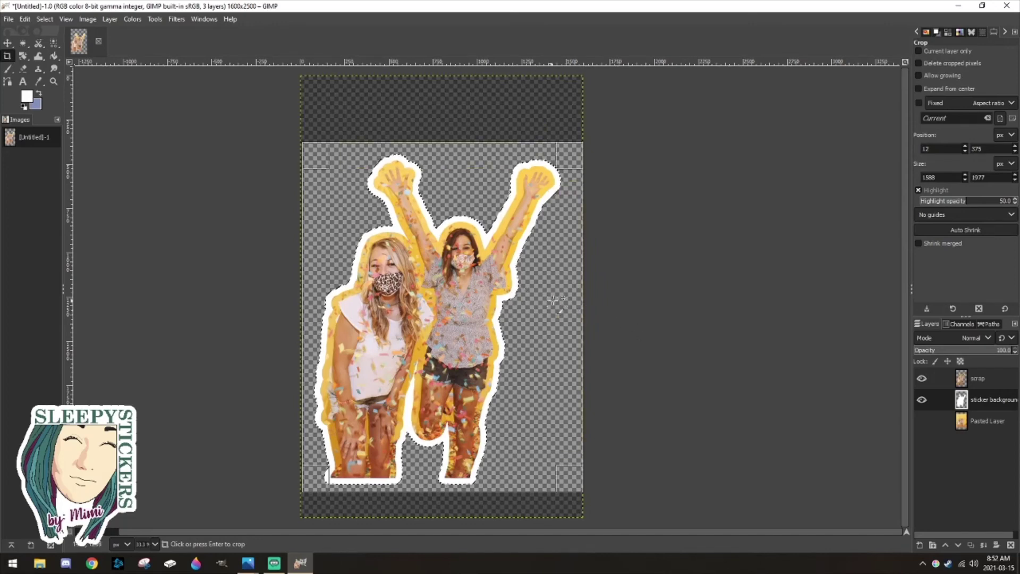
pyautogui.moveTo(567, 298); pyautogui.dragTo(551, 298)
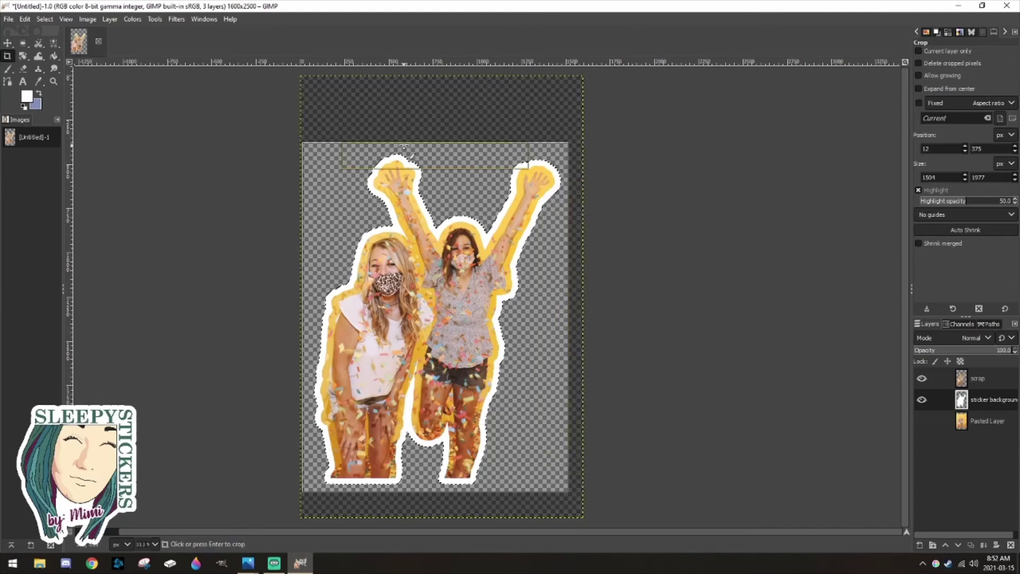
pyautogui.moveTo(415, 156); pyautogui.dragTo(416, 162)
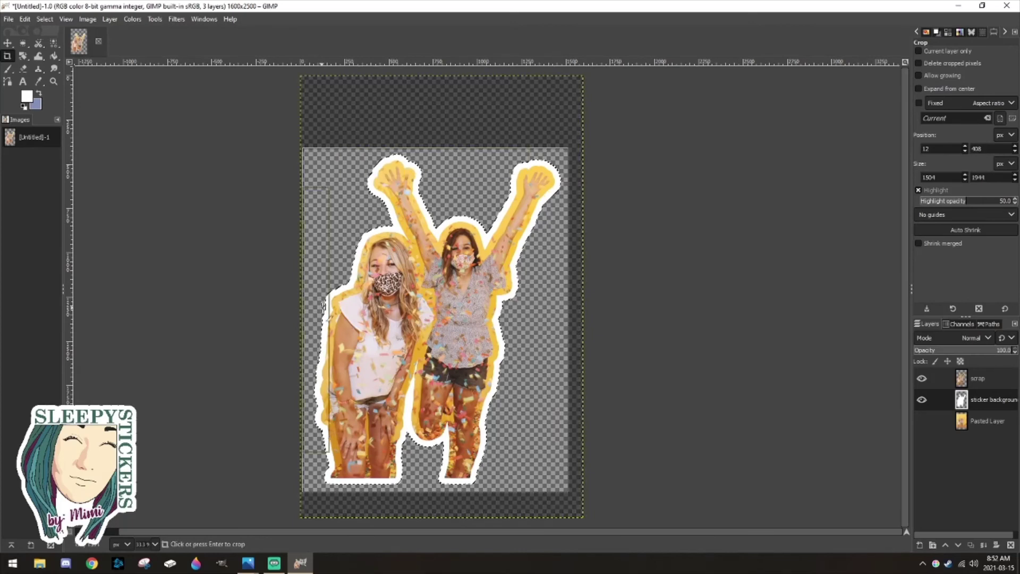
pyautogui.moveTo(323, 310); pyautogui.dragTo(329, 310)
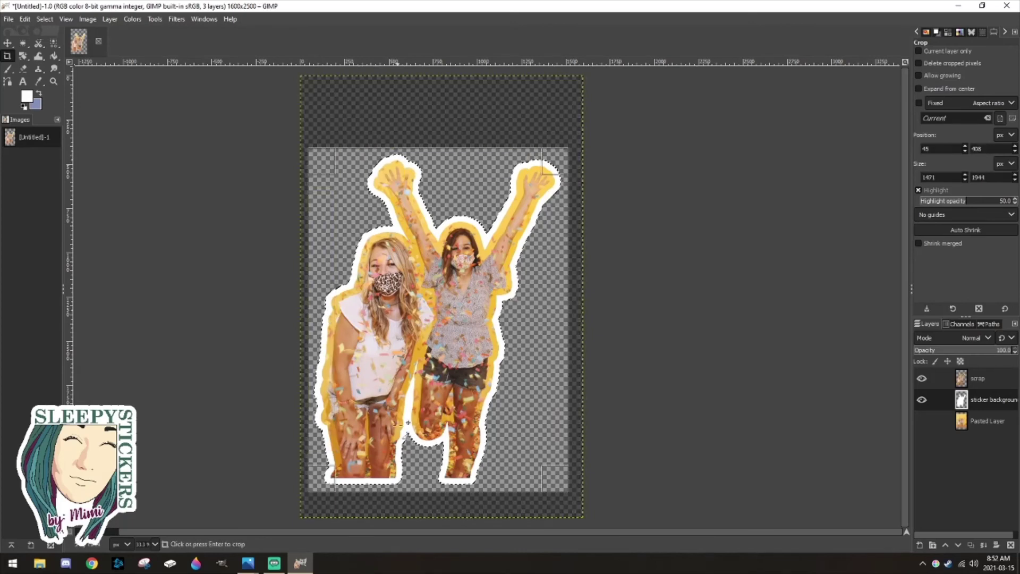
pyautogui.moveTo(426, 475); pyautogui.dragTo(428, 472)
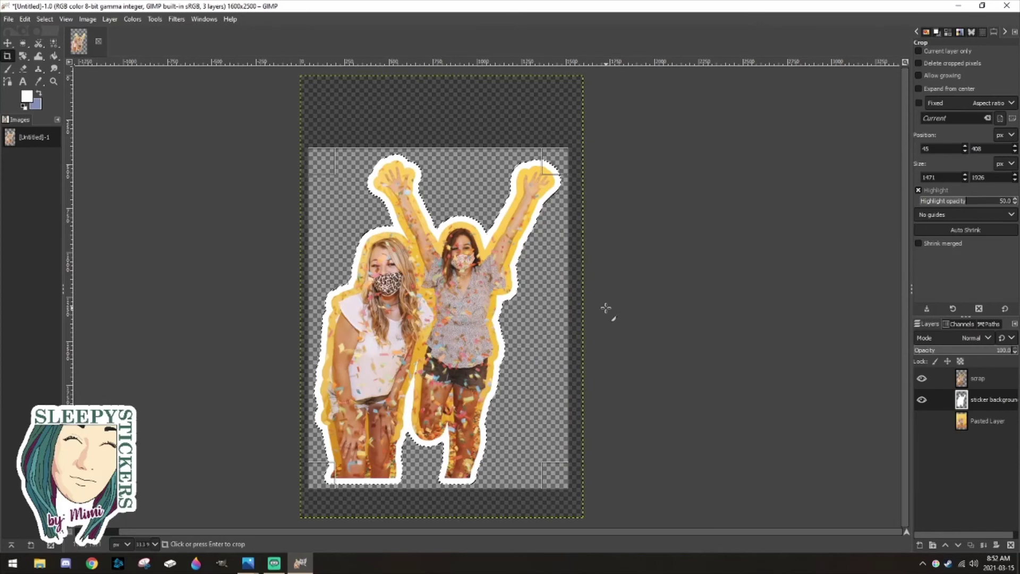
pyautogui.press('Return')
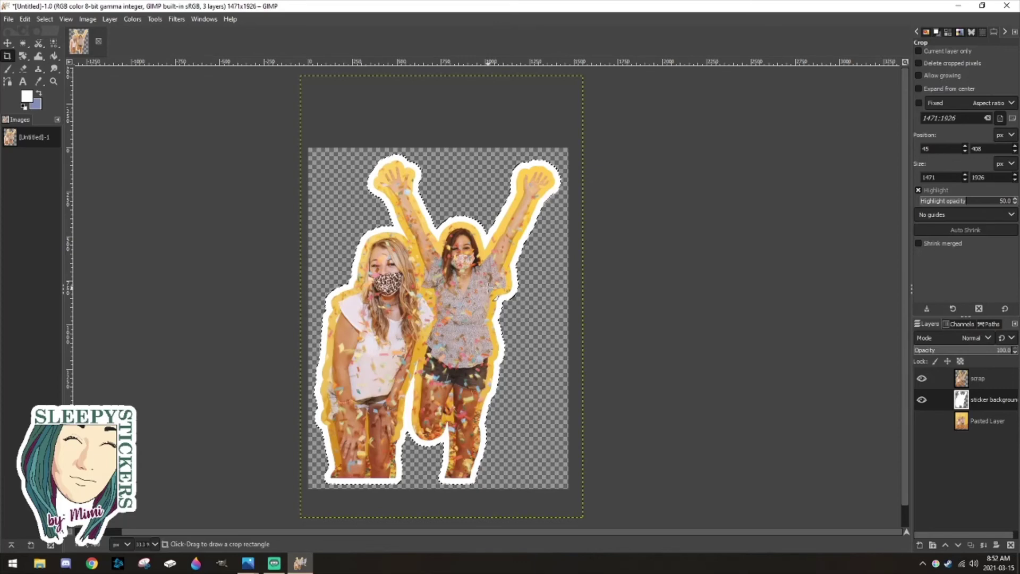
# Begin exporting the image with the white border and name the file "two girls sticker.png" in the Documents folder.
pyautogui.click(8, 21)
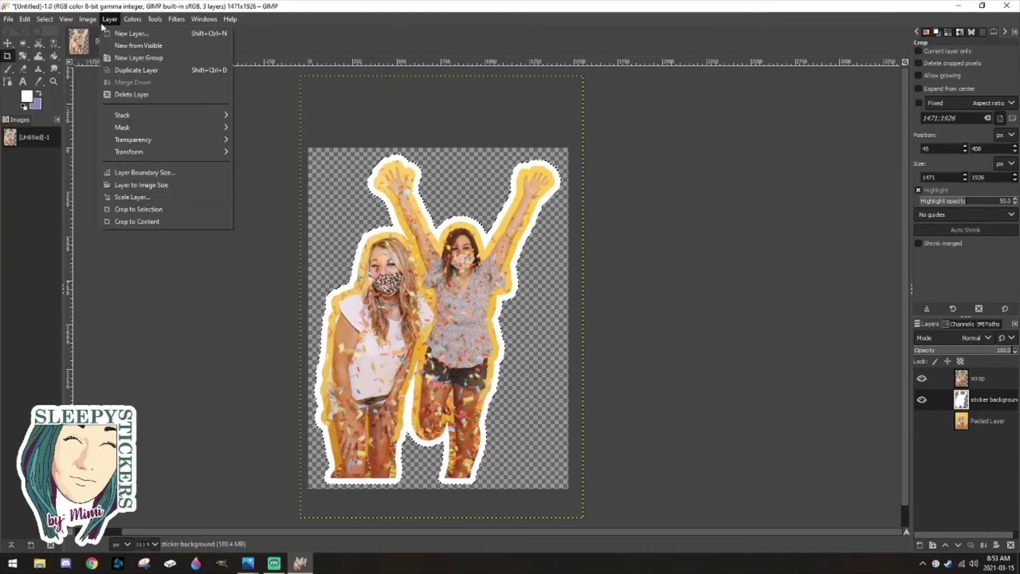
pyautogui.moveTo(204, 19)
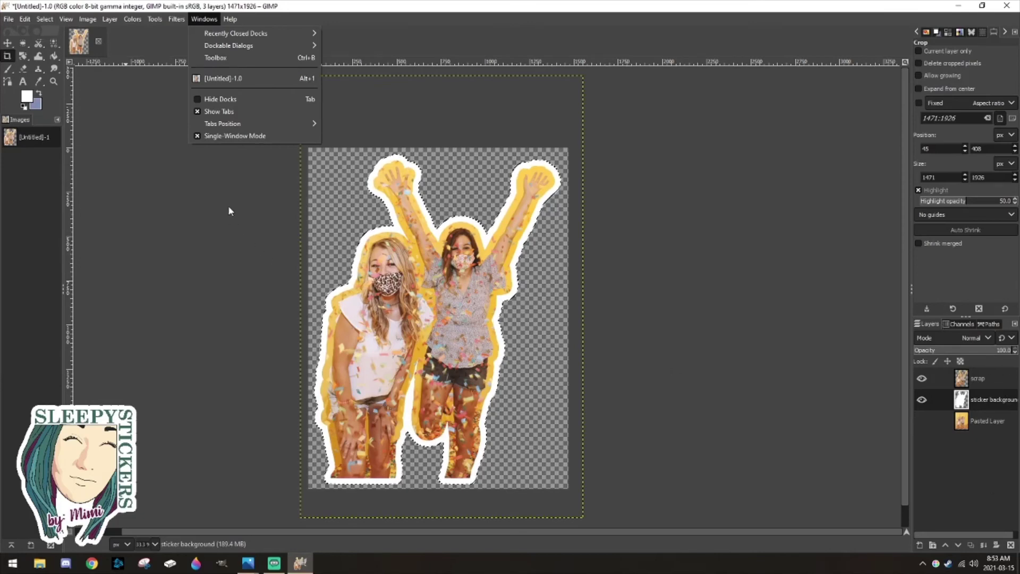
pyautogui.click(10, 21)
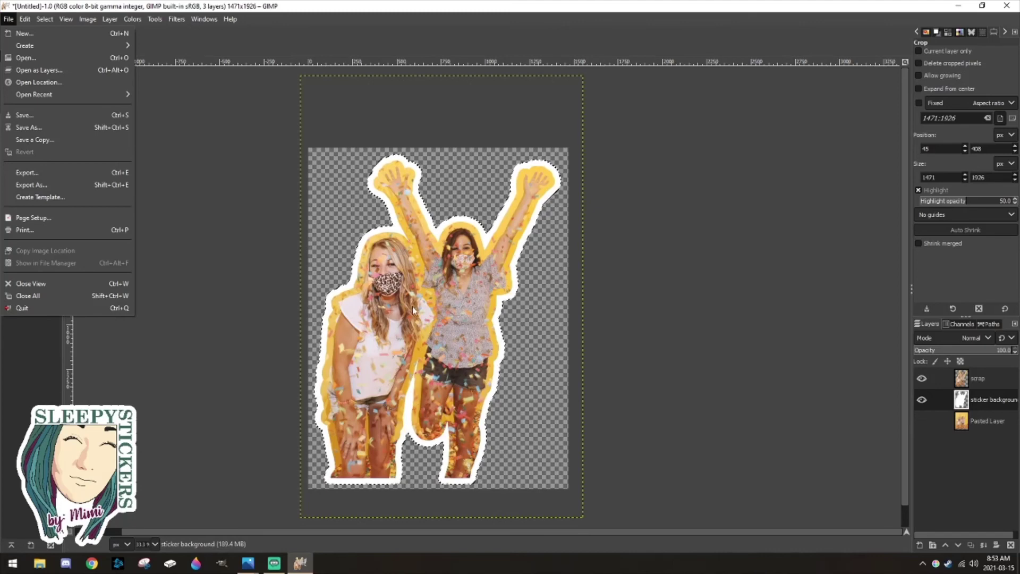
pyautogui.click(87, 184)
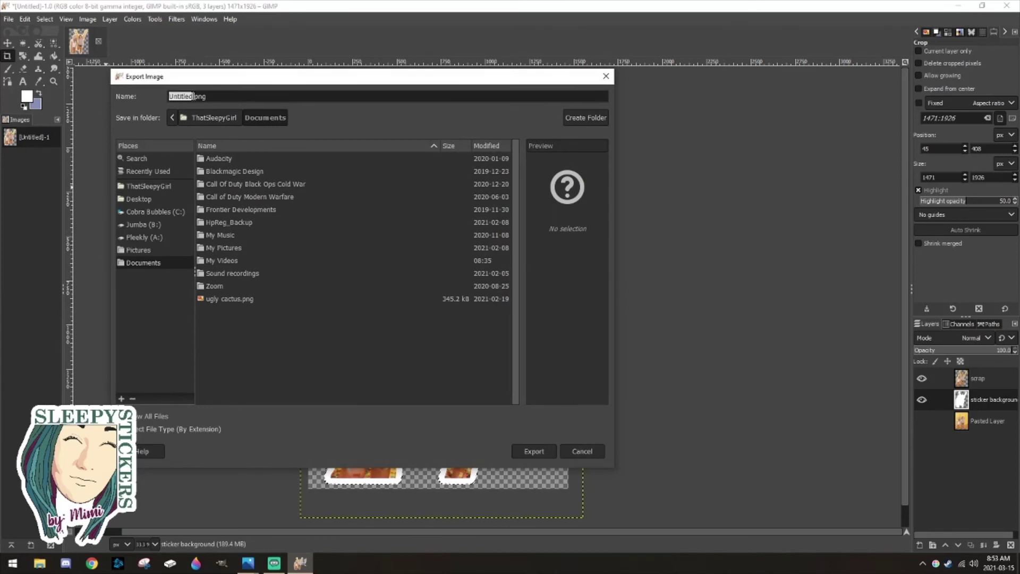
pyautogui.write('two girls sticker')
pyautogui.doubleClick(225, 96)
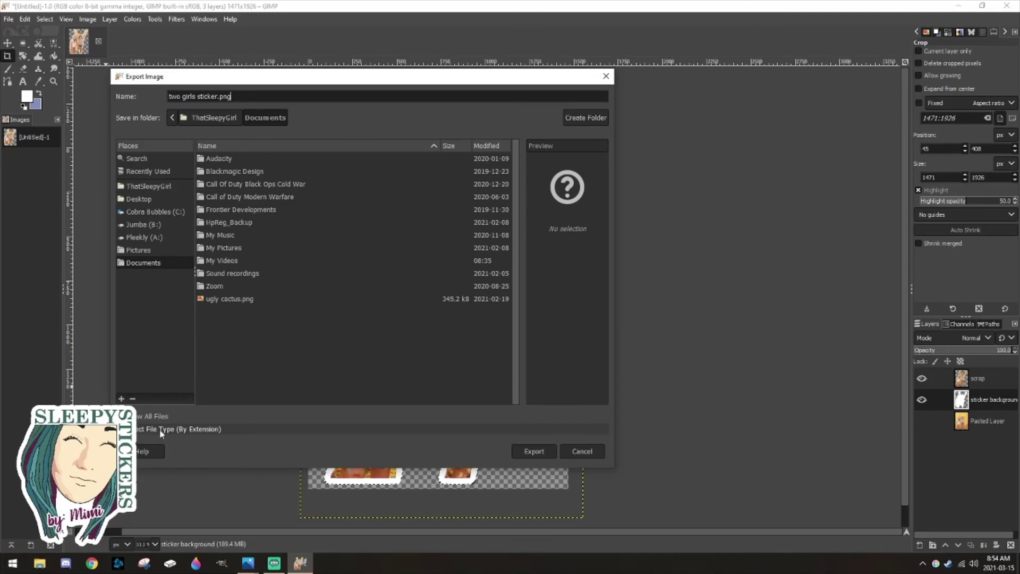
# Look through the available export file types, keep the type set by extension, and export the bordered sticker as a PNG.
pyautogui.click(174, 429)
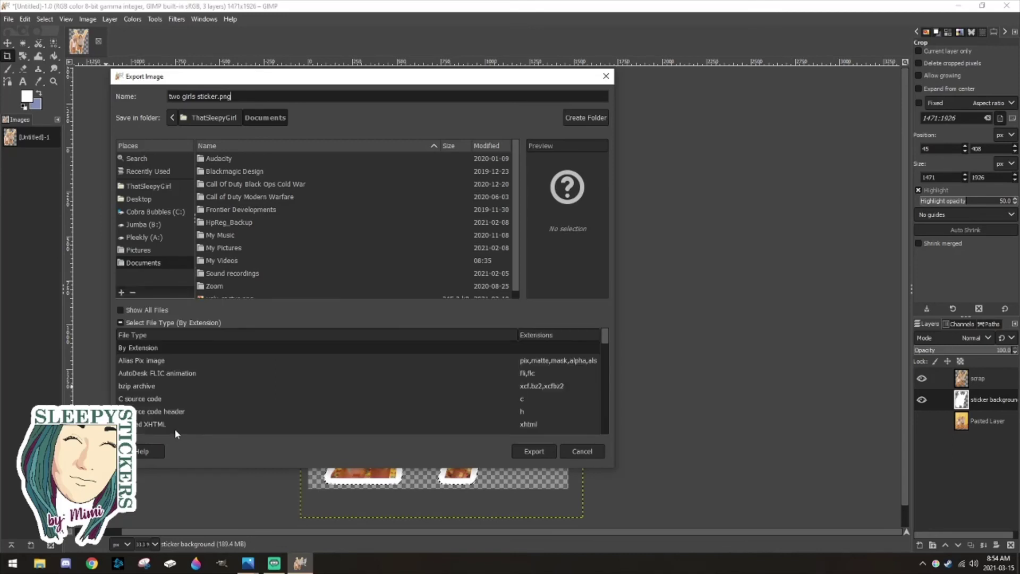
pyautogui.scroll(-10, 547, 385)
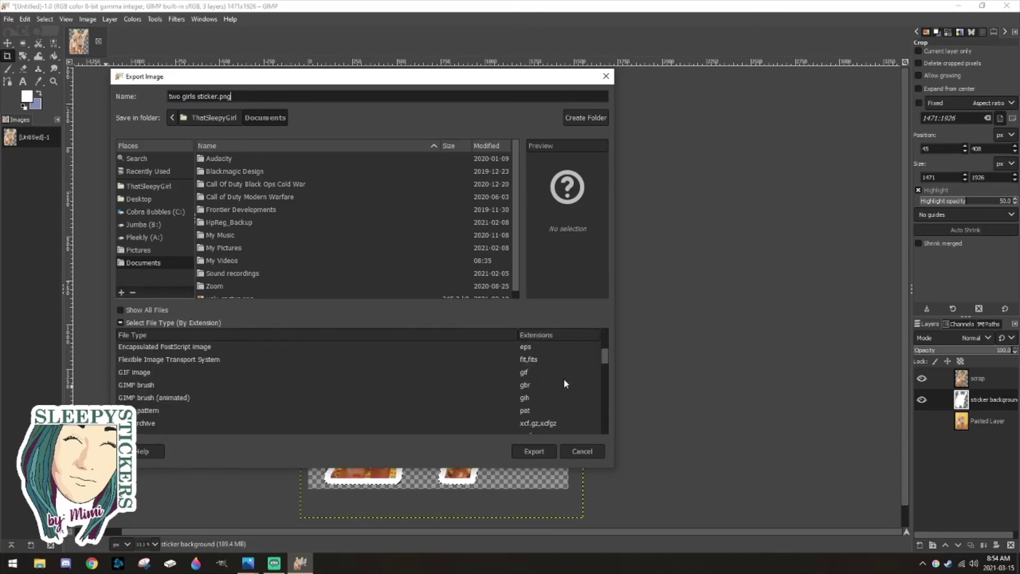
pyautogui.scroll(-3, 561, 384)
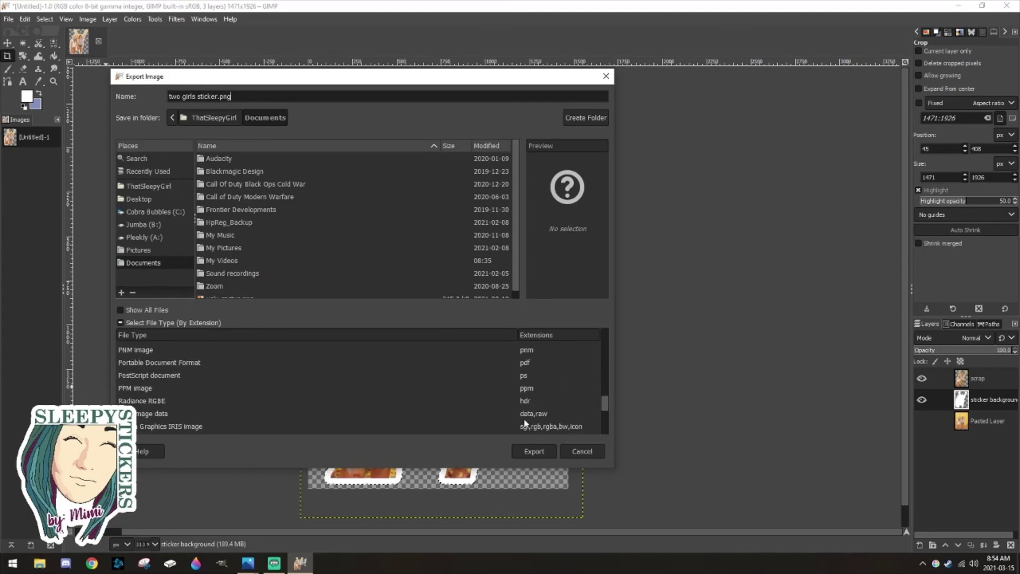
pyautogui.scroll(-4, 542, 390)
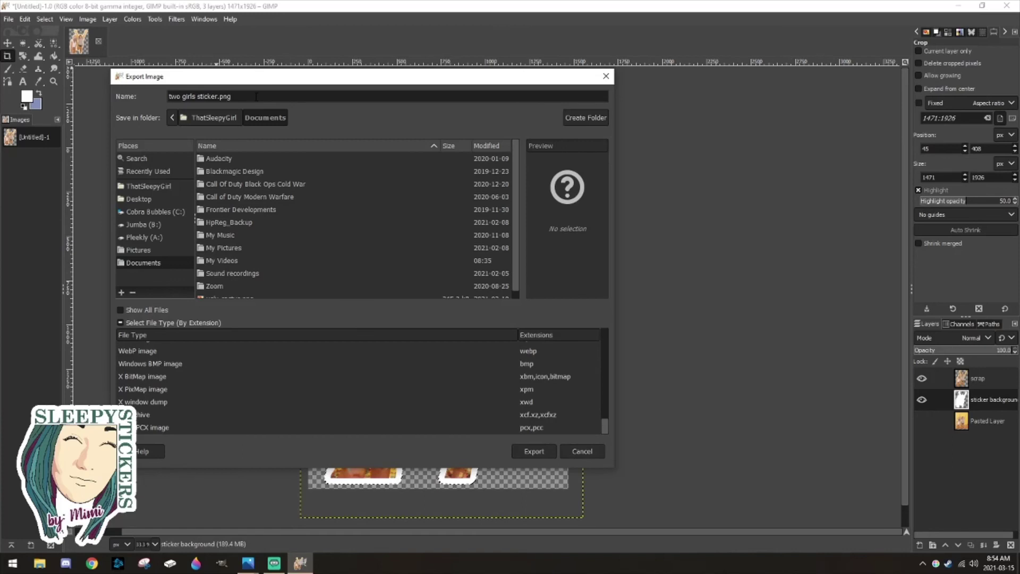
pyautogui.click(532, 453)
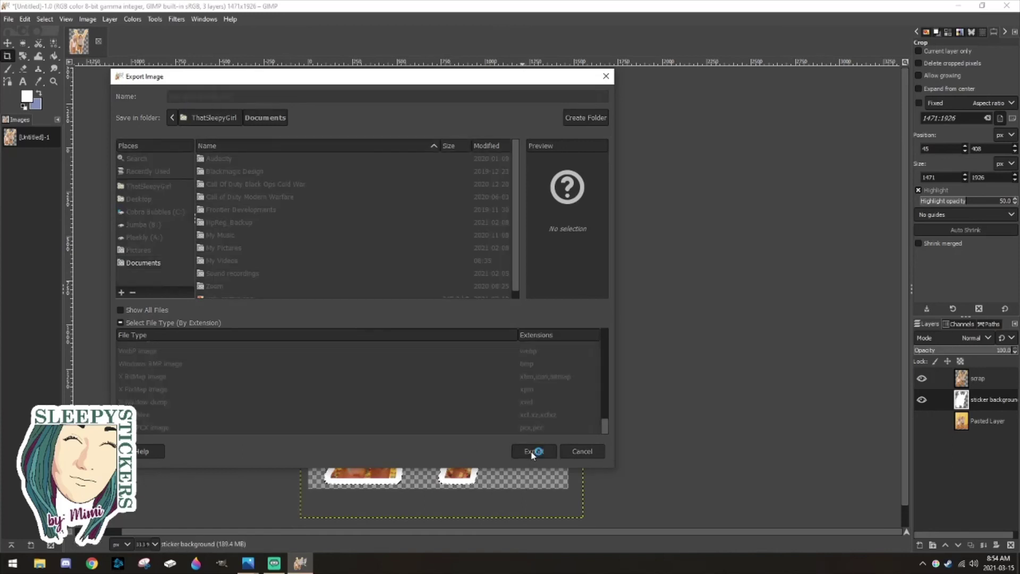
pyautogui.click(514, 410)
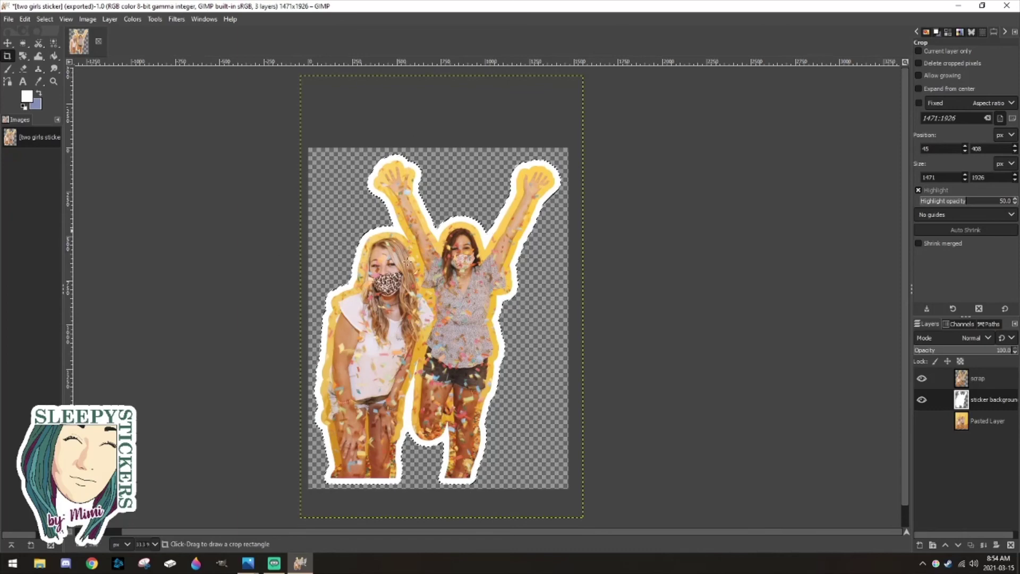
# Hide the sticker background layer and export the borderless cut-out to Documents as "two girls sticker 2.png".
pyautogui.click(921, 399)
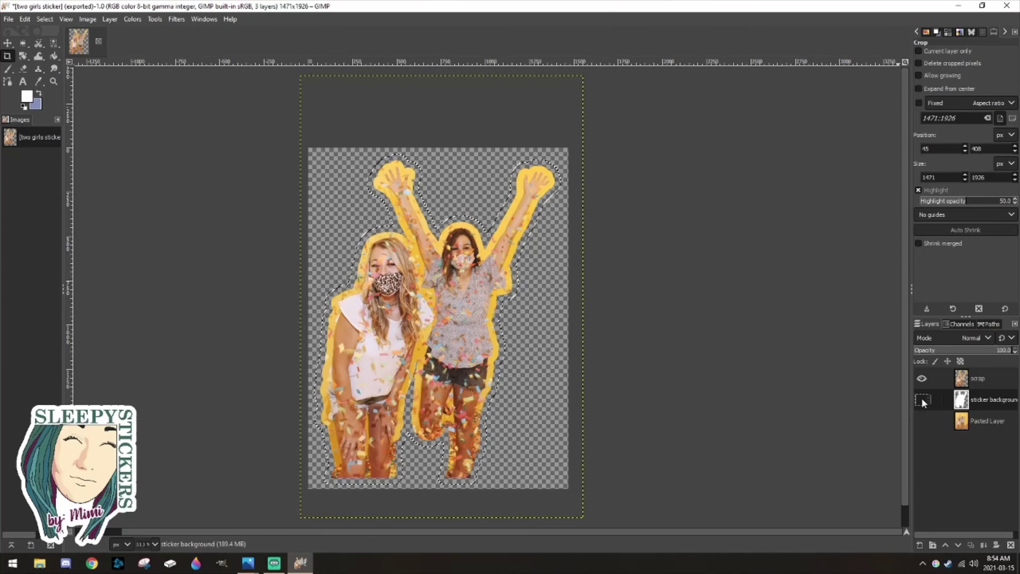
pyautogui.click(10, 24)
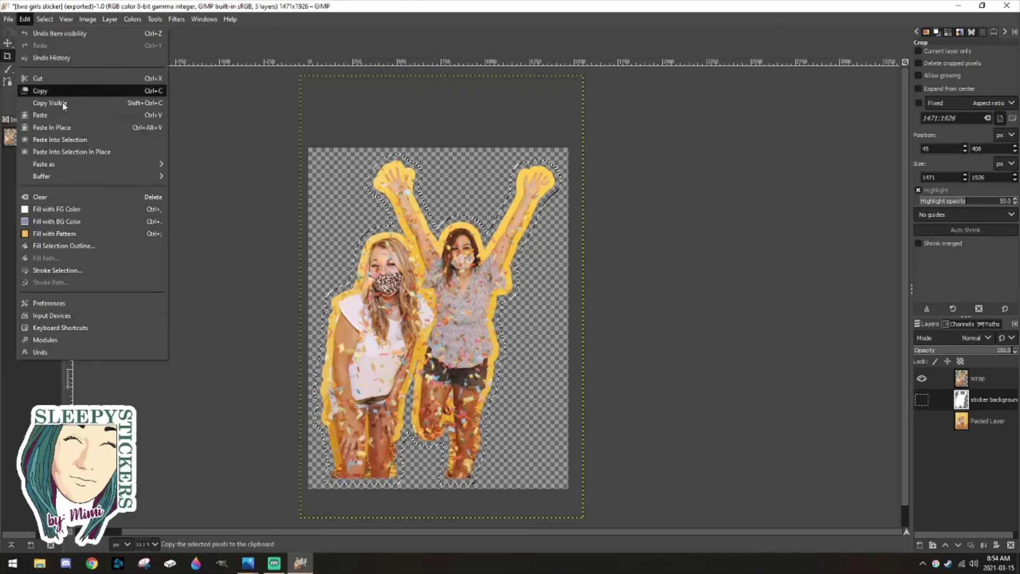
pyautogui.click(51, 185)
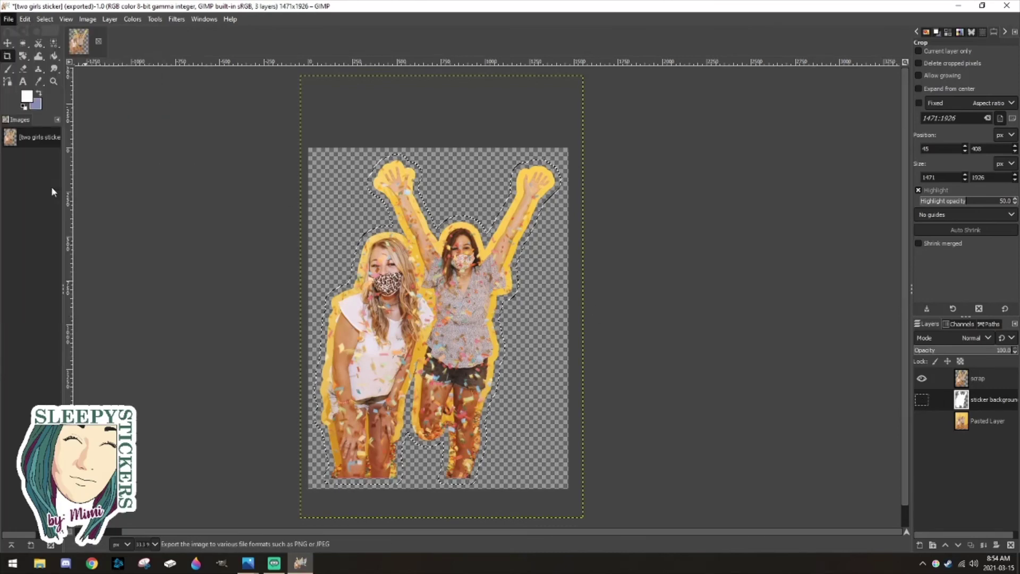
pyautogui.click(218, 98)
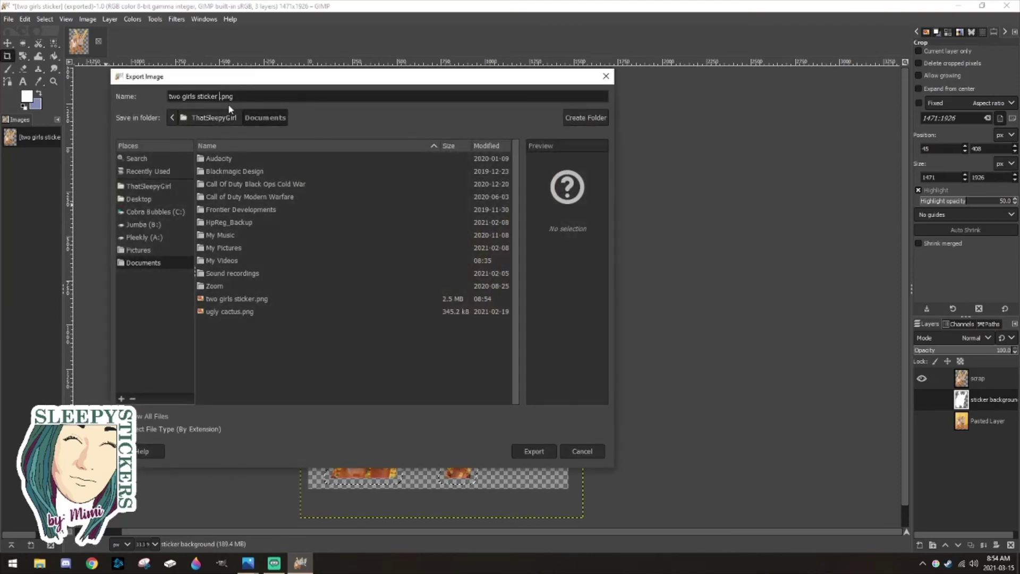
pyautogui.write('2')
pyautogui.click(533, 447)
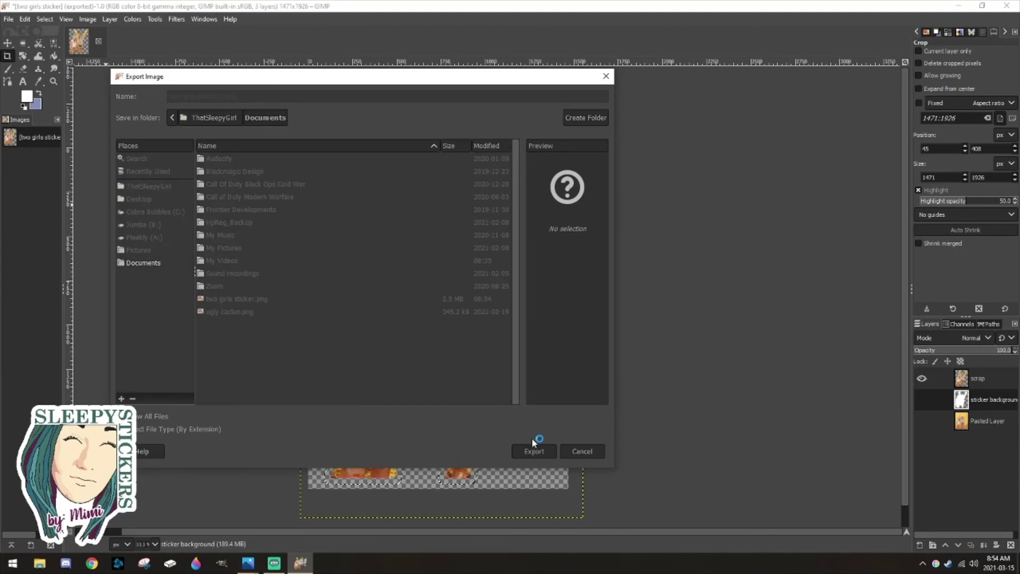
pyautogui.click(515, 406)
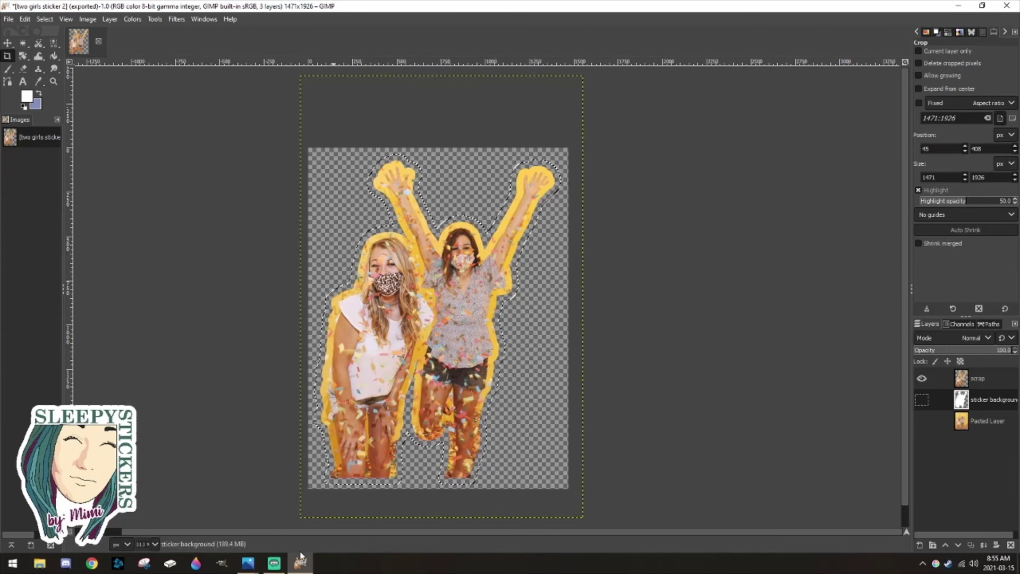
# Switch to Photos and bring up the original photo and the white-bordered sticker side by side to compare them.
pyautogui.moveTo(247, 567)
pyautogui.click(217, 505)
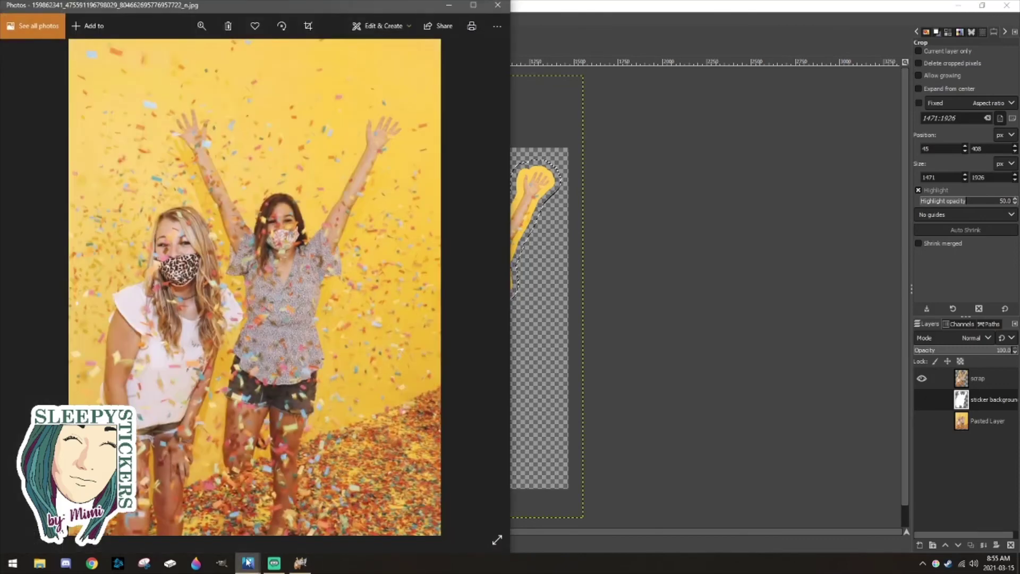
pyautogui.click(276, 508)
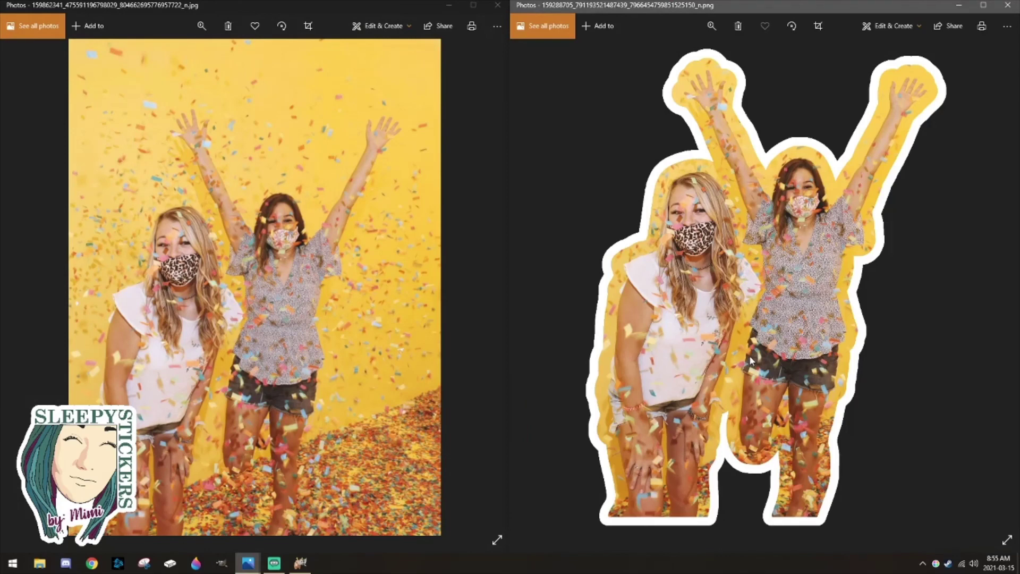